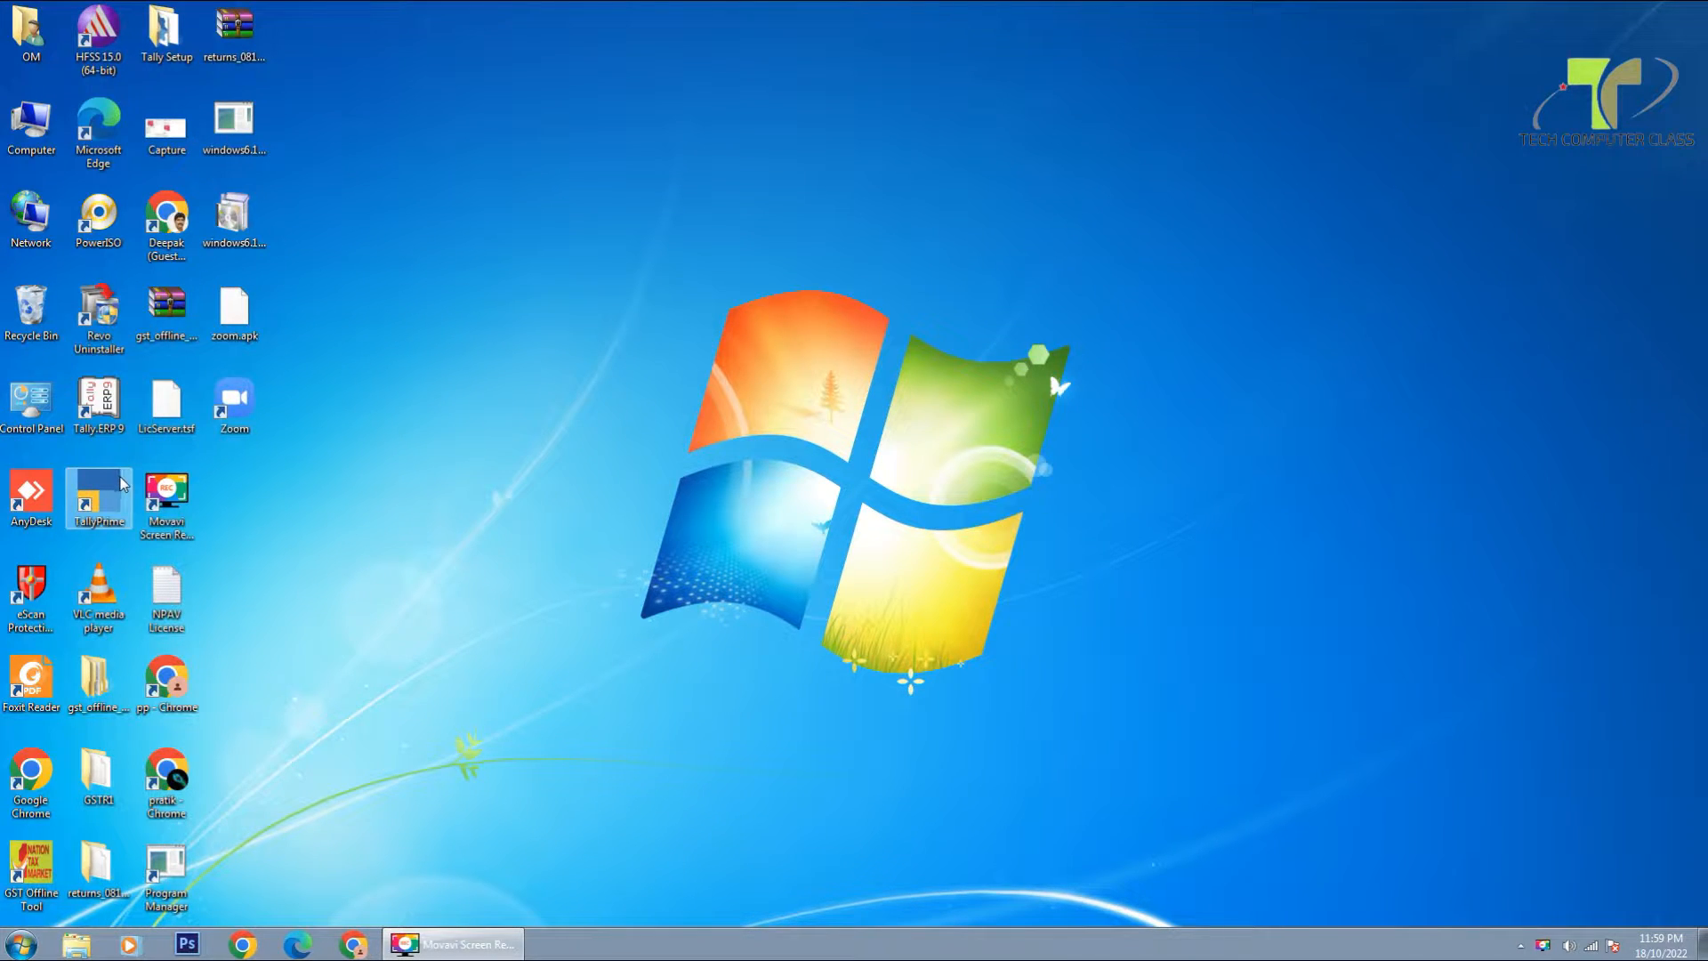
- Launch TallyPrime in Educational Mode and start creating a new company
{"action": "double_click", "coordinate": [123, 481]}
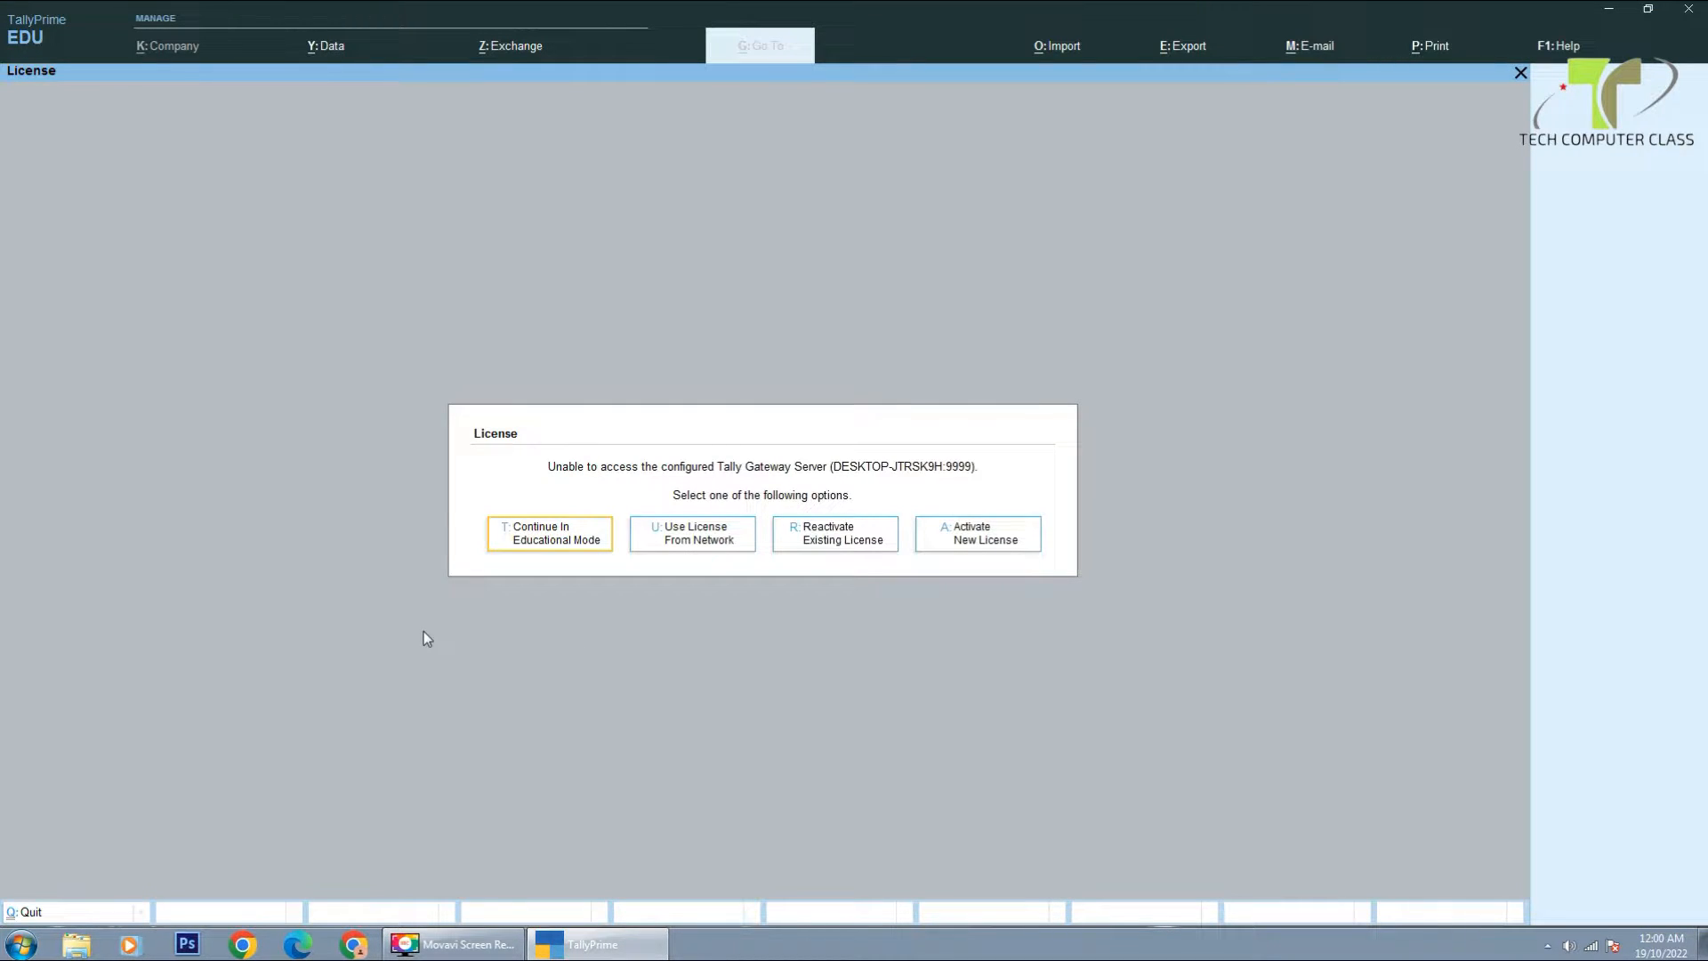
{"action": "left_click", "coordinate": [553, 552]}
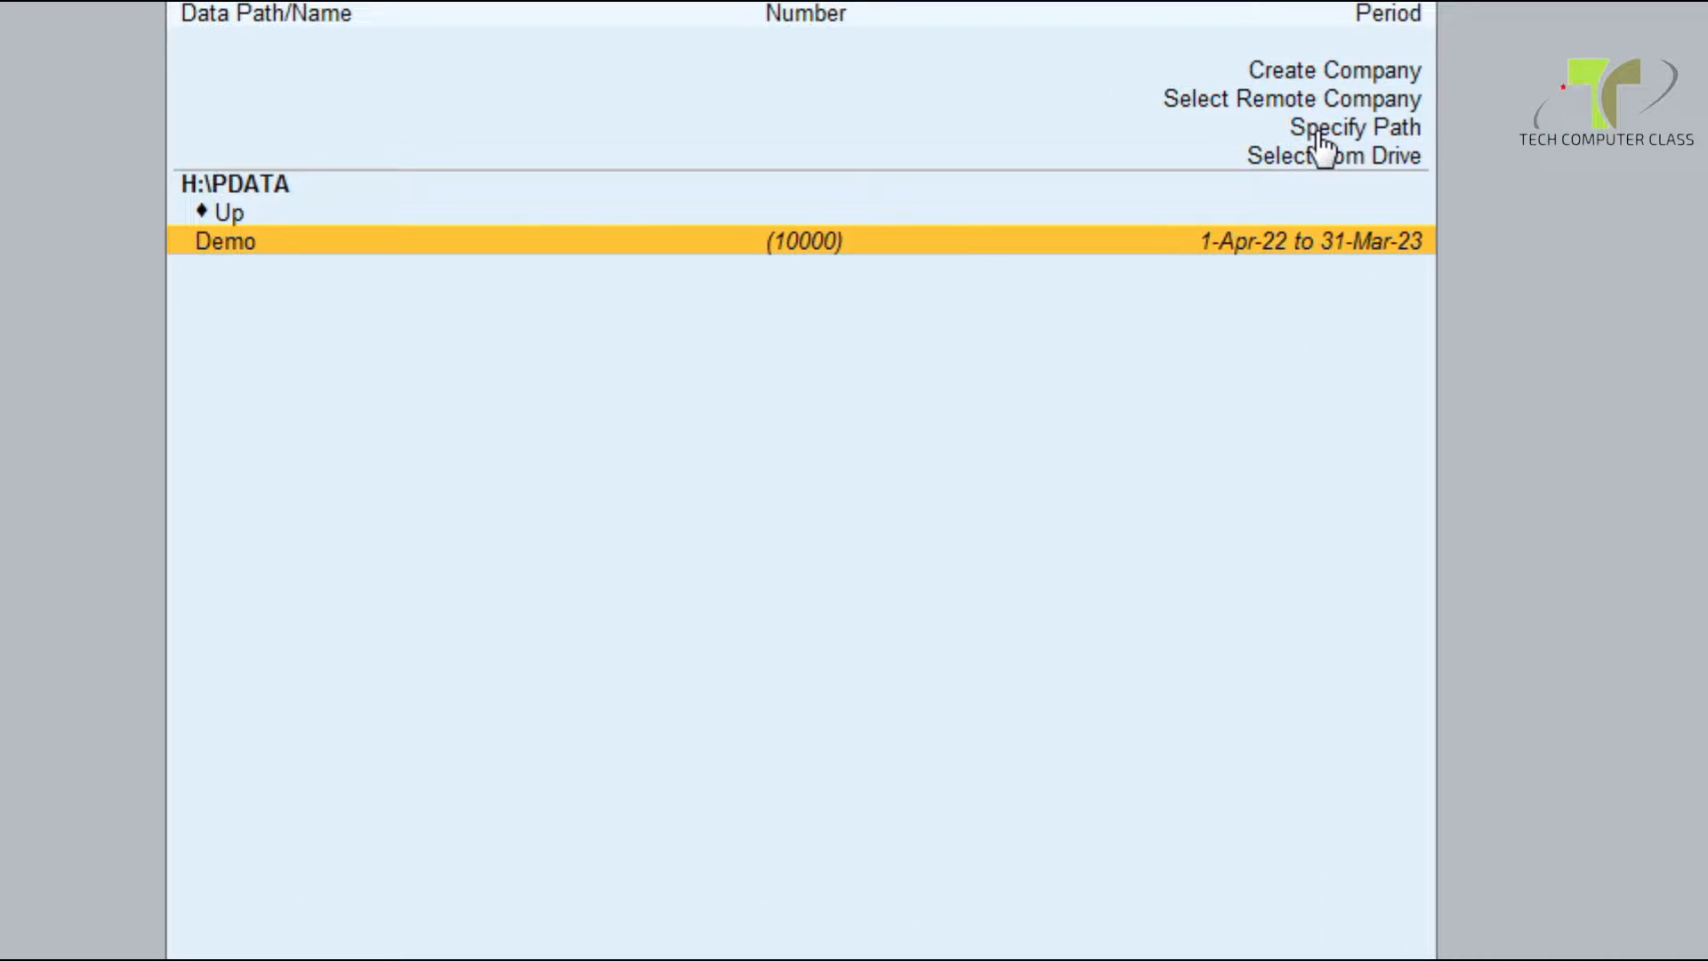
{"action": "left_click", "coordinate": [1389, 169]}
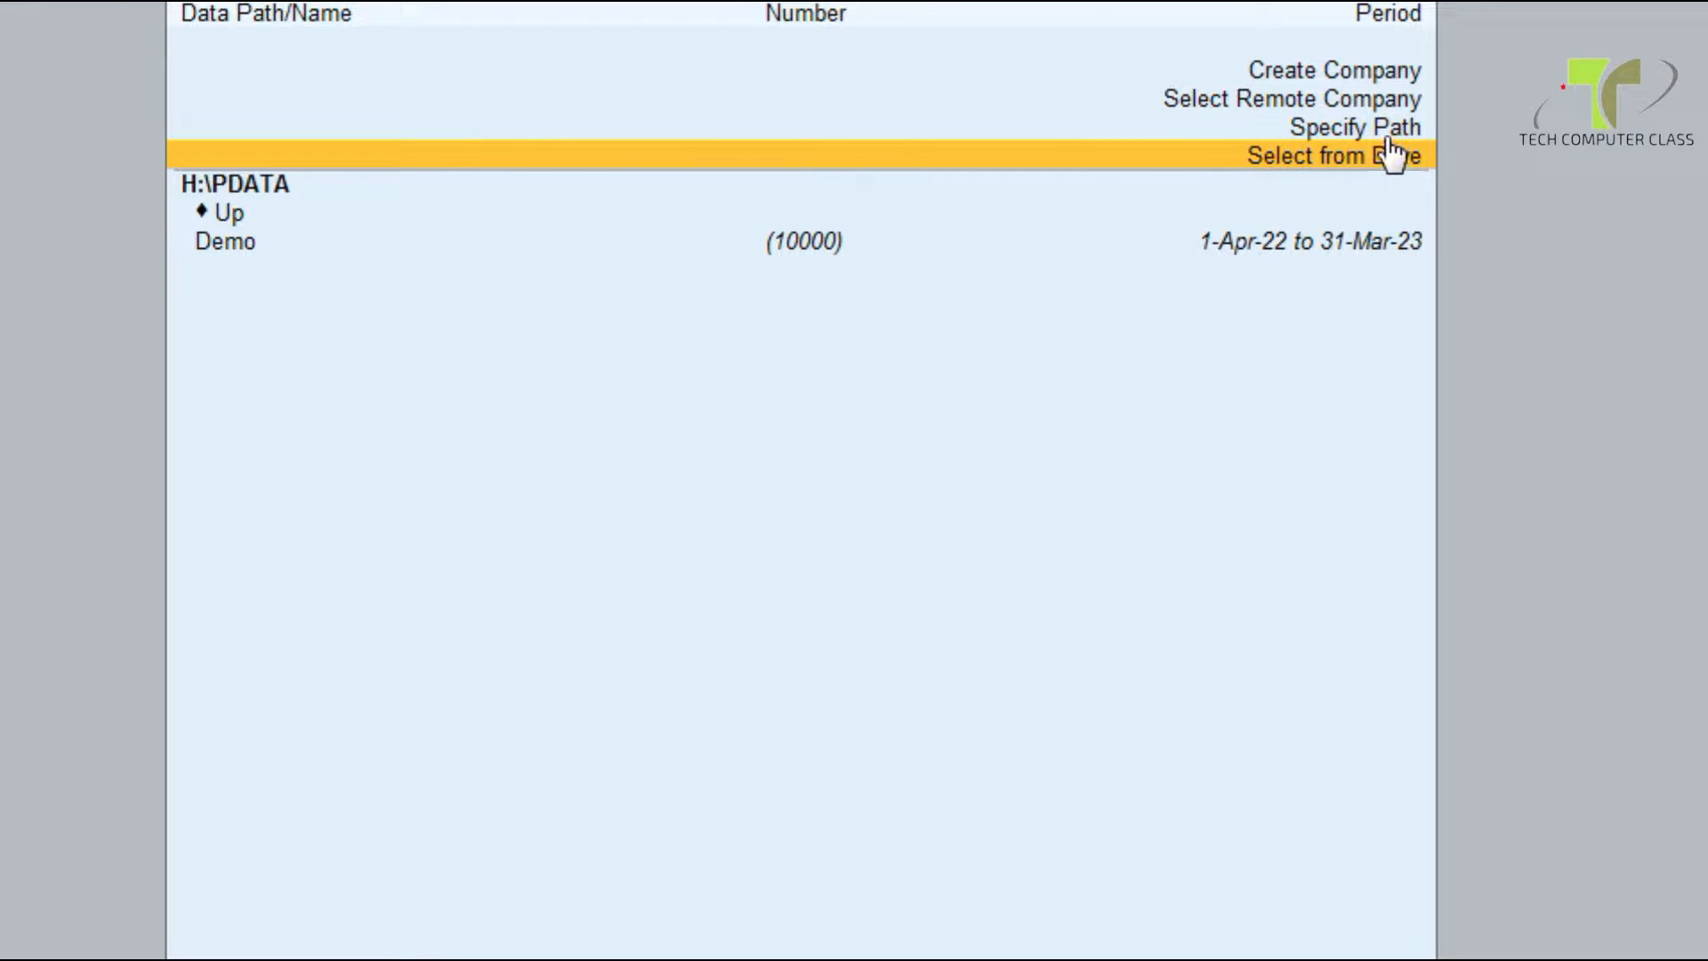
{"action": "left_click", "coordinate": [1385, 136]}
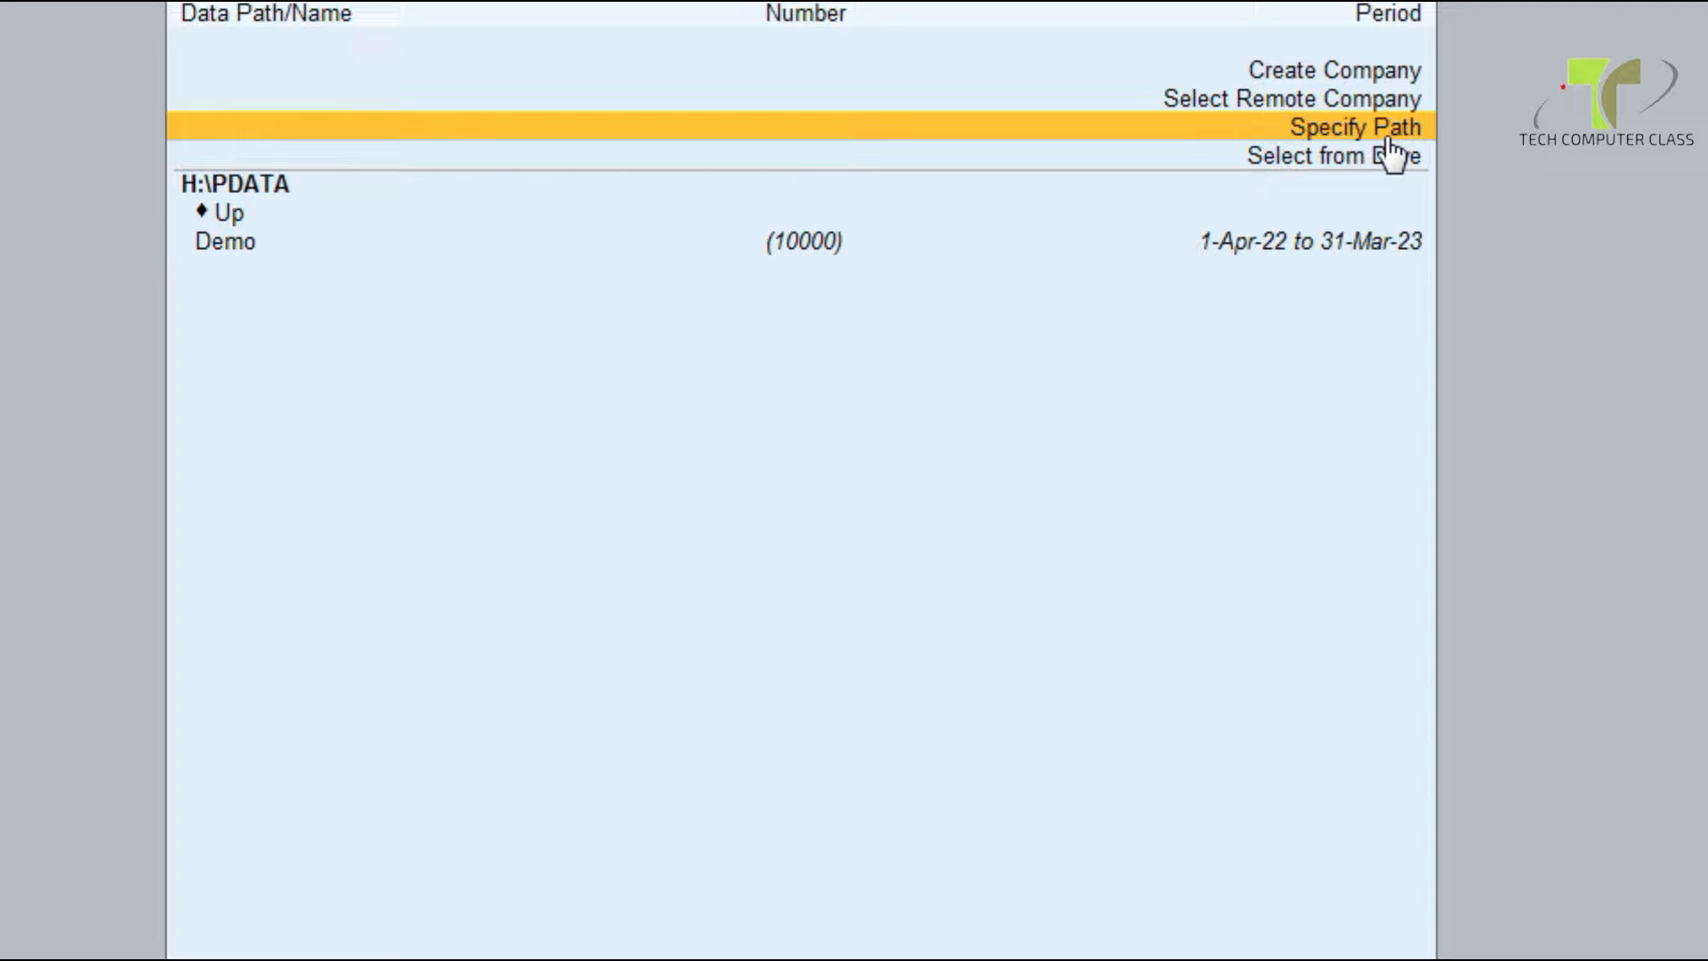
{"action": "left_click", "coordinate": [1374, 78]}
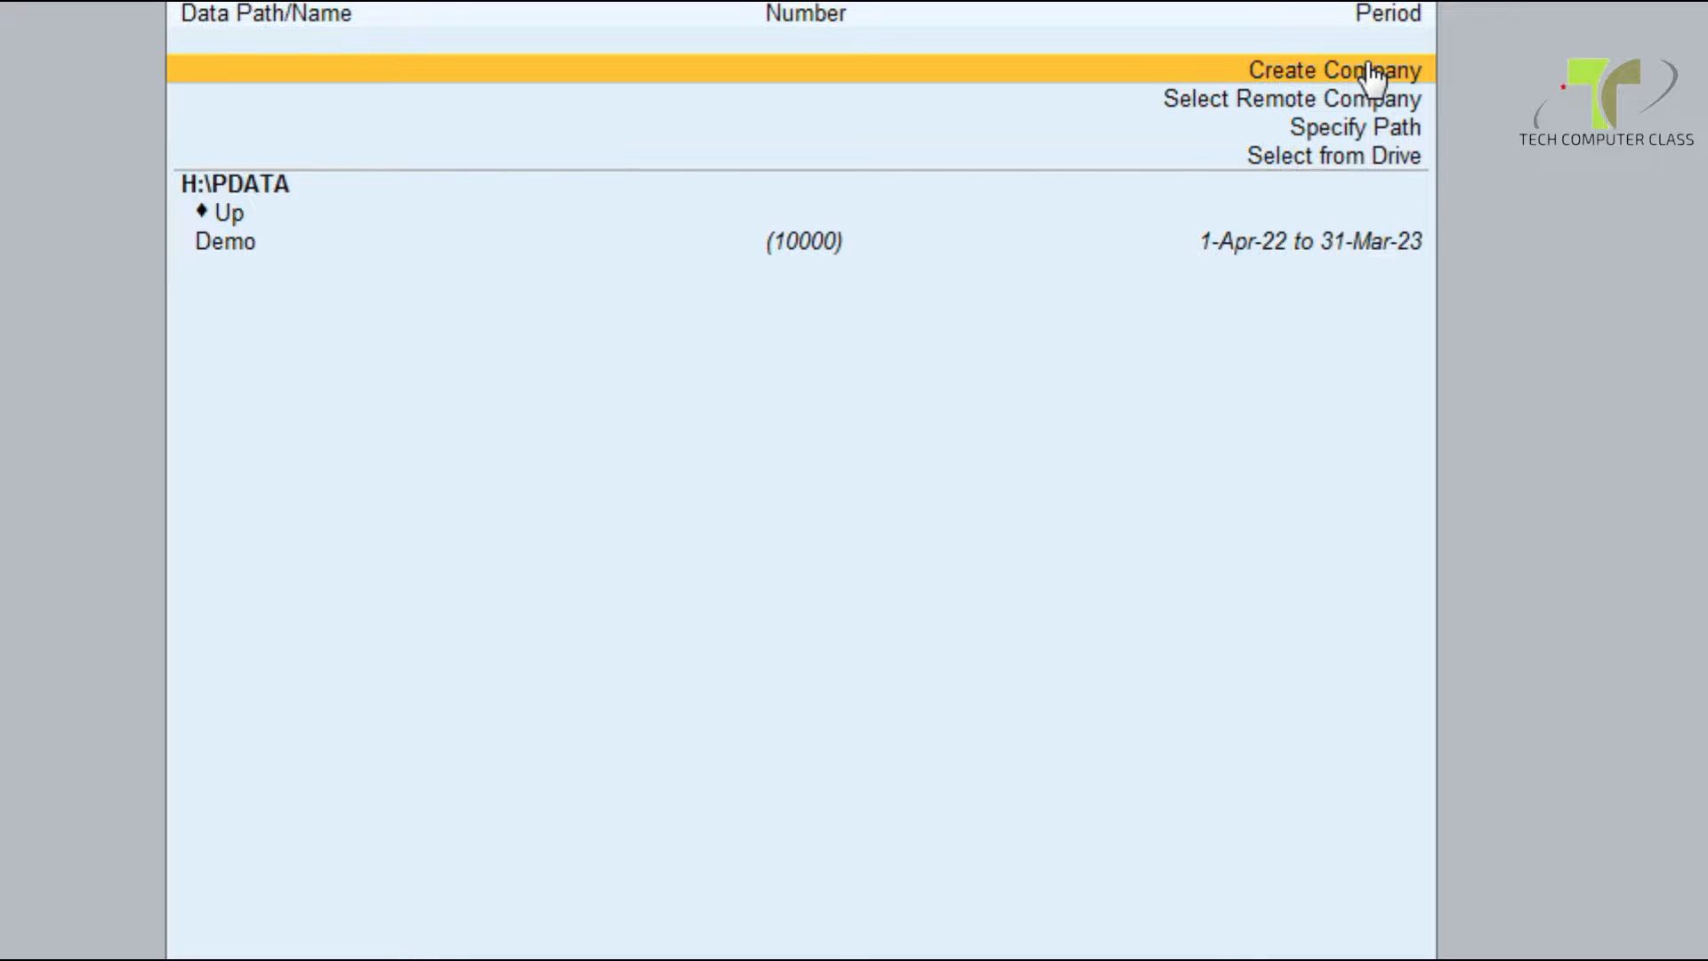
{"action": "left_click", "coordinate": [1374, 72]}
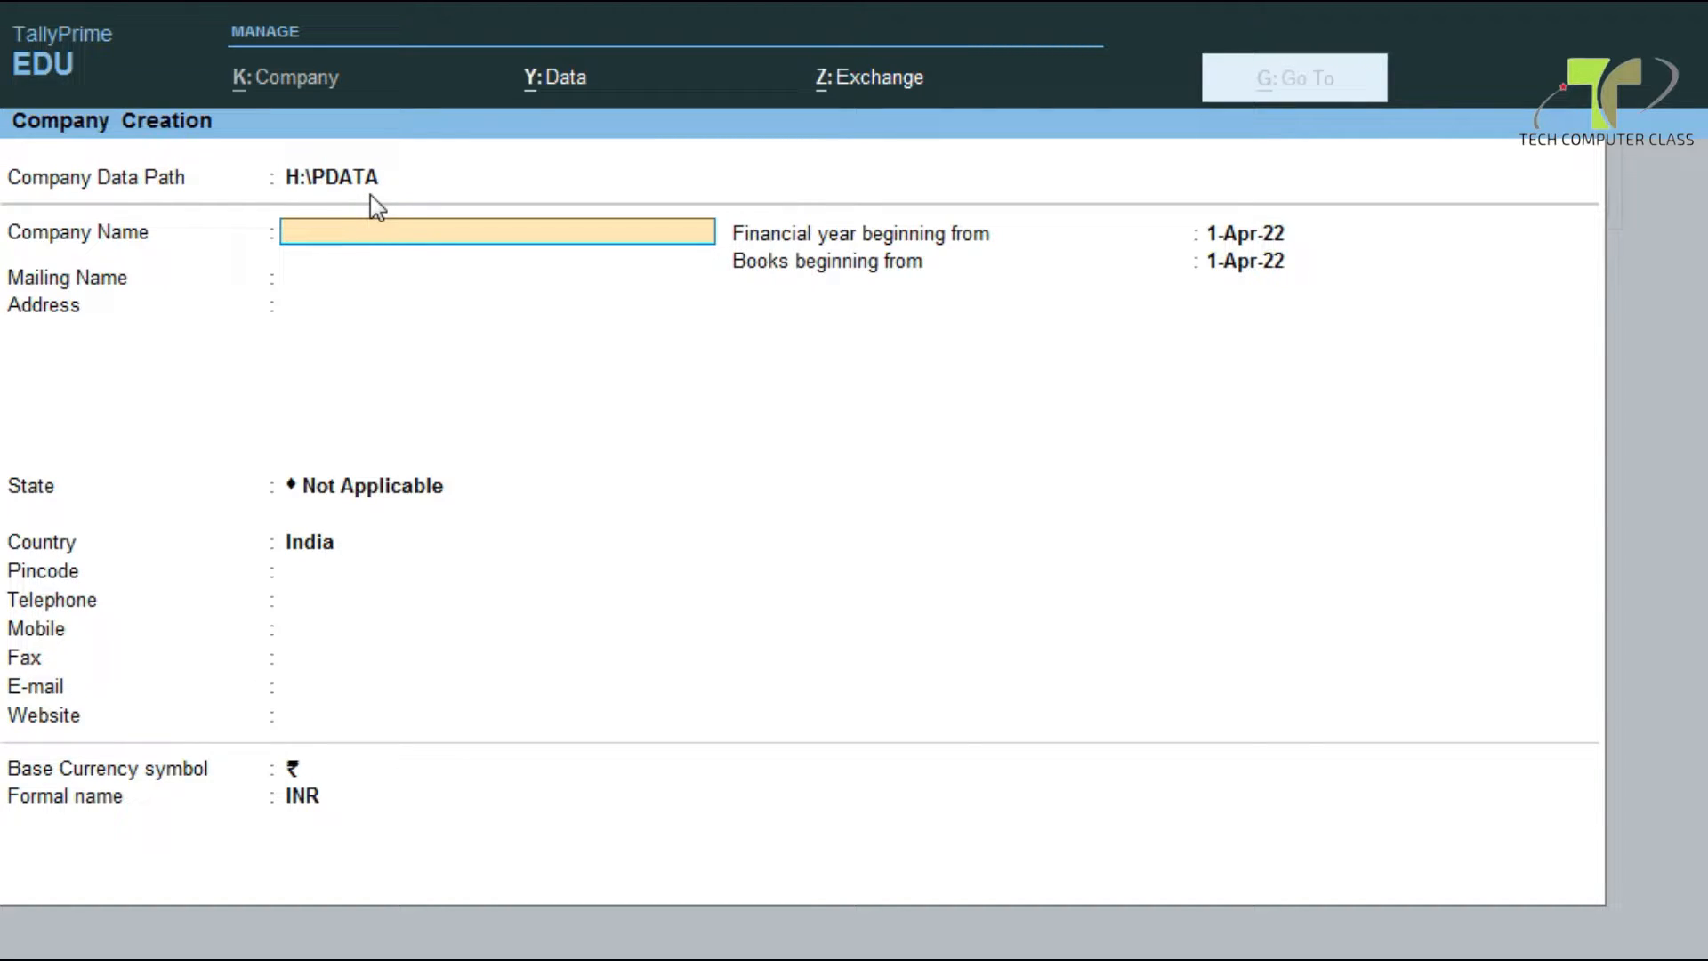
- Name the company DEEPAK ELECTRONICS and keep the same text as its mailing name
{"action": "type", "text": "De"}
{"action": "key", "text": "BackSpace"}
{"action": "key", "text": "BackSpace"}
{"action": "key", "text": "BackSpace"}
{"action": "type", "text": "EEPAK ELECT"}
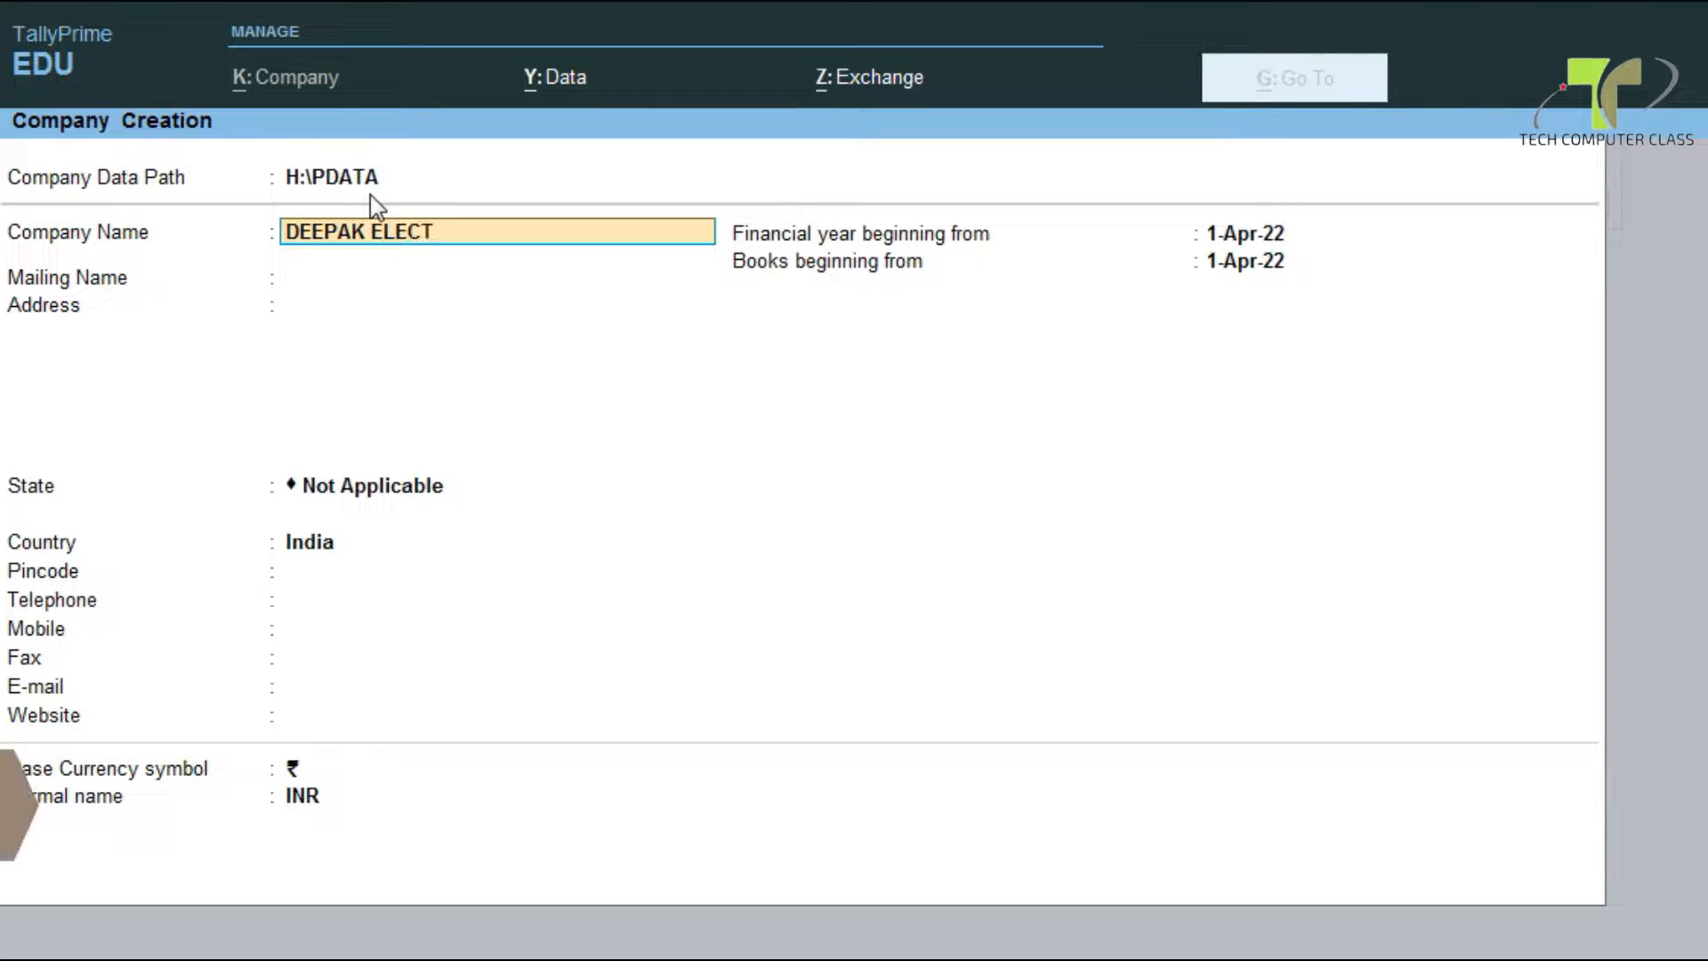
{"action": "type", "text": "RONICS"}
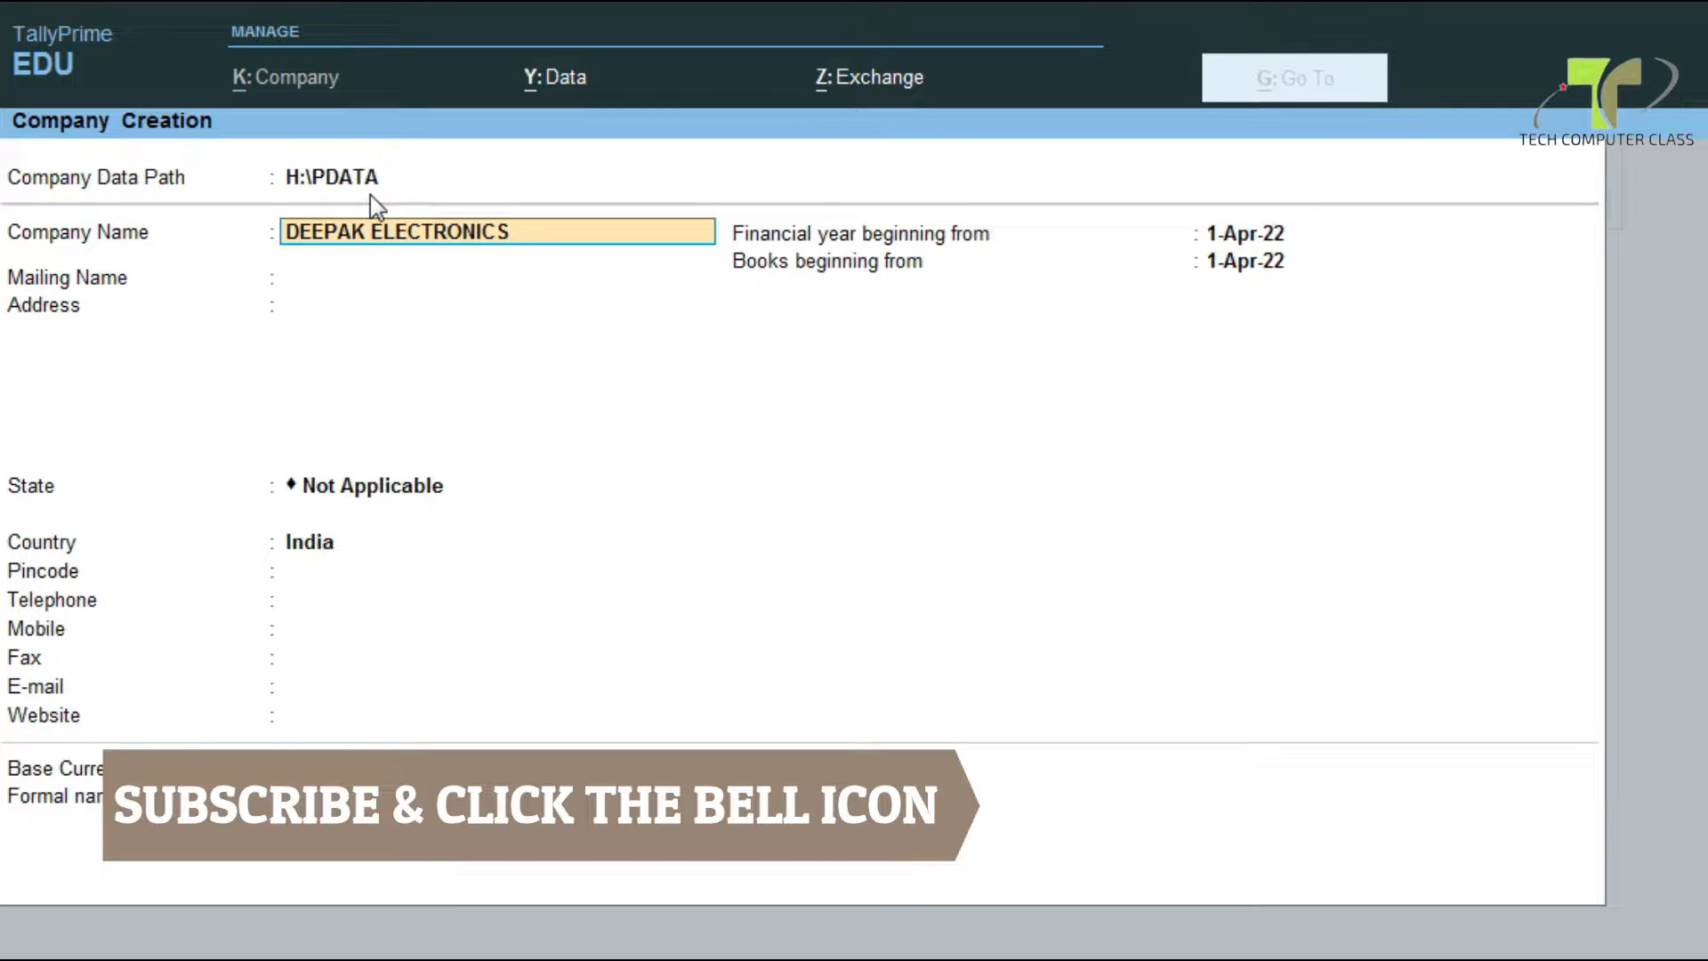
{"action": "key", "text": "Return"}
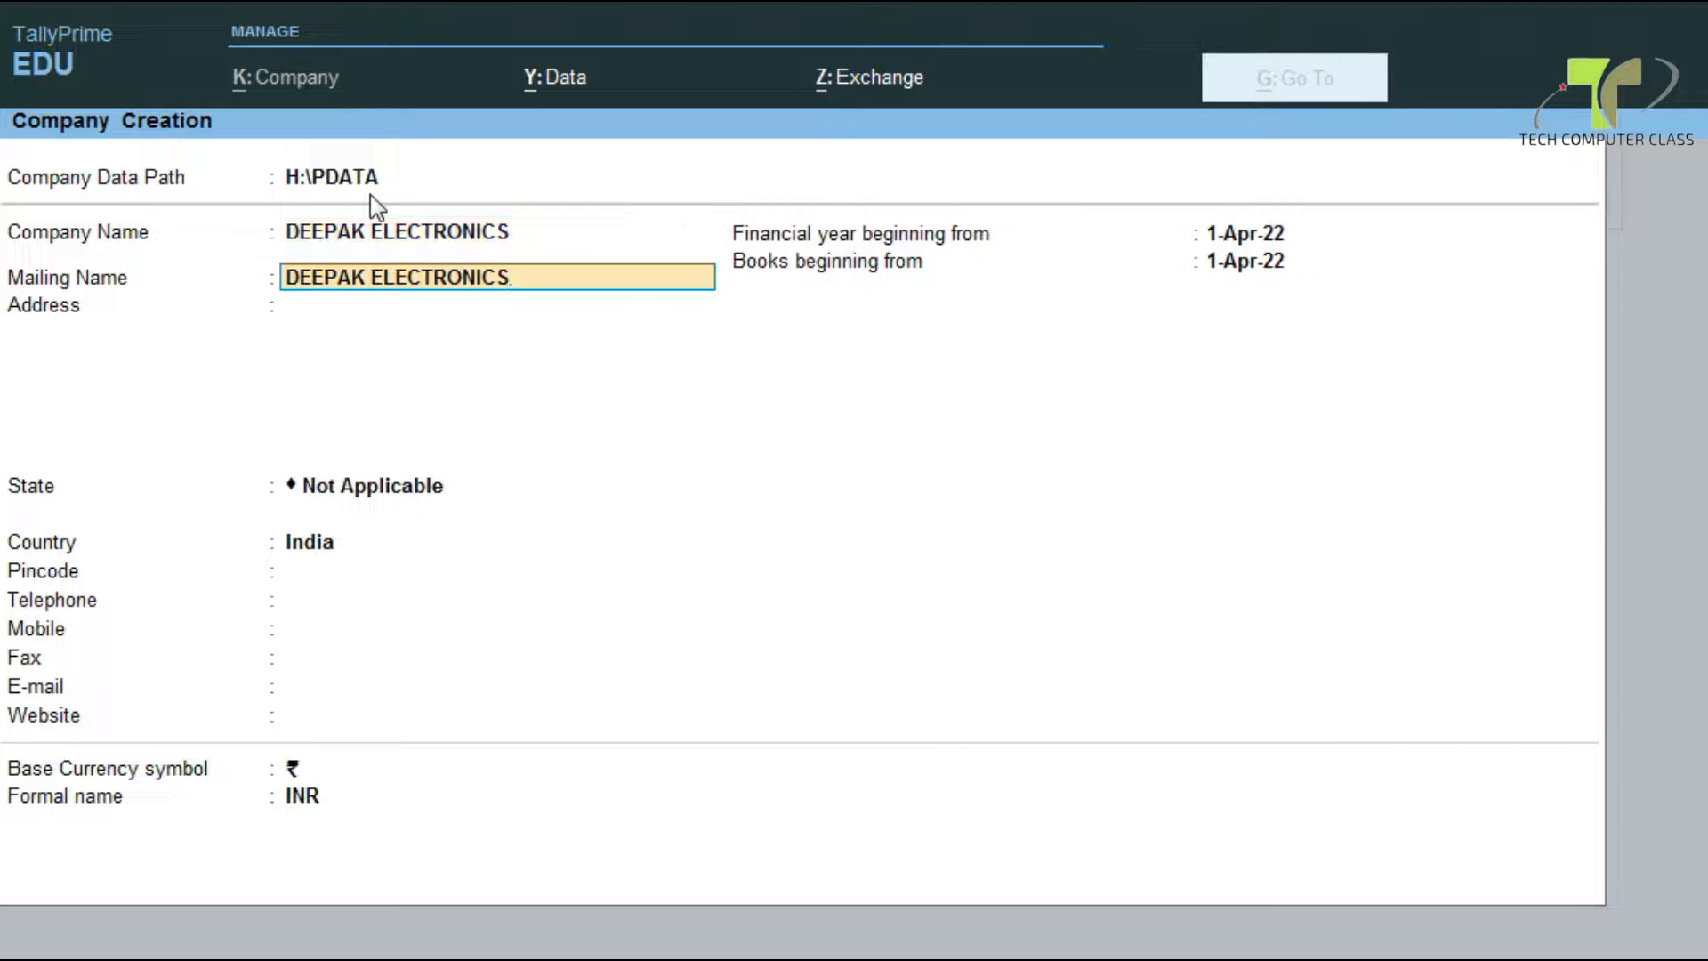
{"action": "key", "text": "Return"}
- Enter MUMBAI as the company's address and choose Maharashtra as the state
{"action": "type", "text": "MUMBAI"}
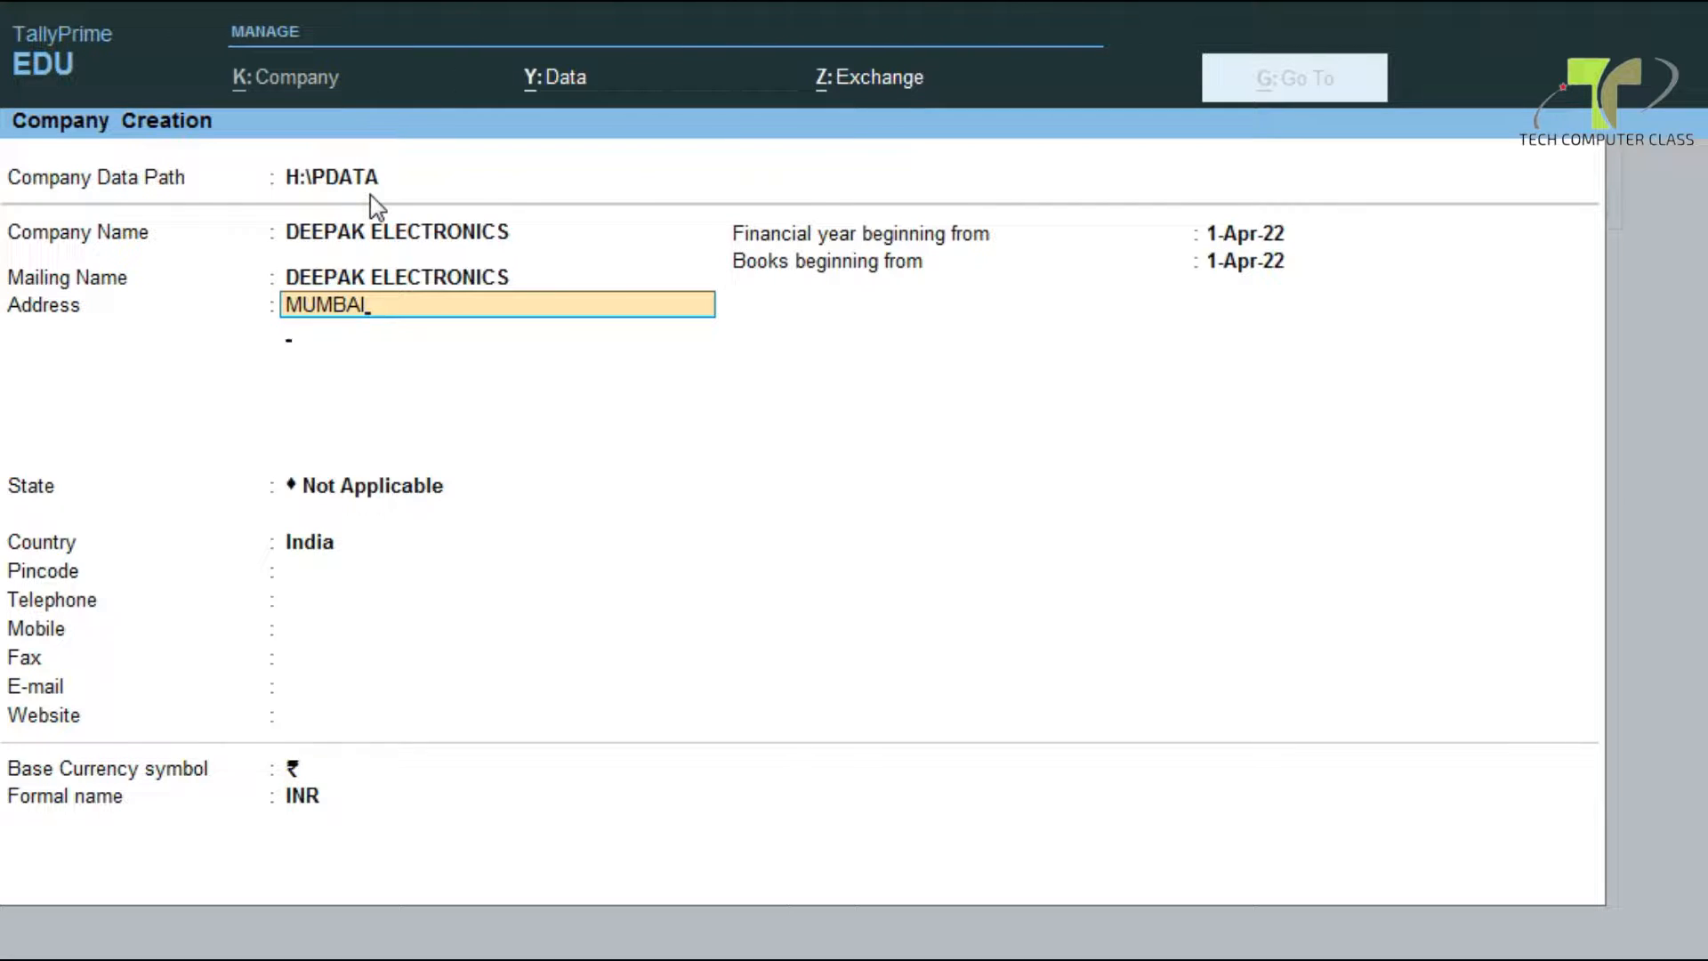
{"action": "key", "text": "Return"}
{"action": "key", "text": "Return"}
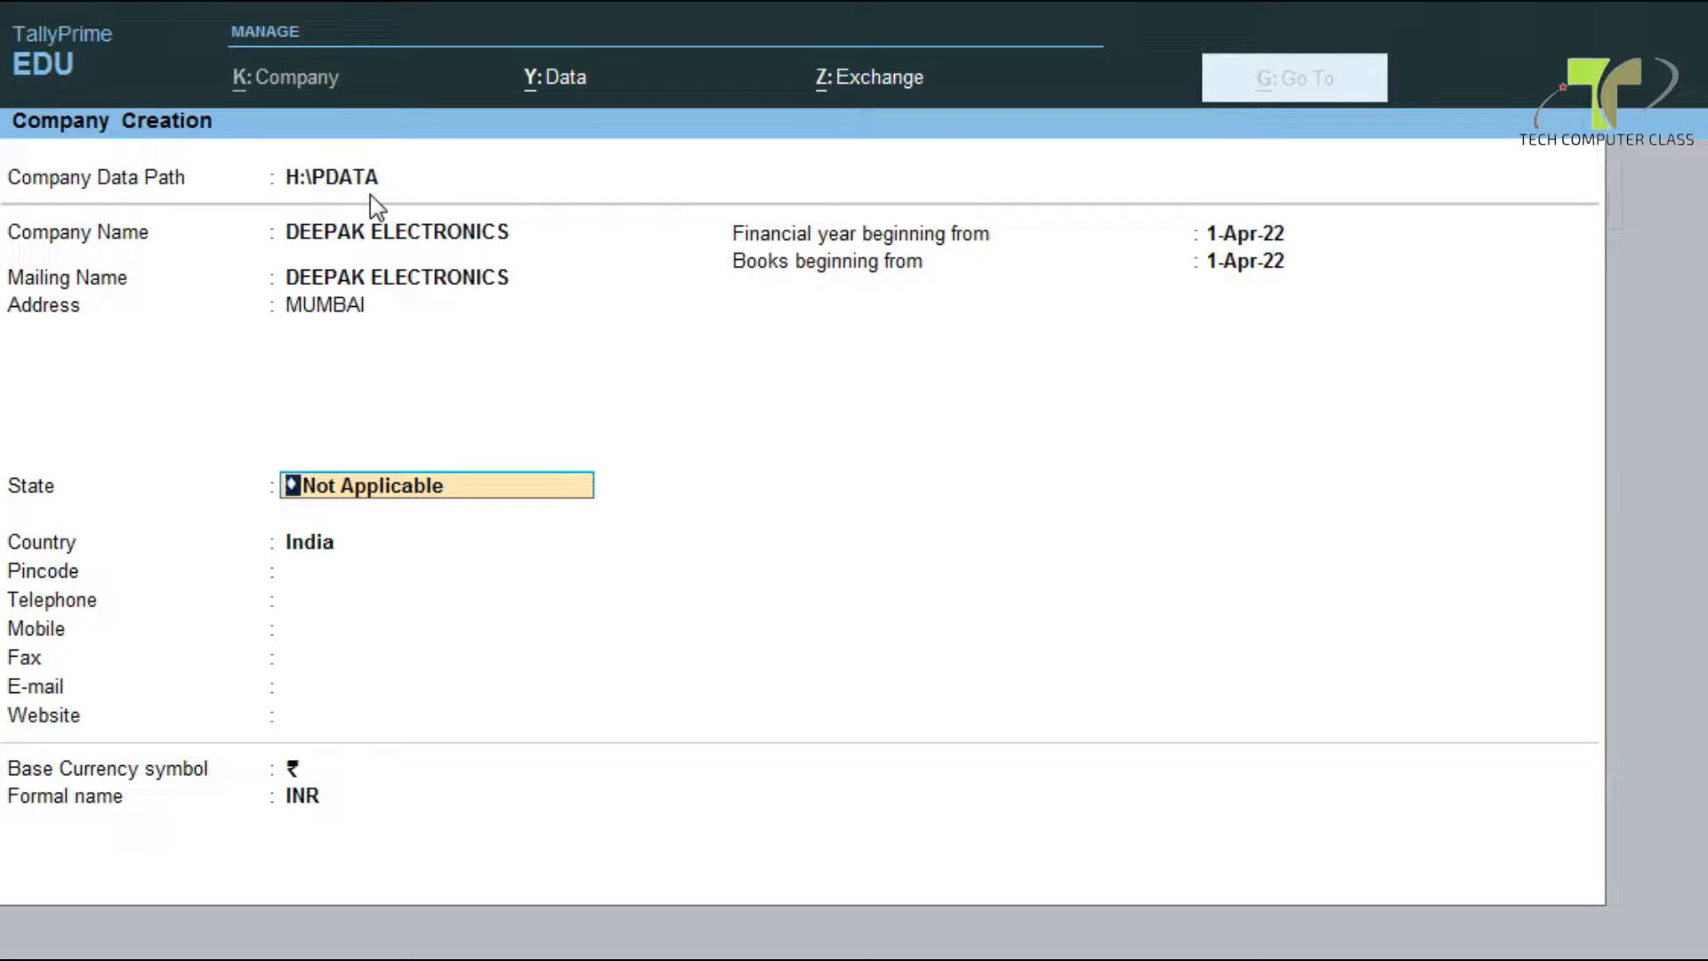
{"action": "type", "text": "MAH"}
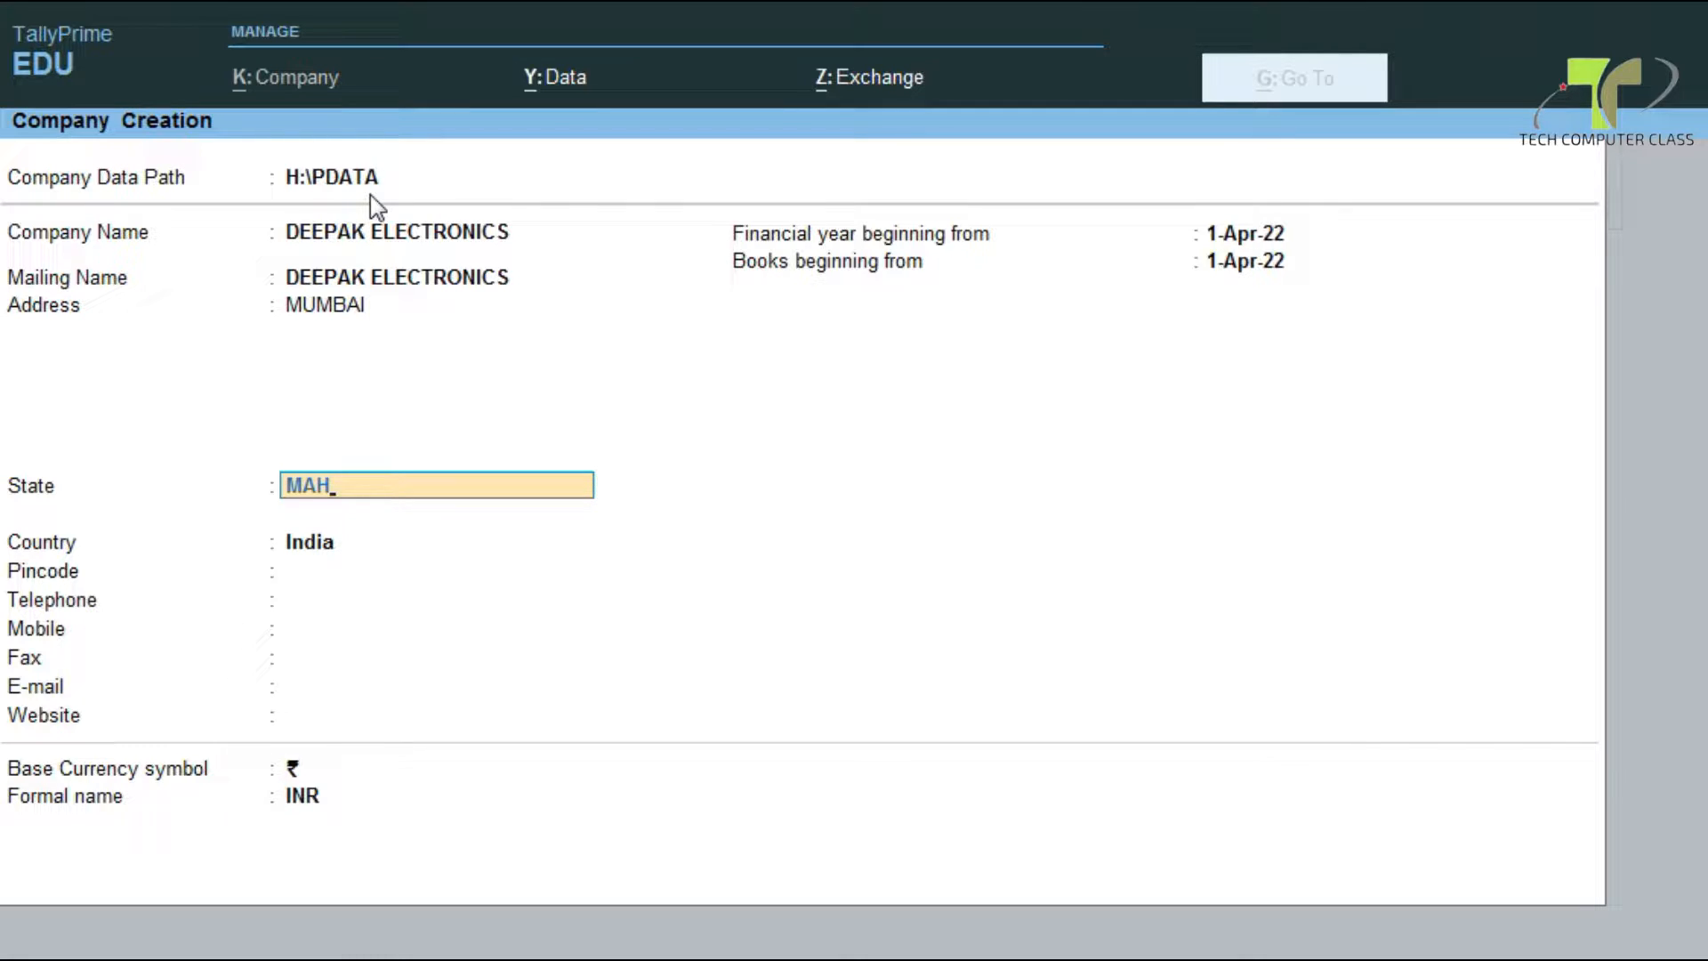
{"action": "key", "text": "Return"}
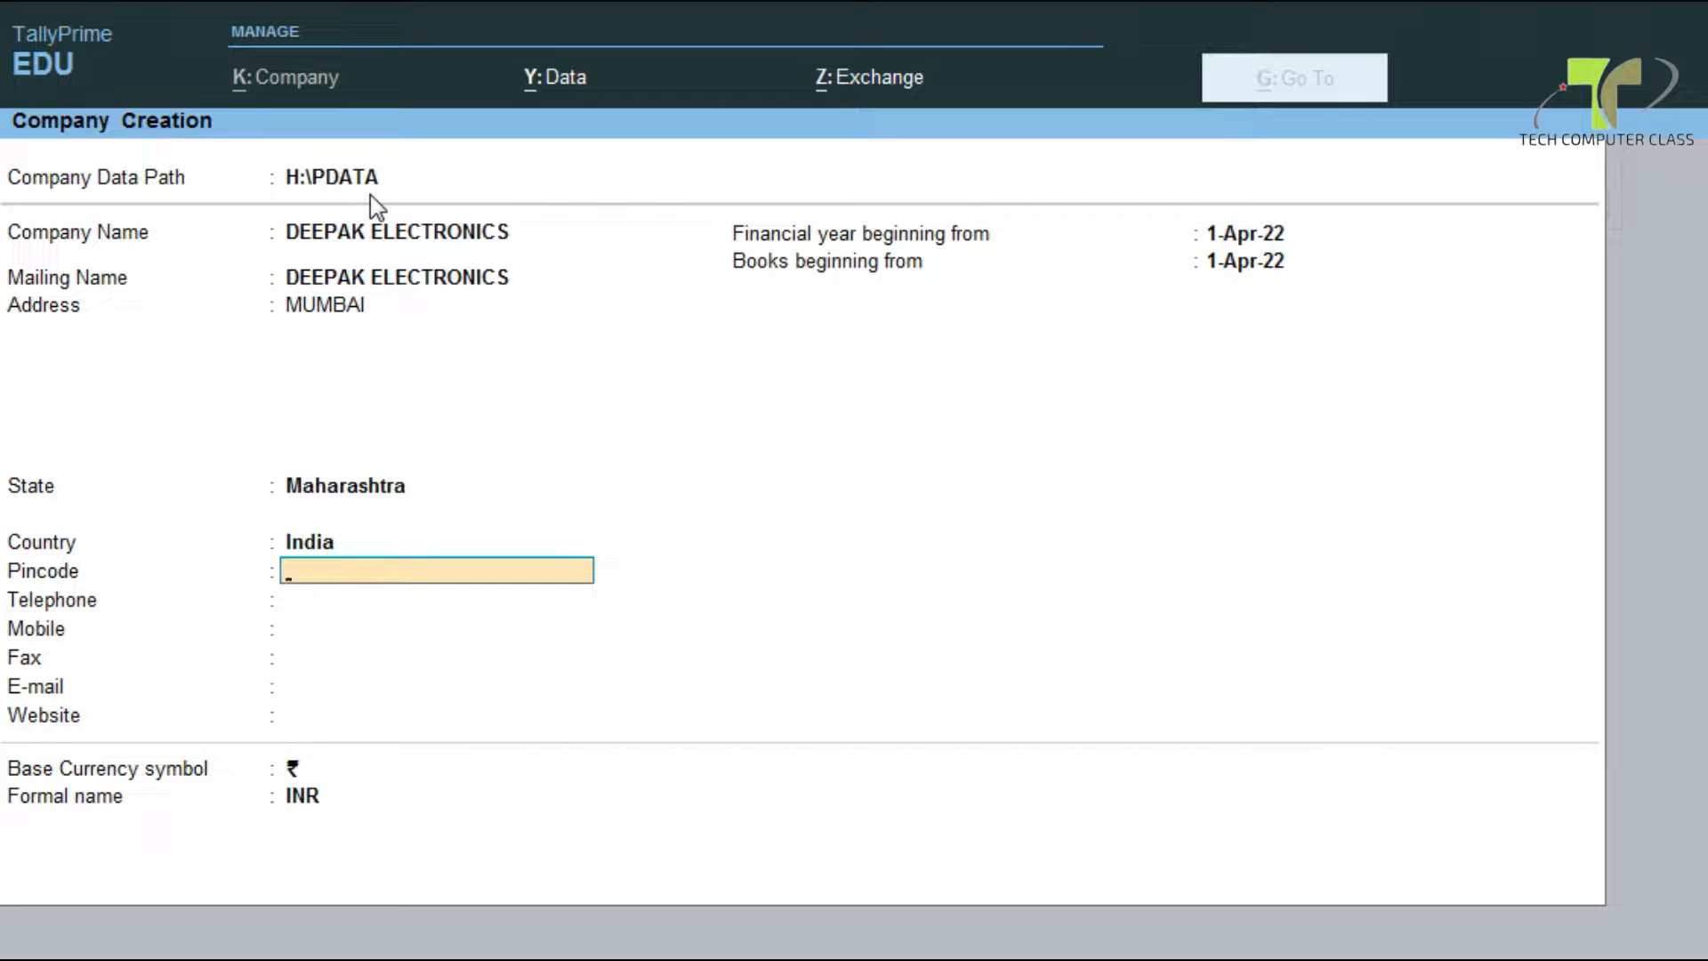
- Leave the pincode and contact details blank, accept 1-Apr-22 for both start dates and the ₹ INR base currency, and create the company
{"action": "key", "text": "Return"}
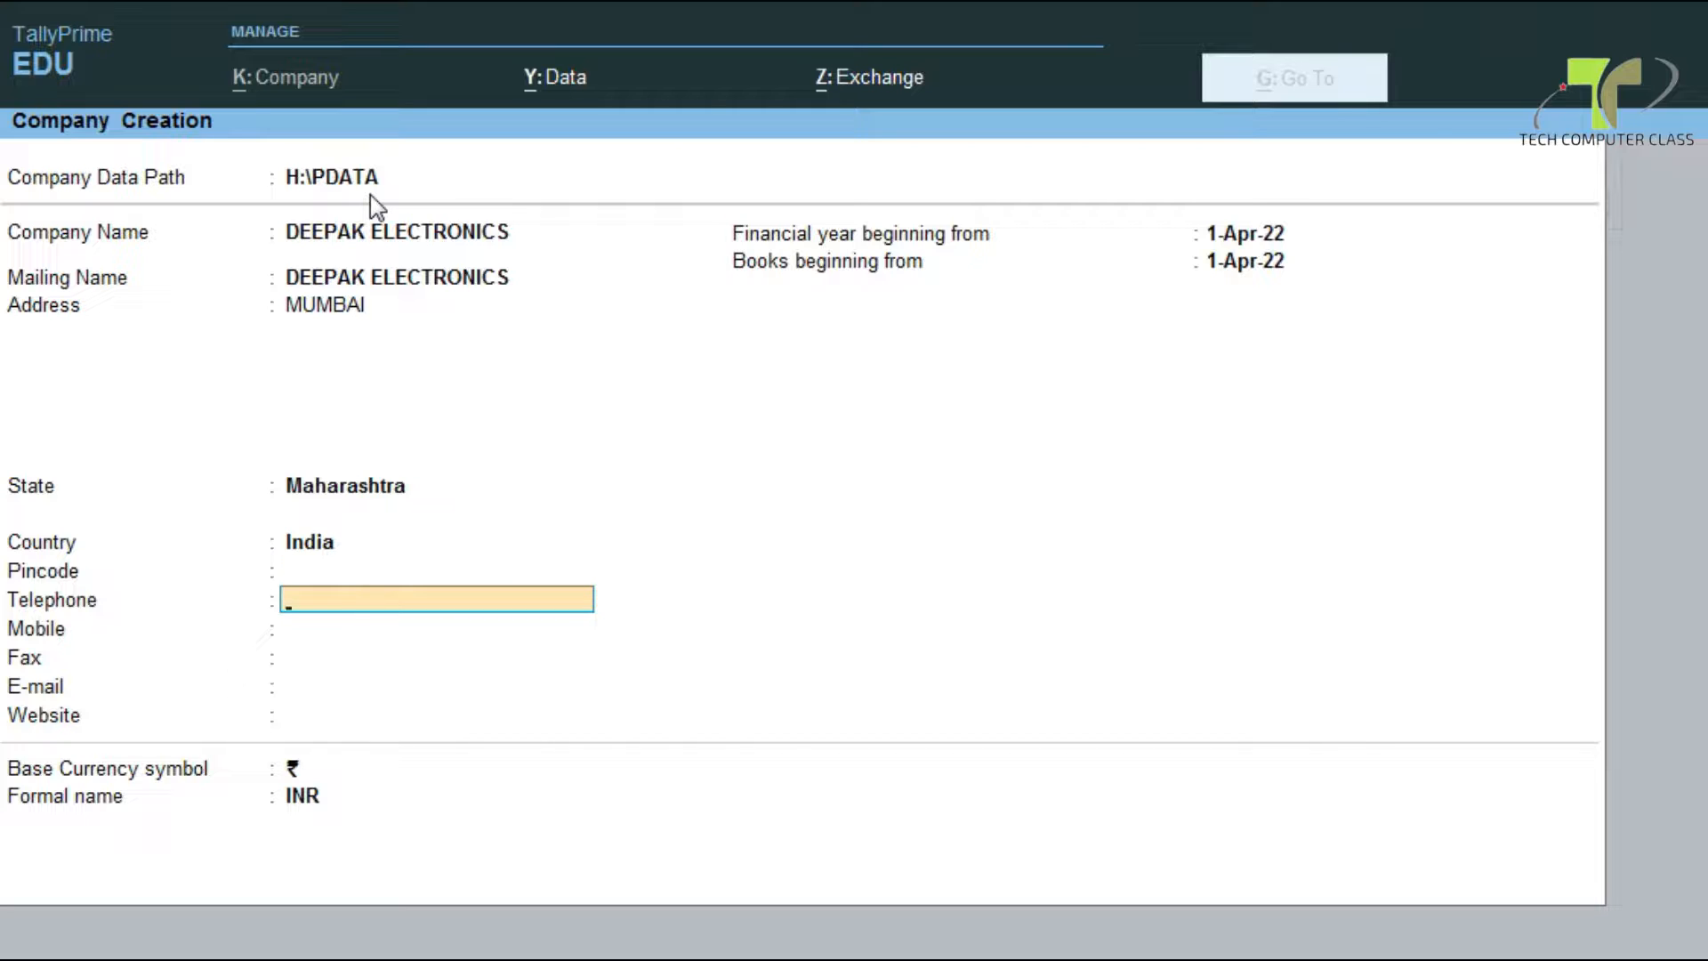
{"action": "key", "text": "Return"}
{"action": "key", "text": "Return"}
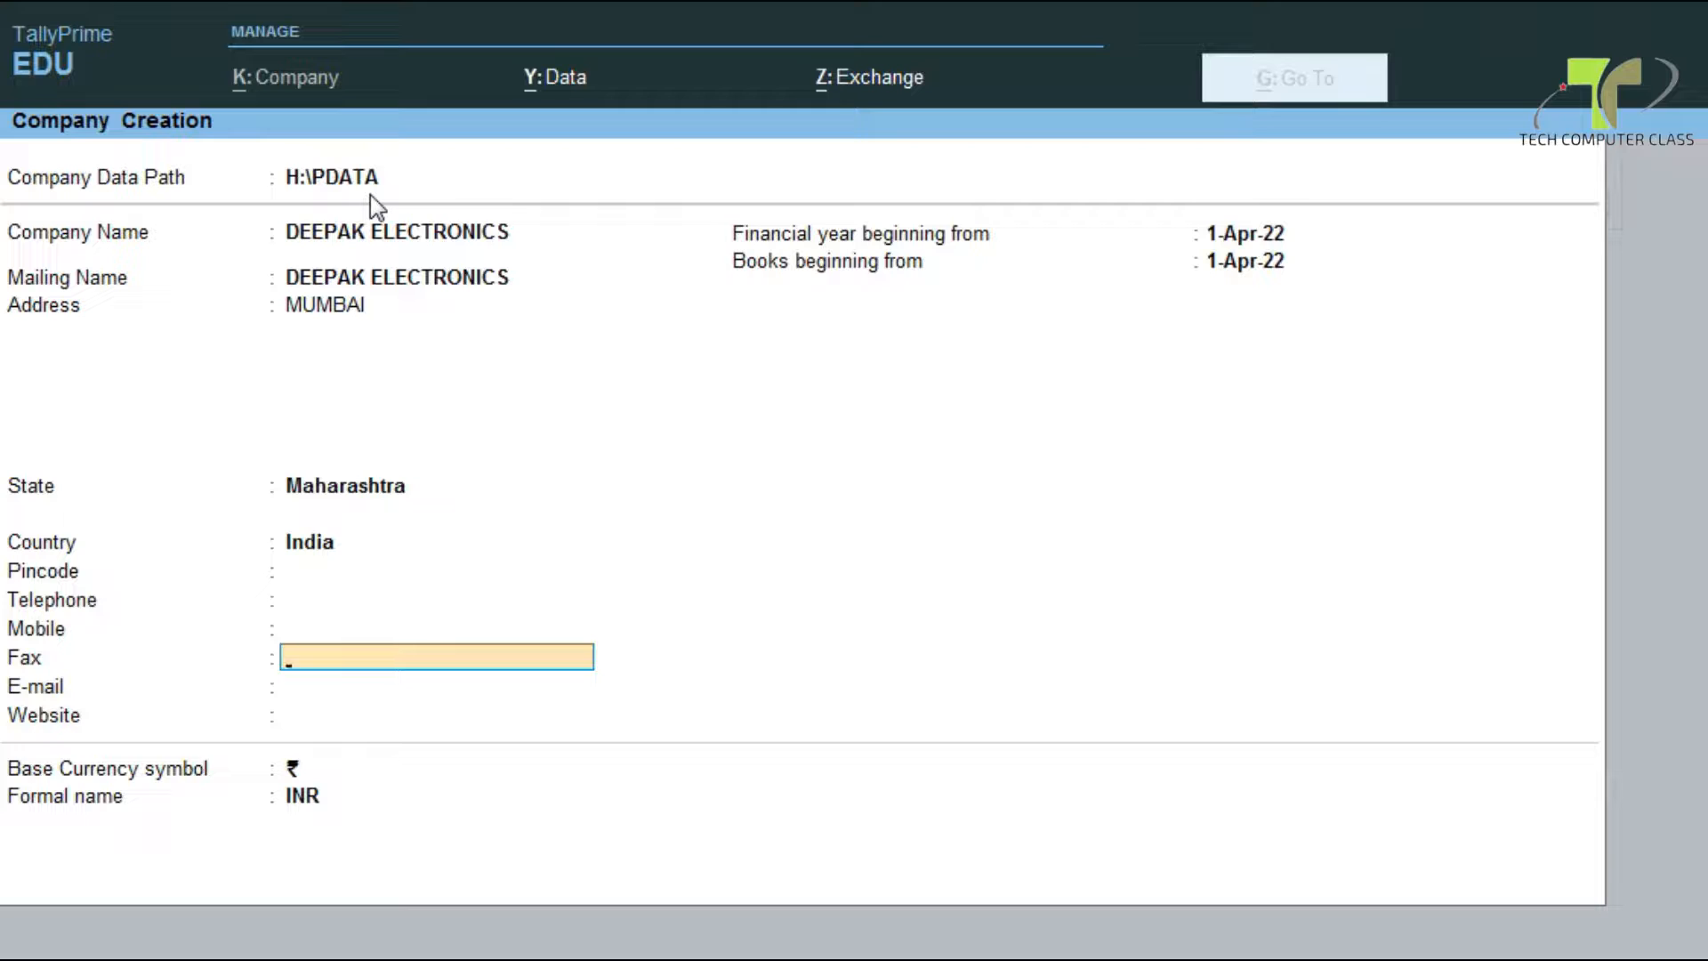
{"action": "key", "text": "Return"}
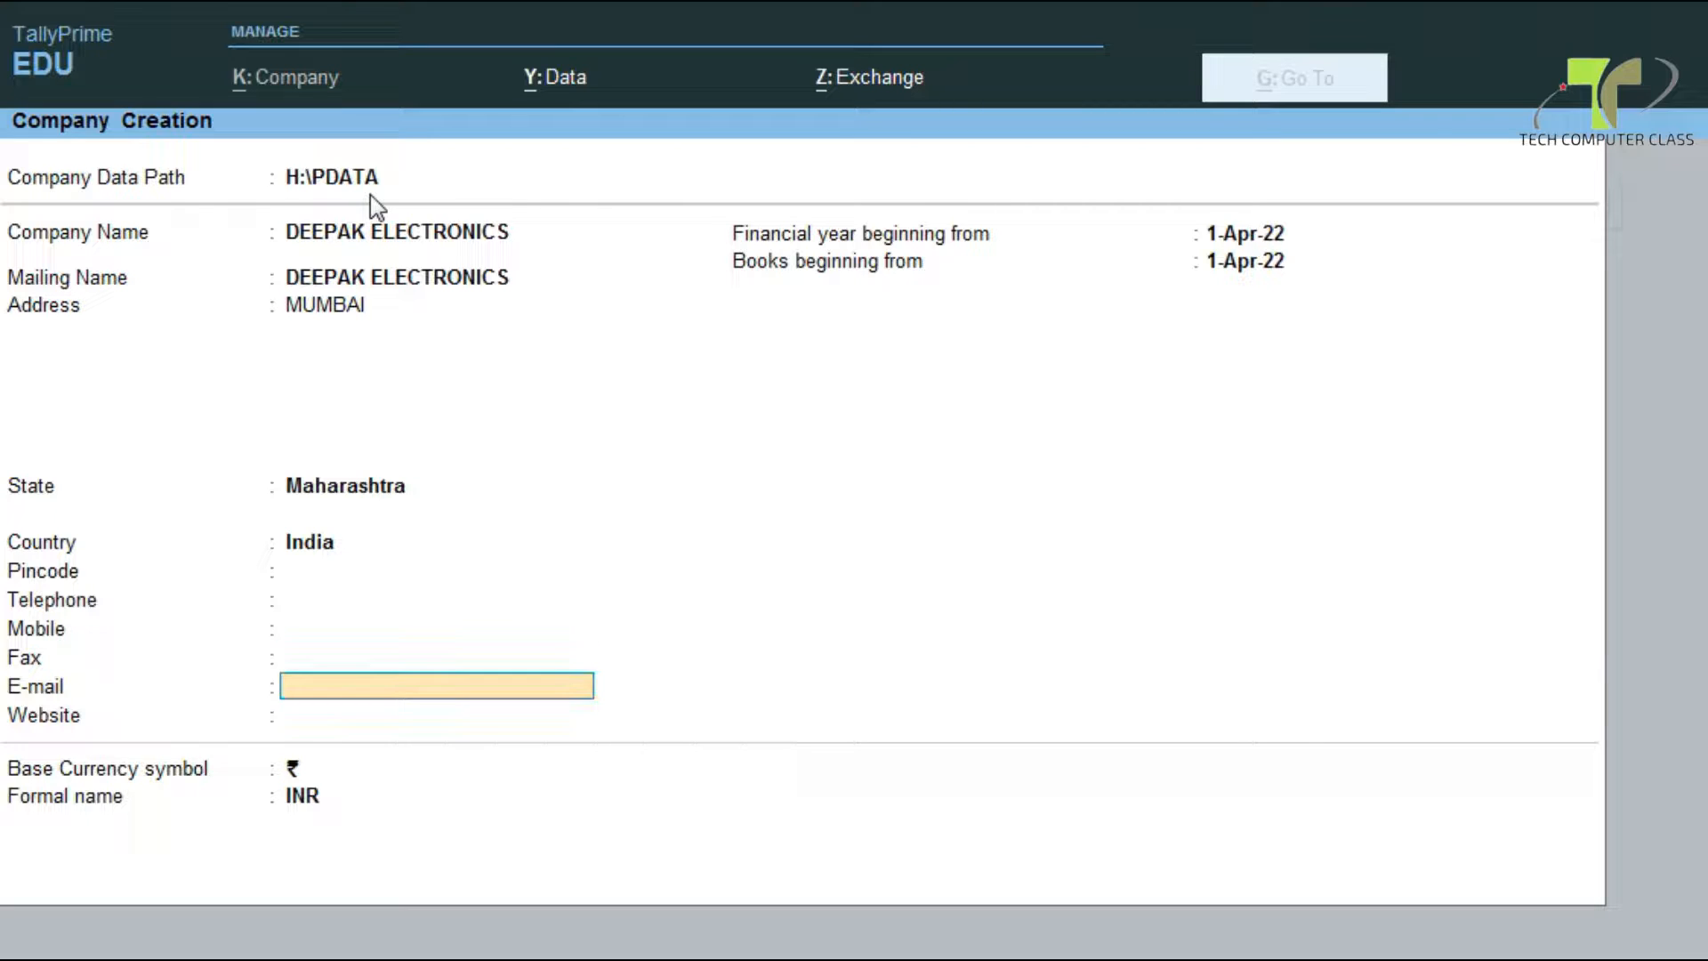
{"action": "key", "text": "Return"}
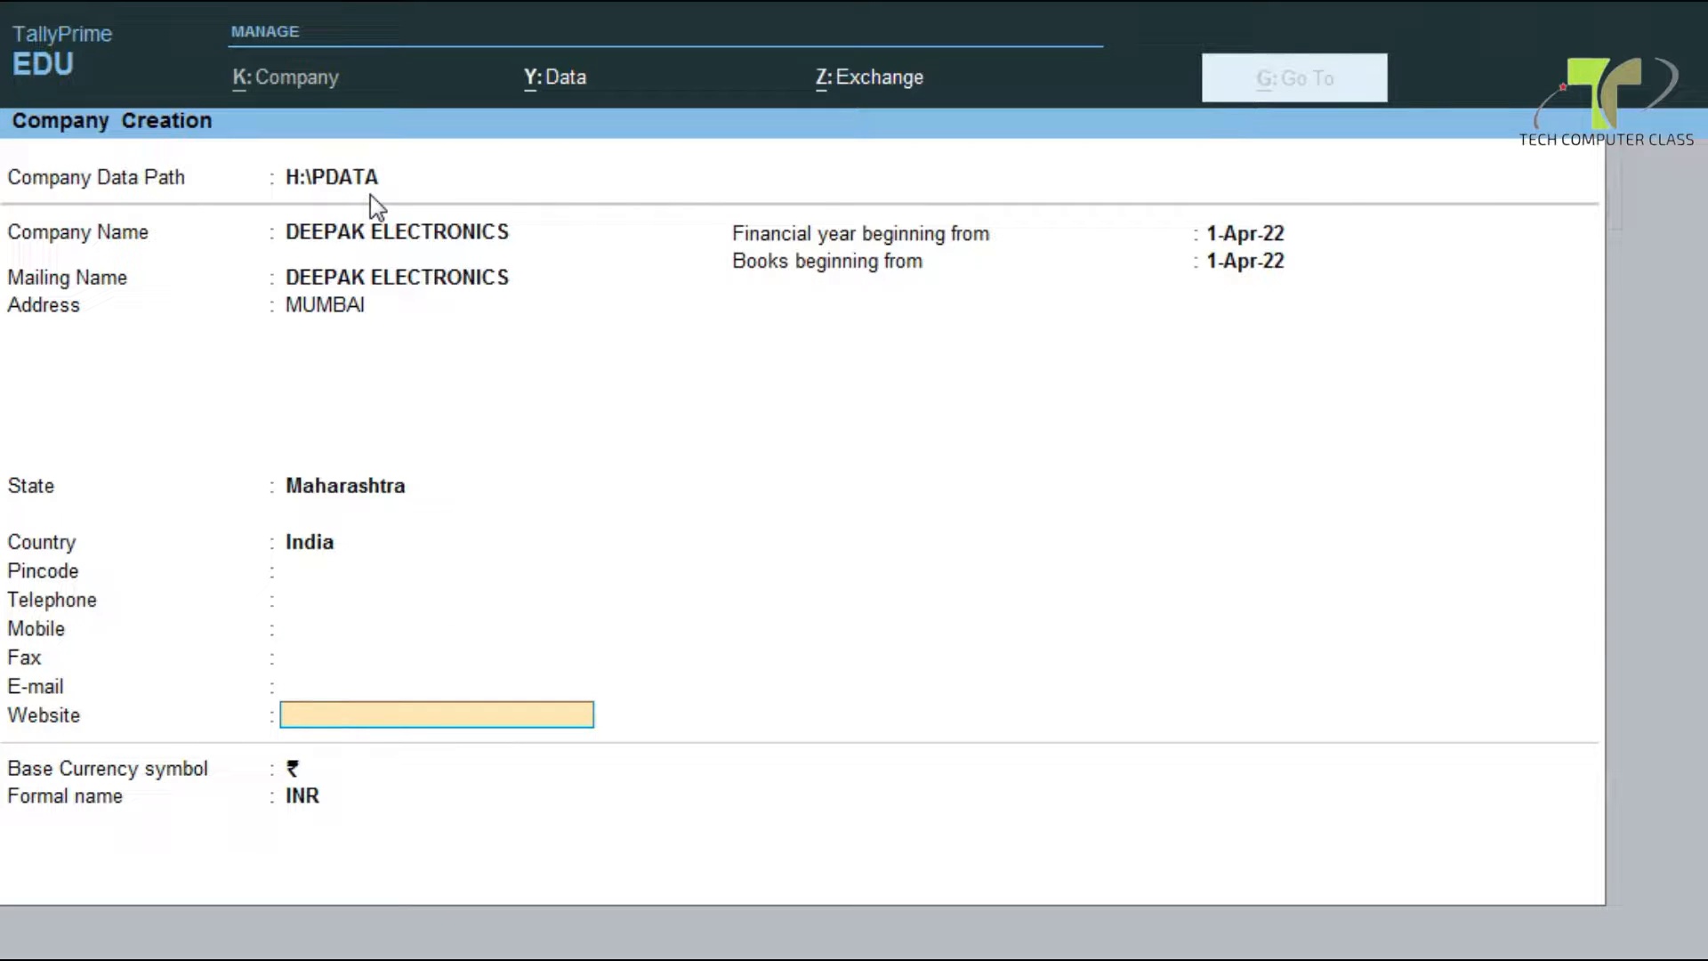
{"action": "key", "text": "Return"}
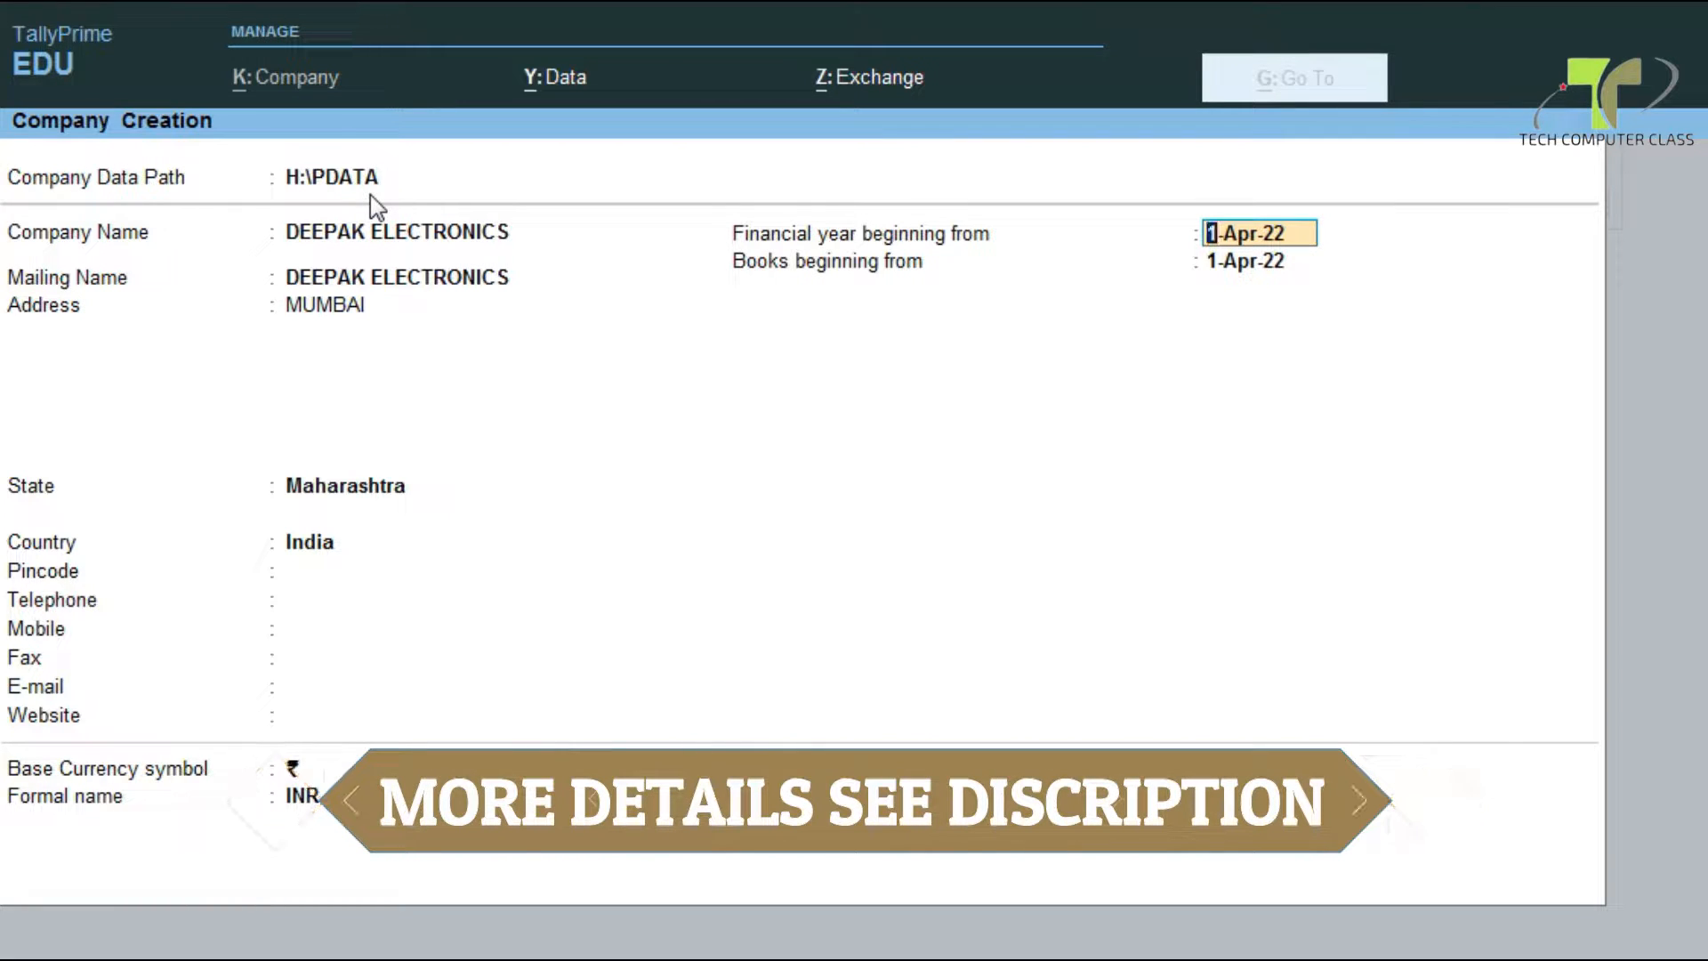
{"action": "key", "text": "Return"}
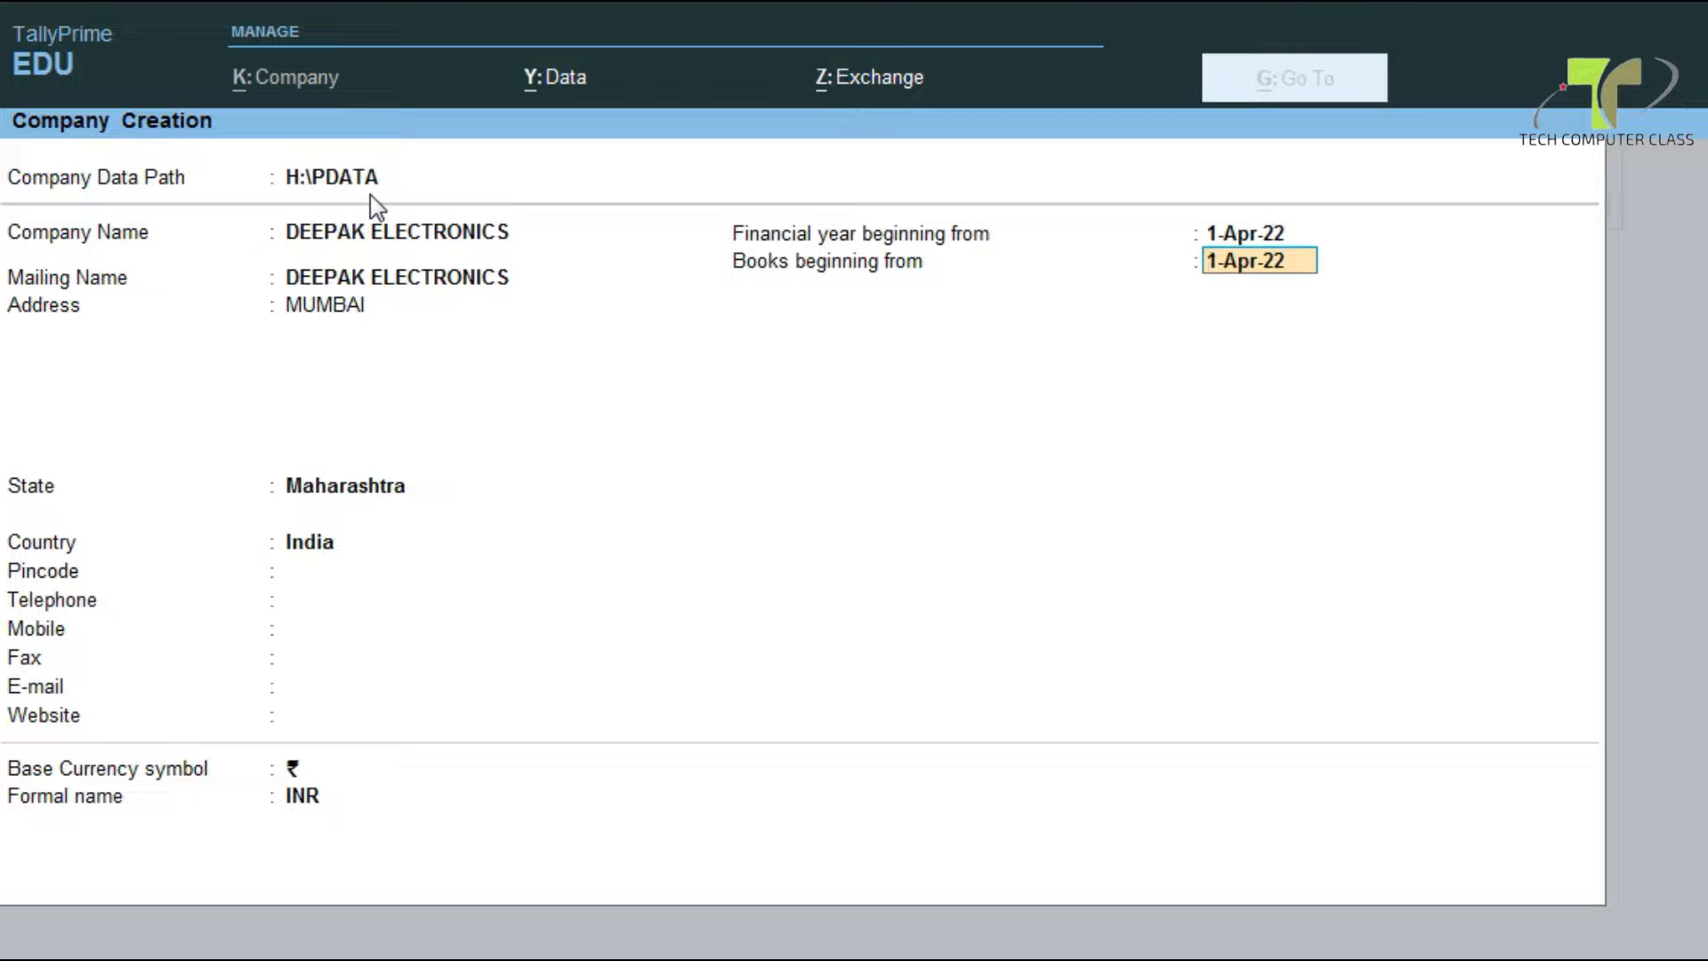
{"action": "key", "text": "Return"}
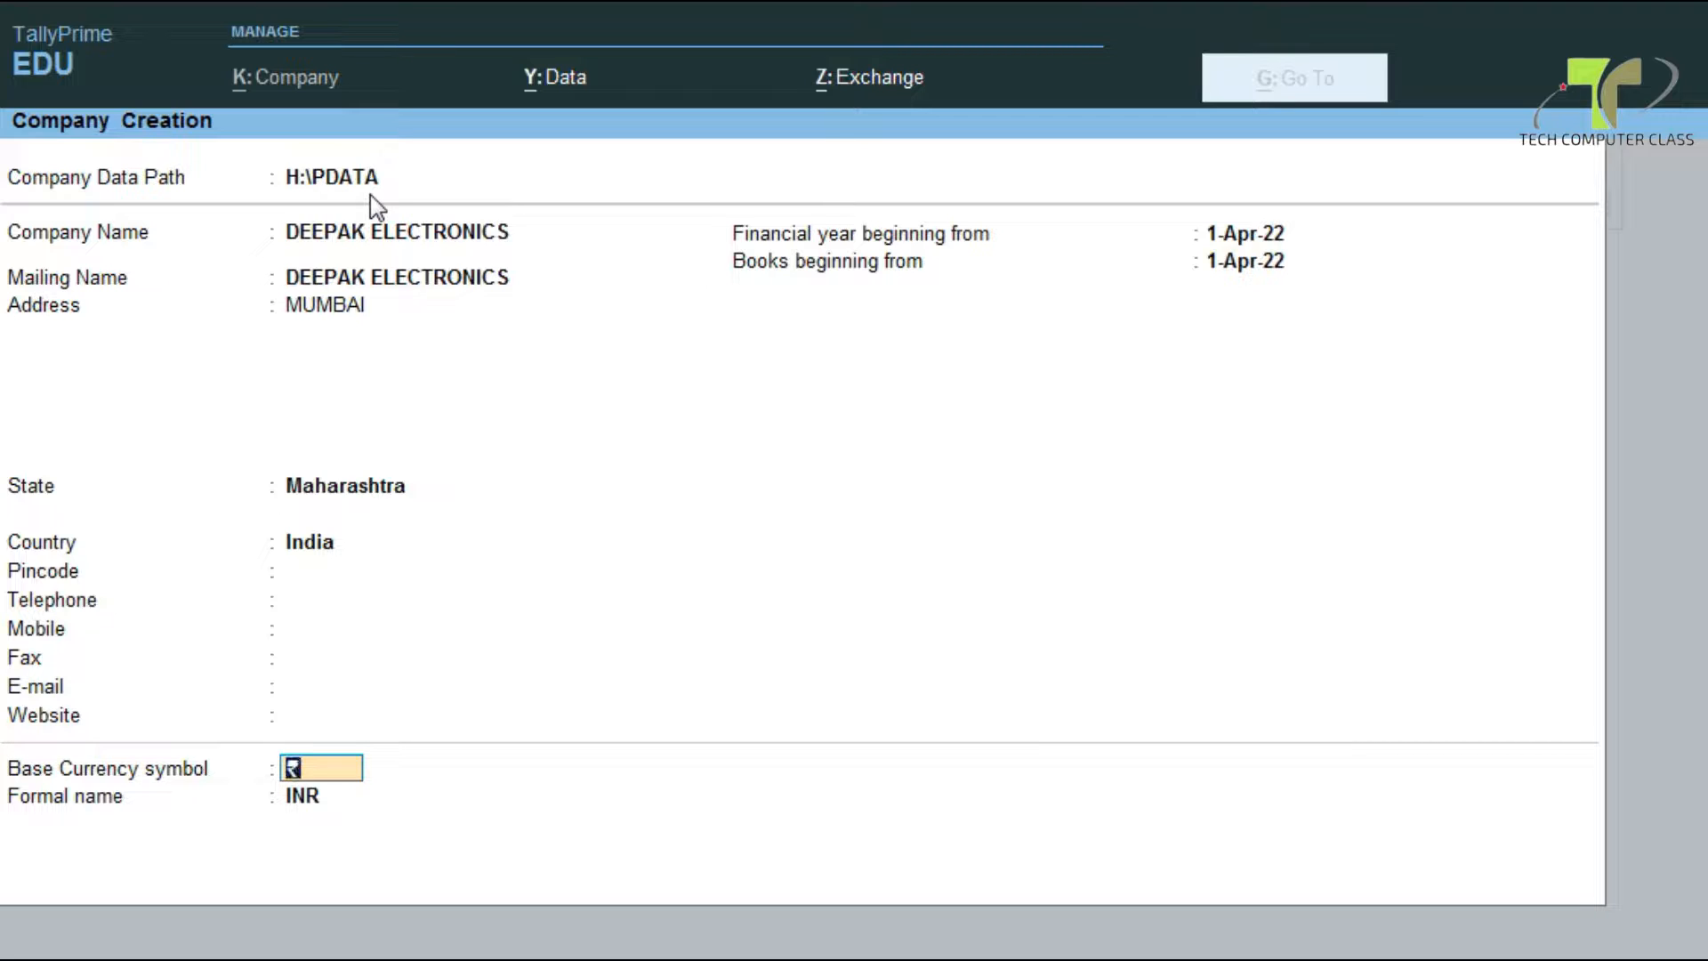
{"action": "key", "text": "Return"}
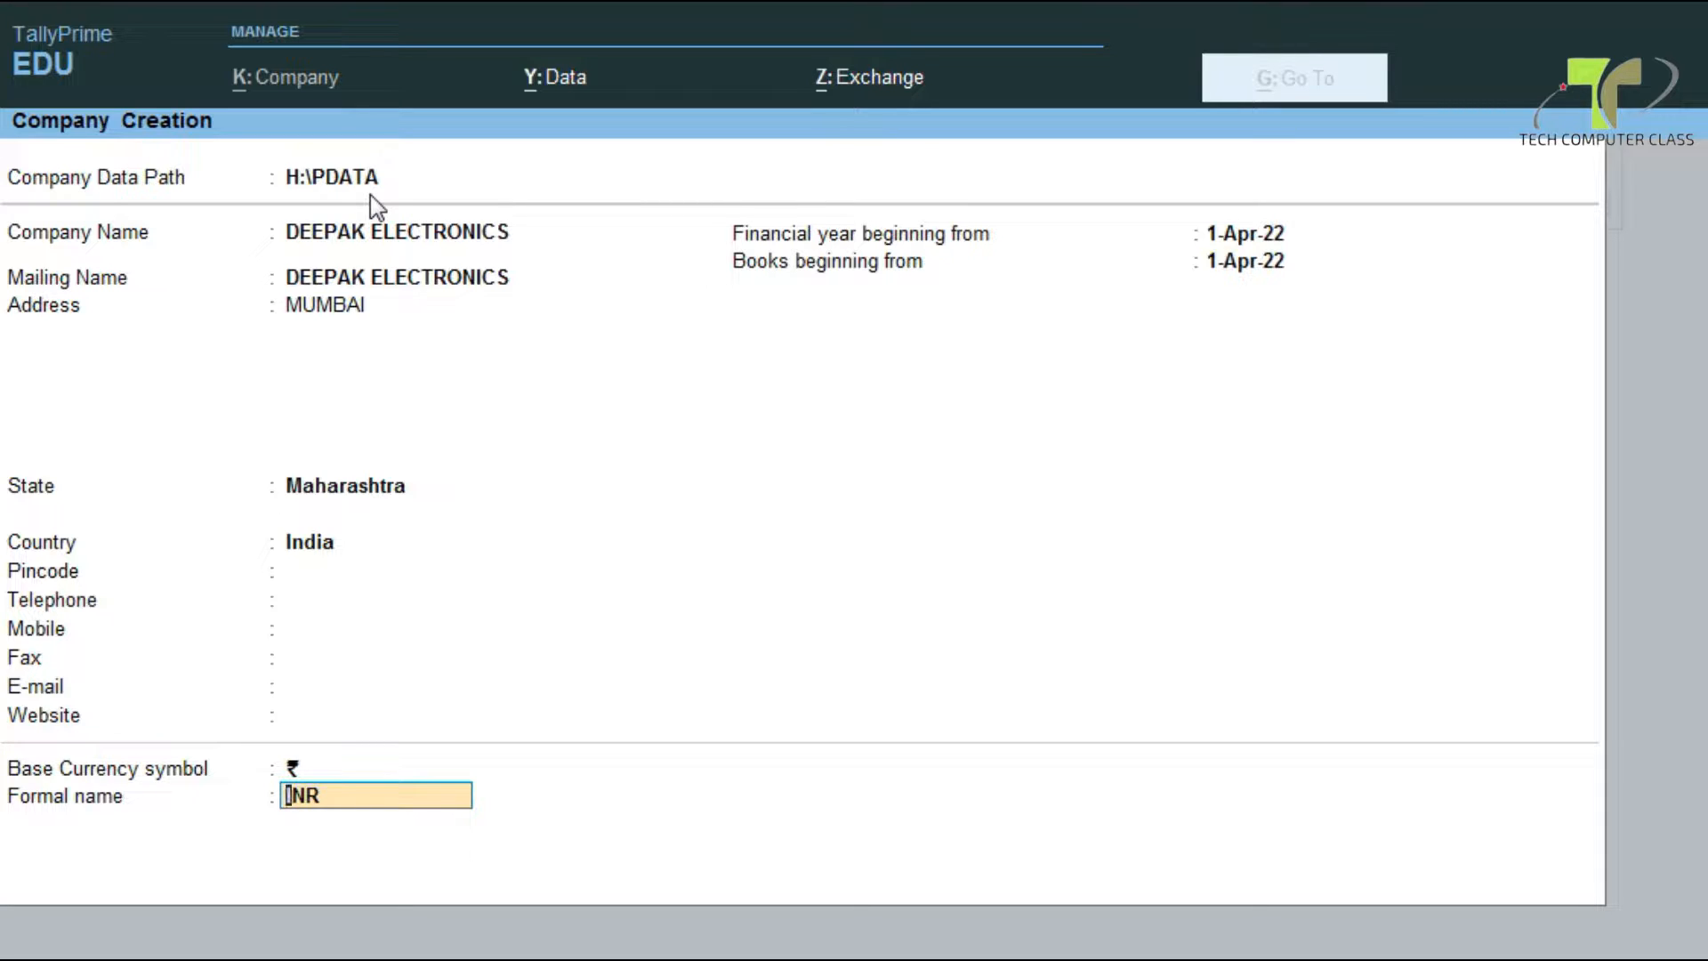
{"action": "key", "text": "Return"}
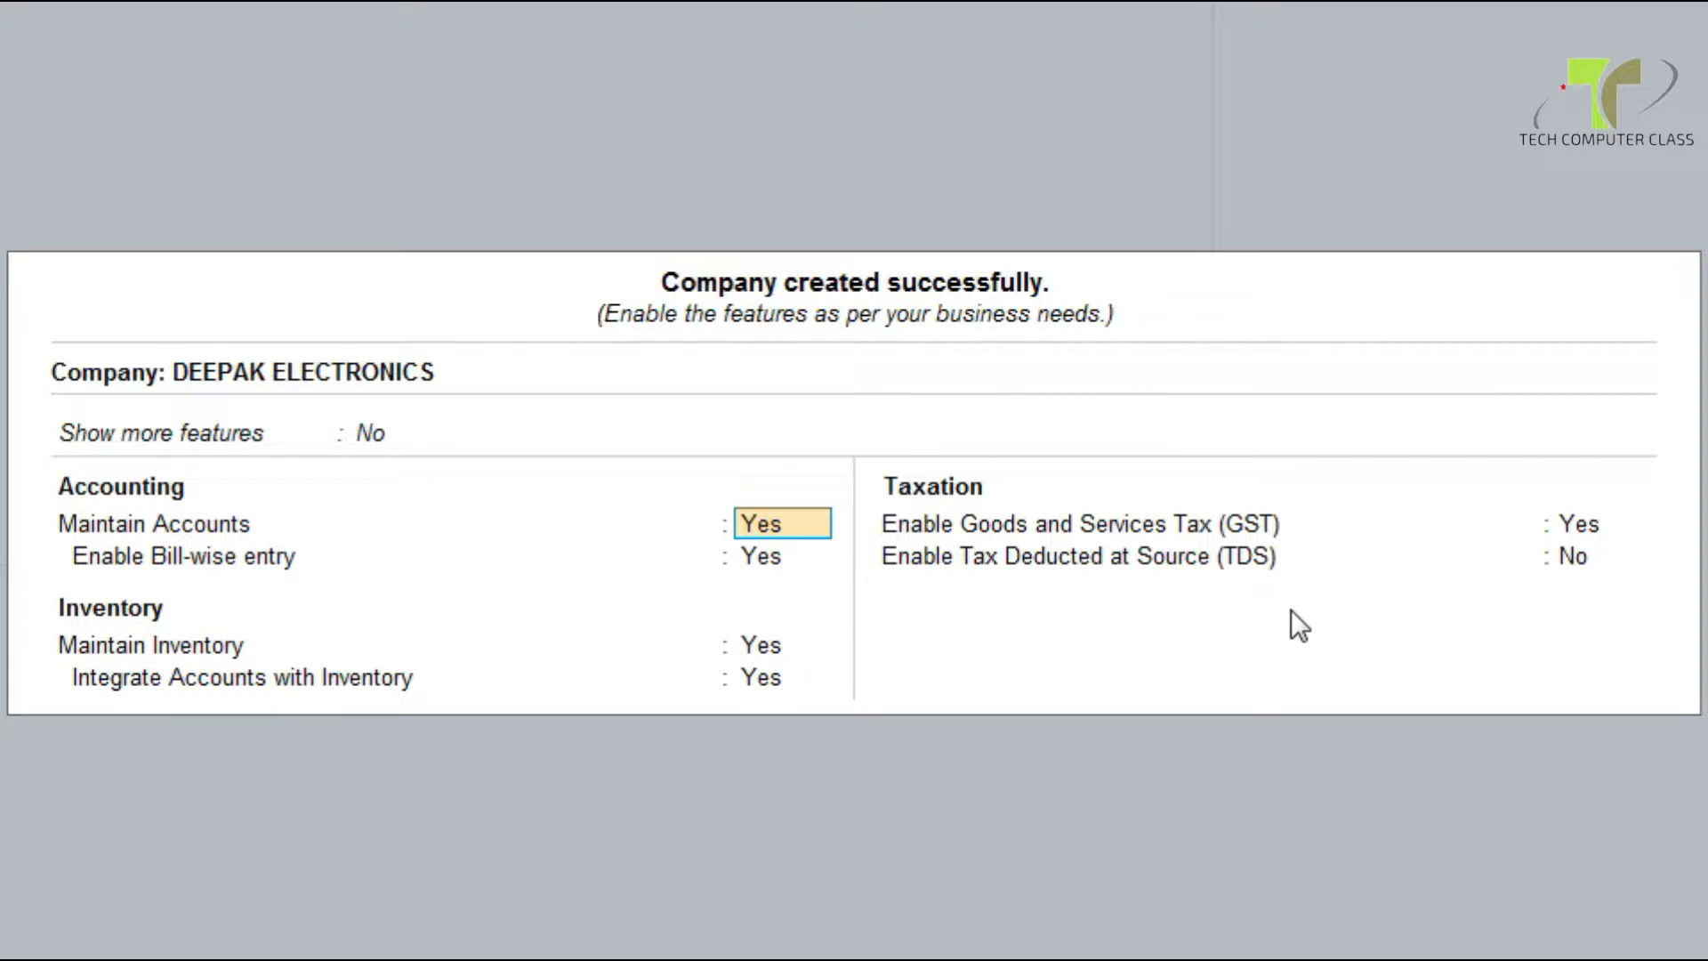
- Accept the accounting and inventory features, enable GST with its default Maharashtra details, keep TDS off, and save the company features
{"action": "key", "text": "Return"}
{"action": "key", "text": "Return"}
{"action": "key", "text": "Return"}
{"action": "key", "text": "Return"}
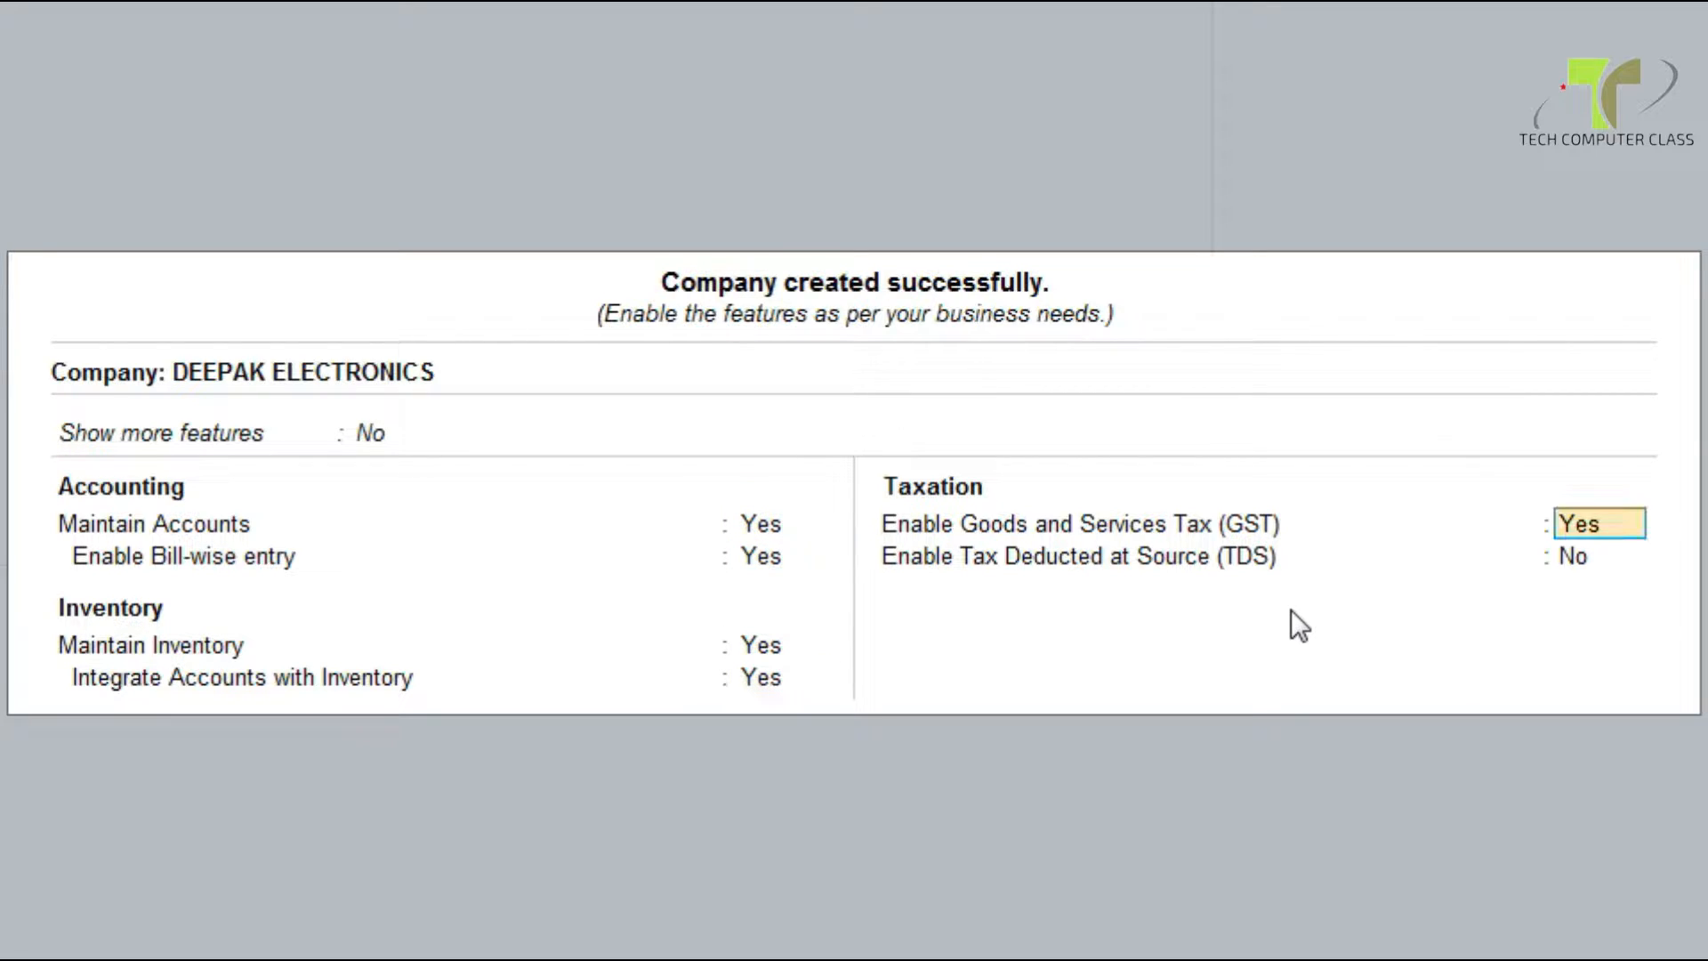
{"action": "key", "text": "Return"}
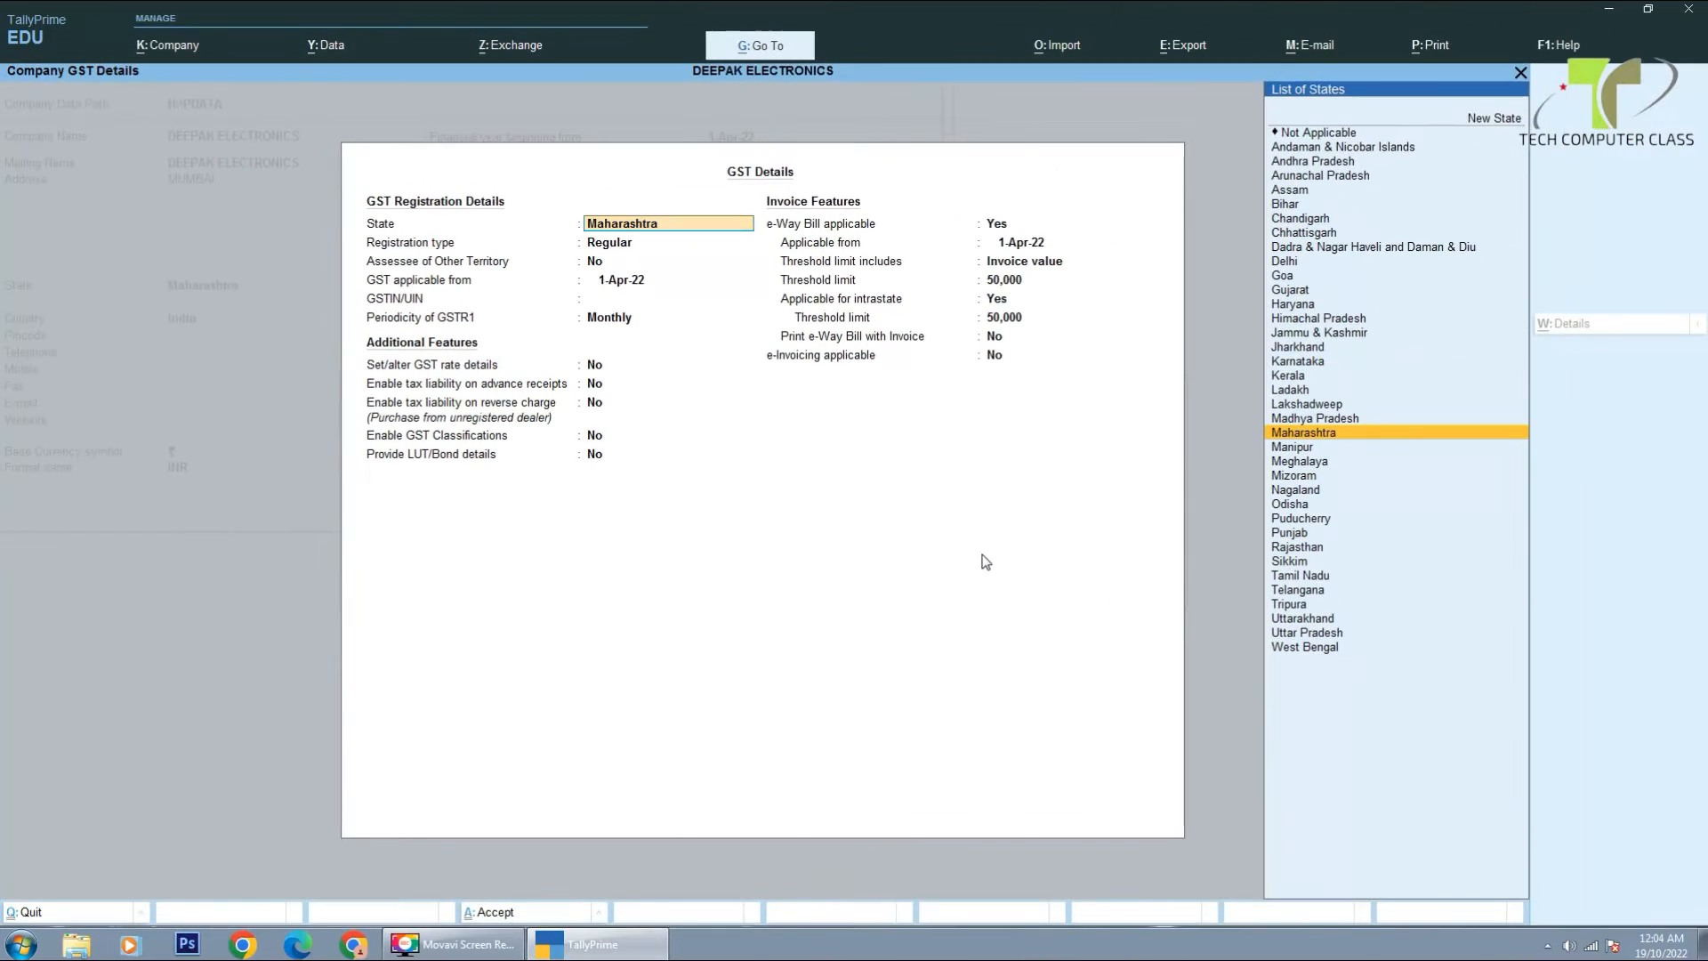
{"action": "key", "text": "ctrl+a"}
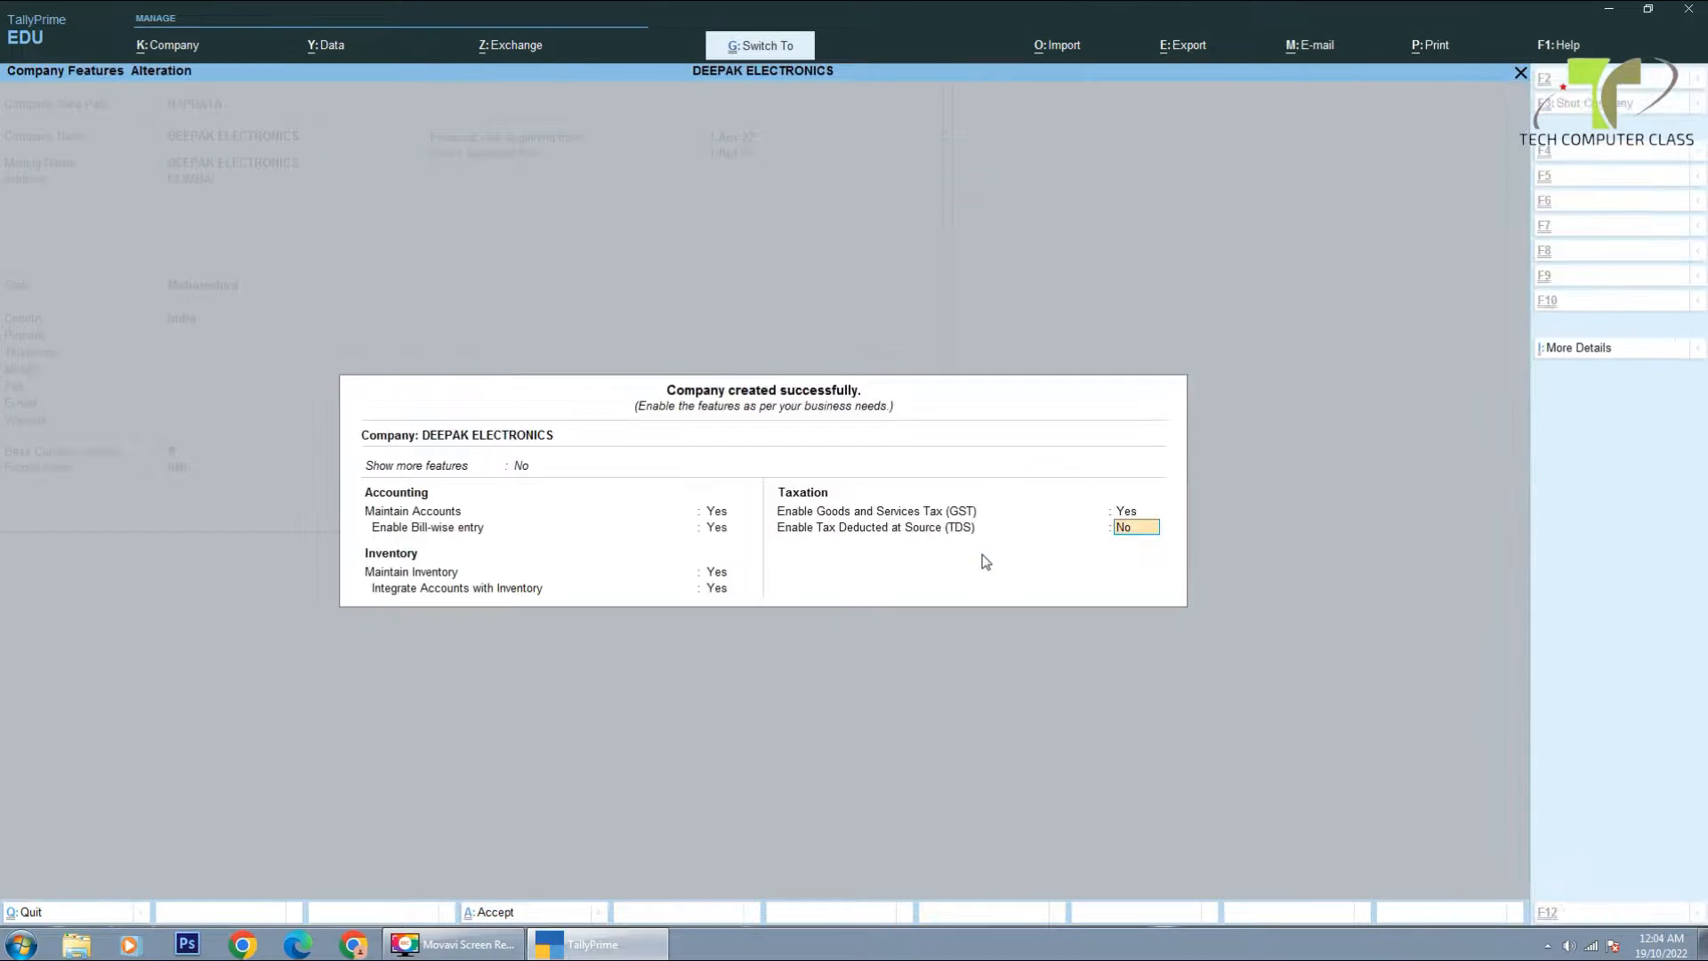
{"action": "key", "text": "Return"}
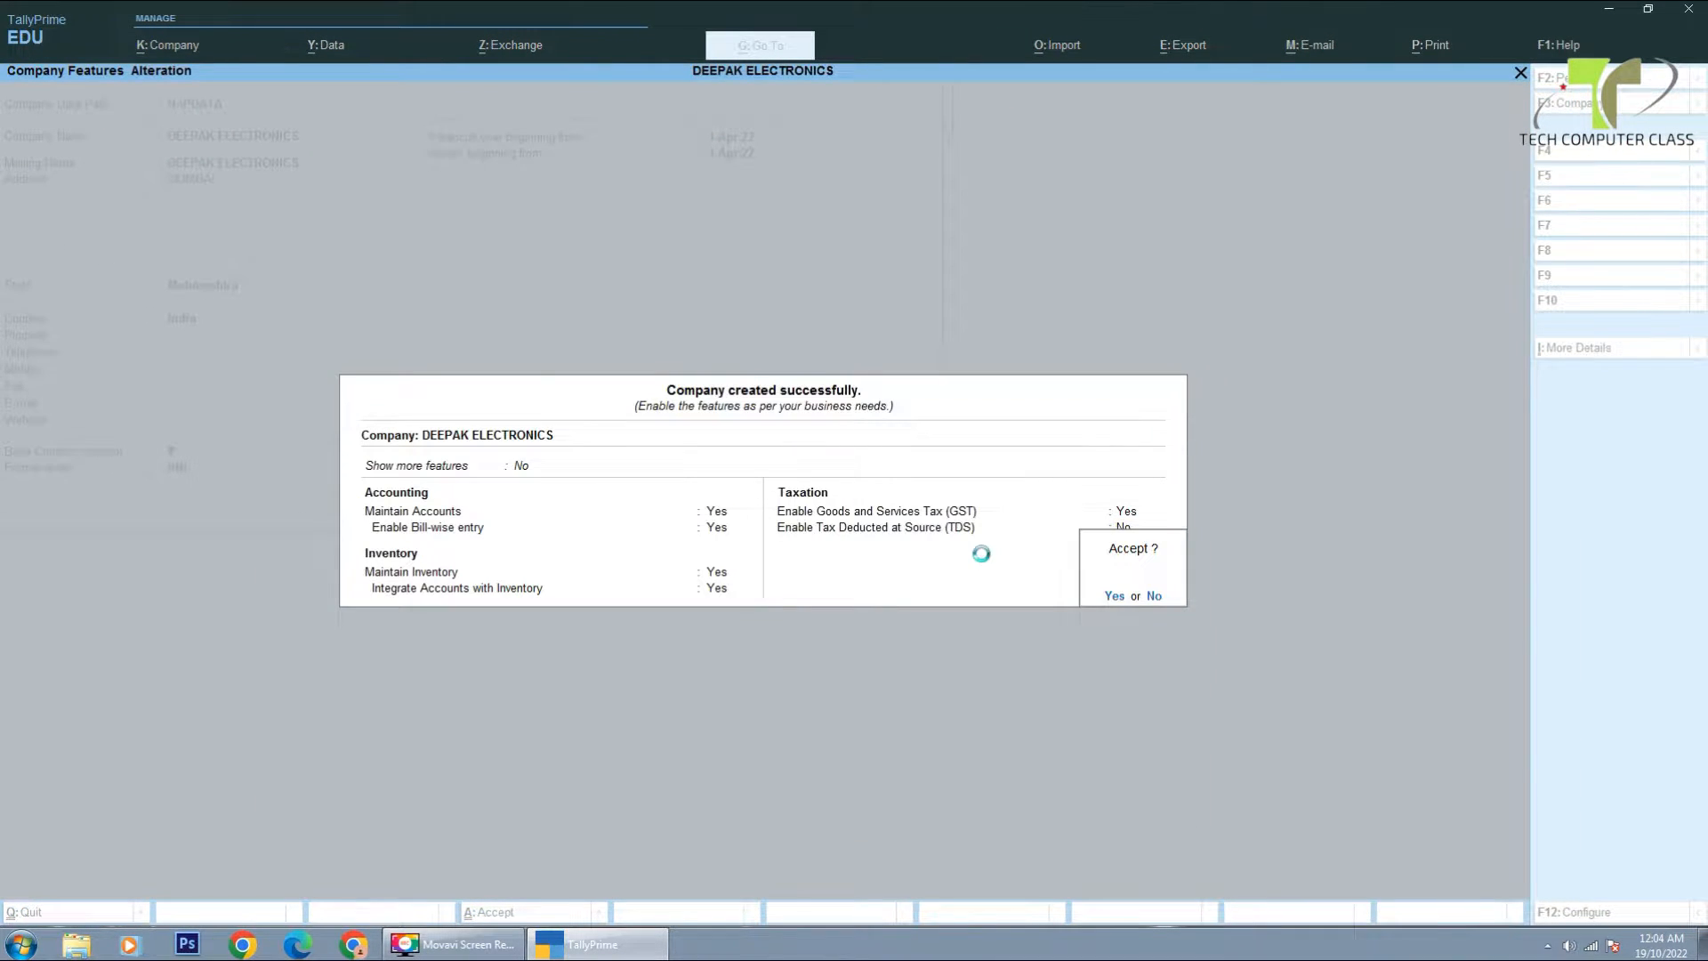
{"action": "key", "text": "Return"}
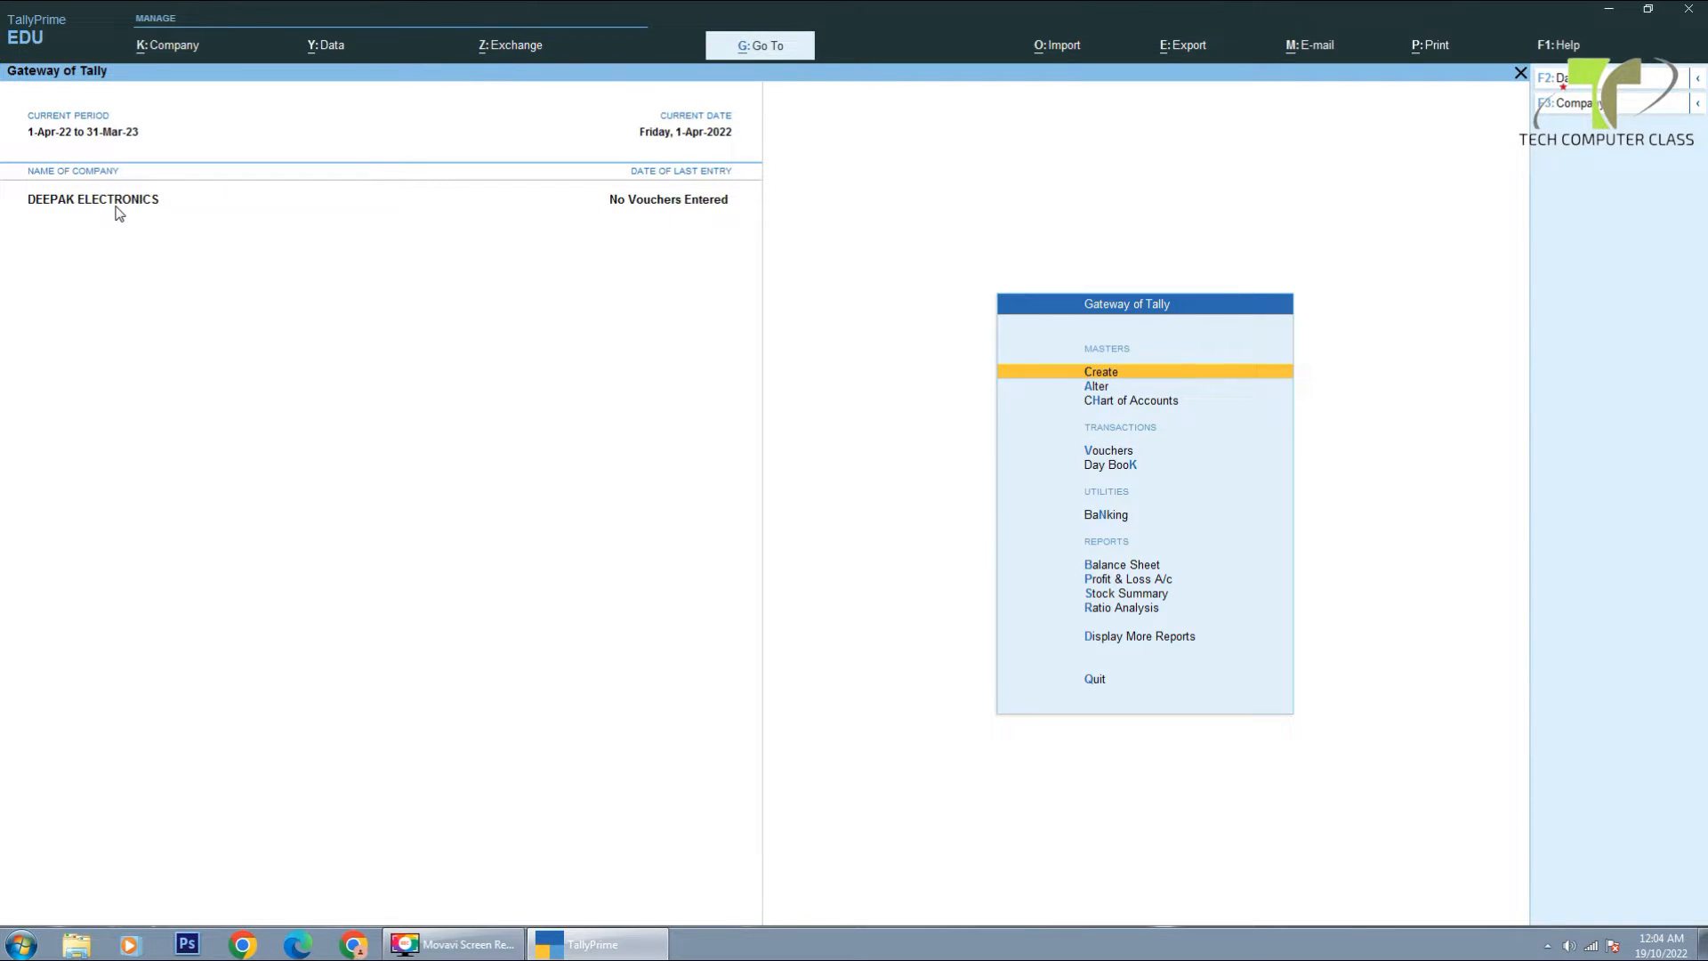
{"action": "left_click", "coordinate": [693, 132]}
{"action": "key", "text": "BackSpace"}
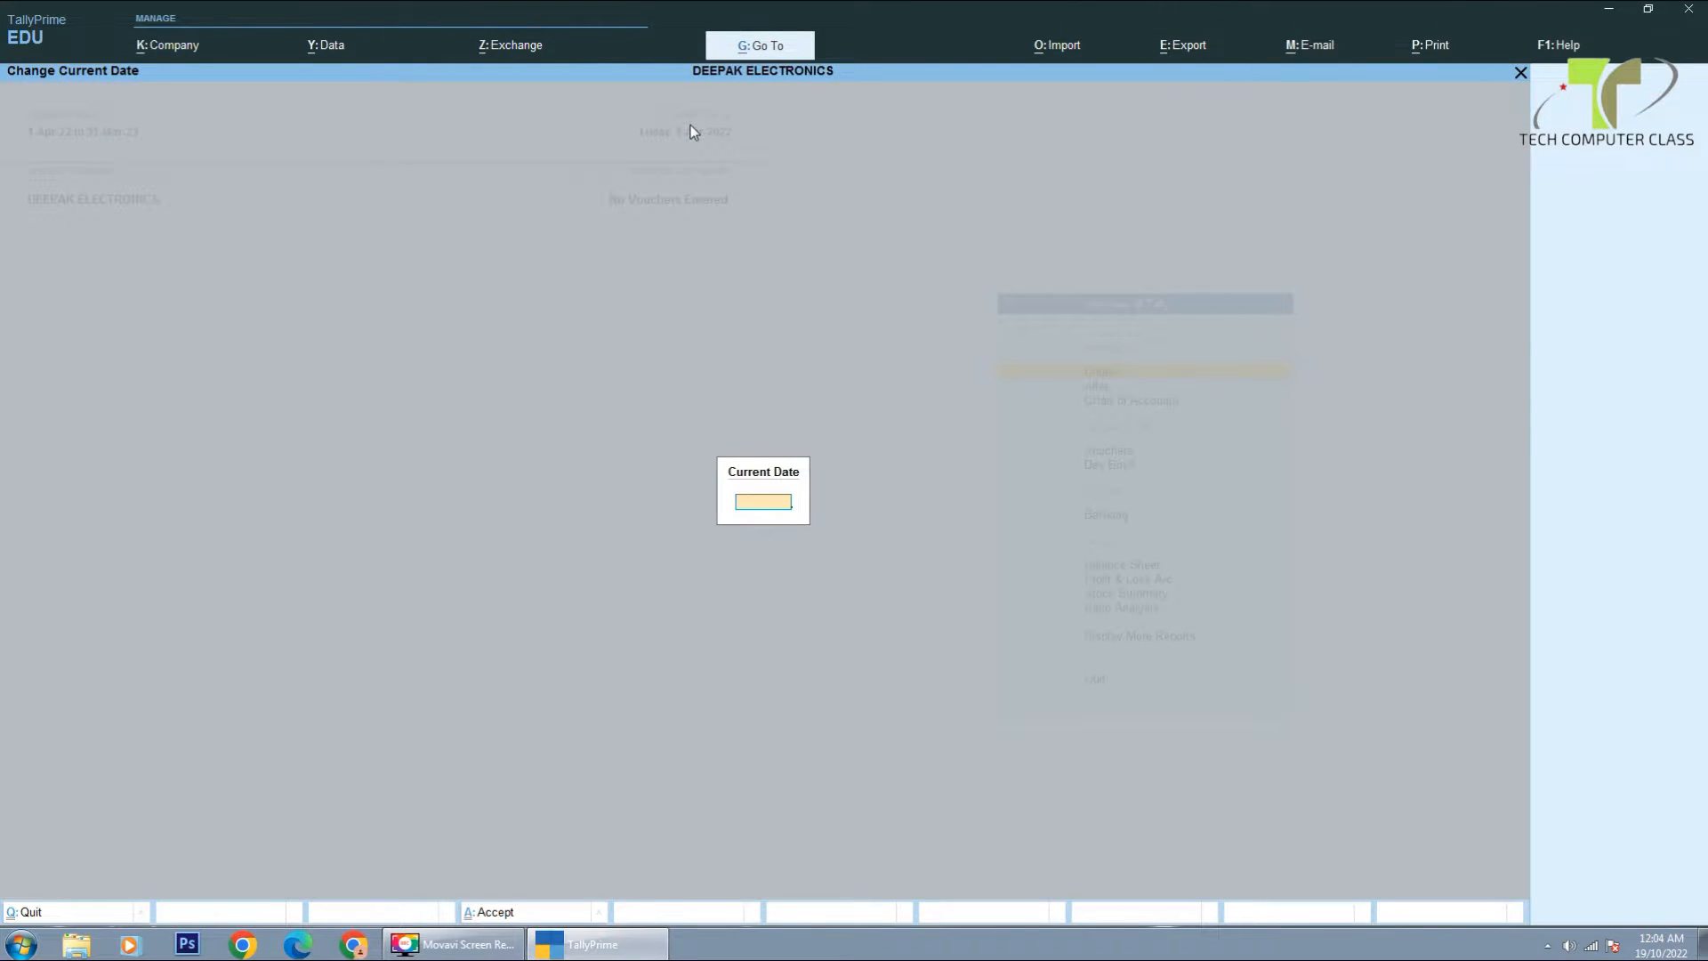
{"action": "key", "text": "Escape"}
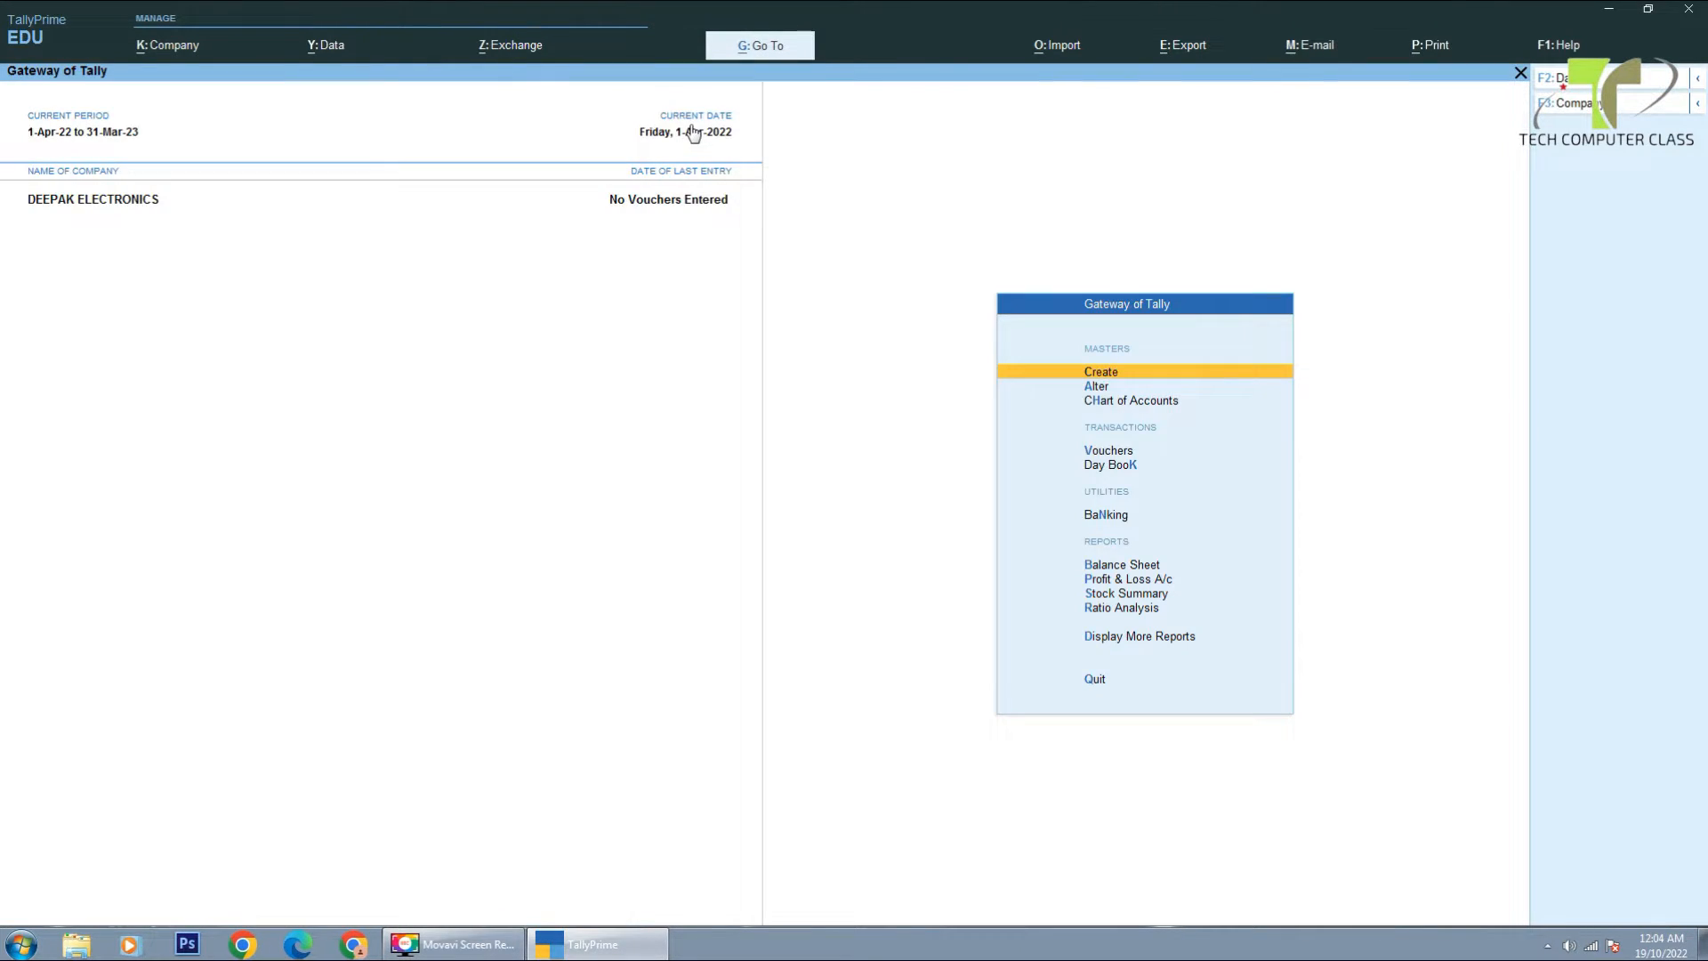
- Try to change the current date to 18-10-2022
{"action": "left_click", "coordinate": [1548, 87]}
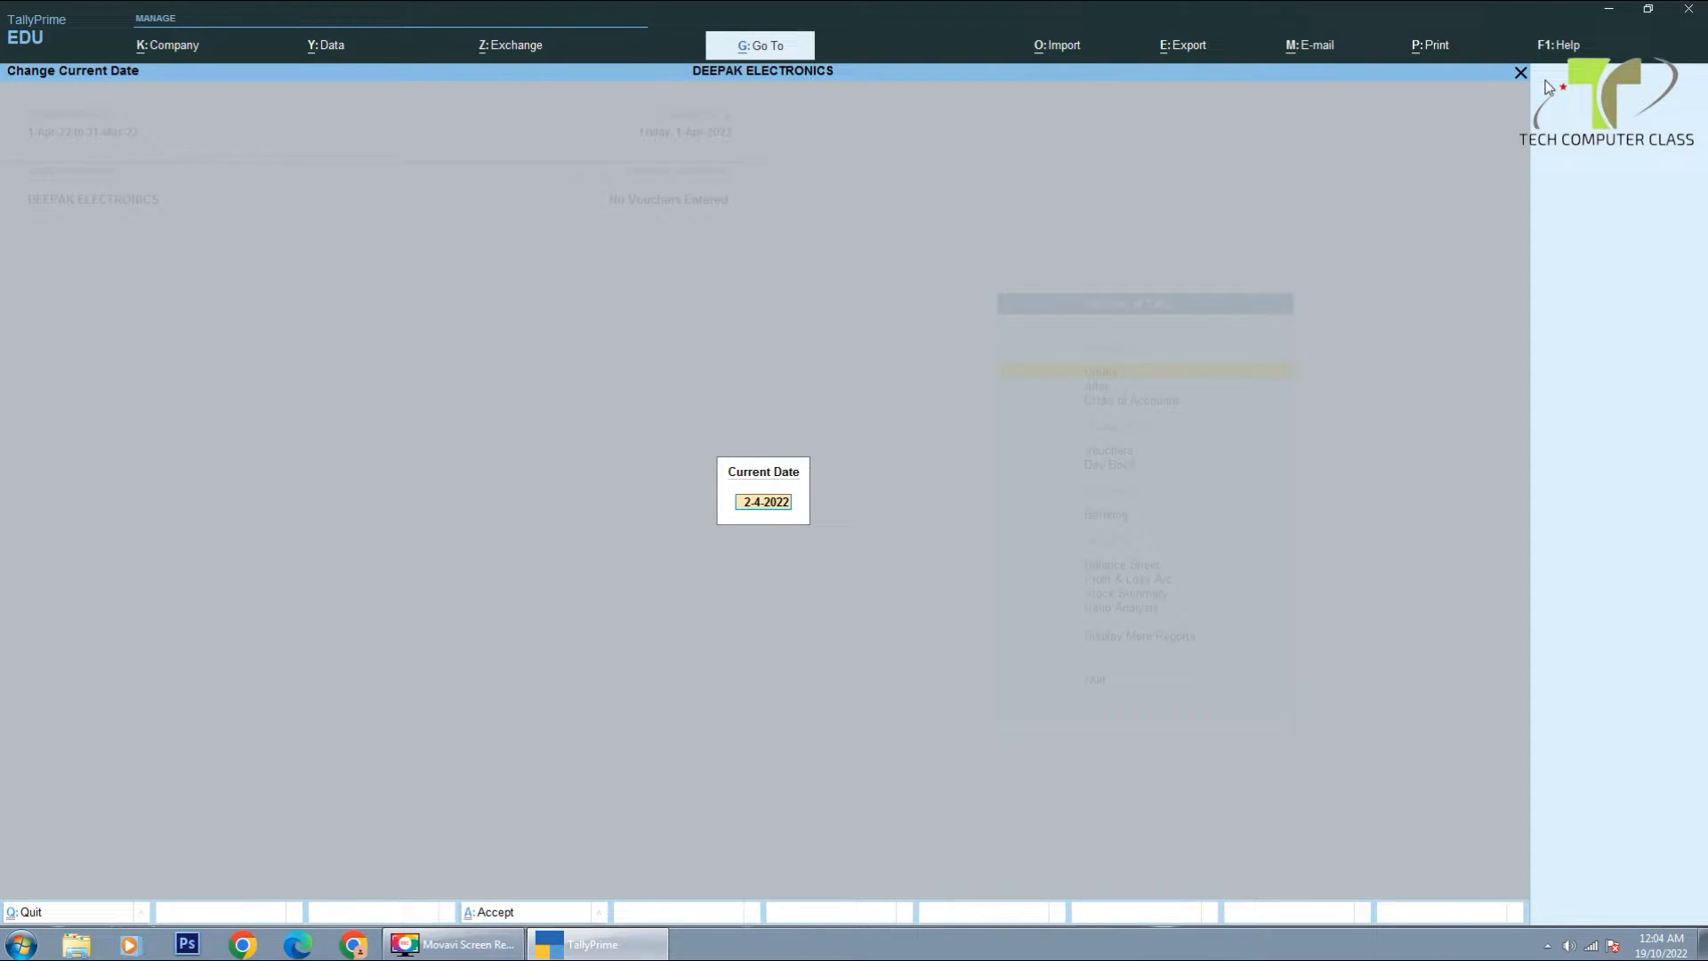
{"action": "type", "text": "18-10-22"}
{"action": "key", "text": "BackSpace"}
{"action": "key", "text": "BackSpace"}
{"action": "type", "text": "2022"}
{"action": "key", "text": "Return"}
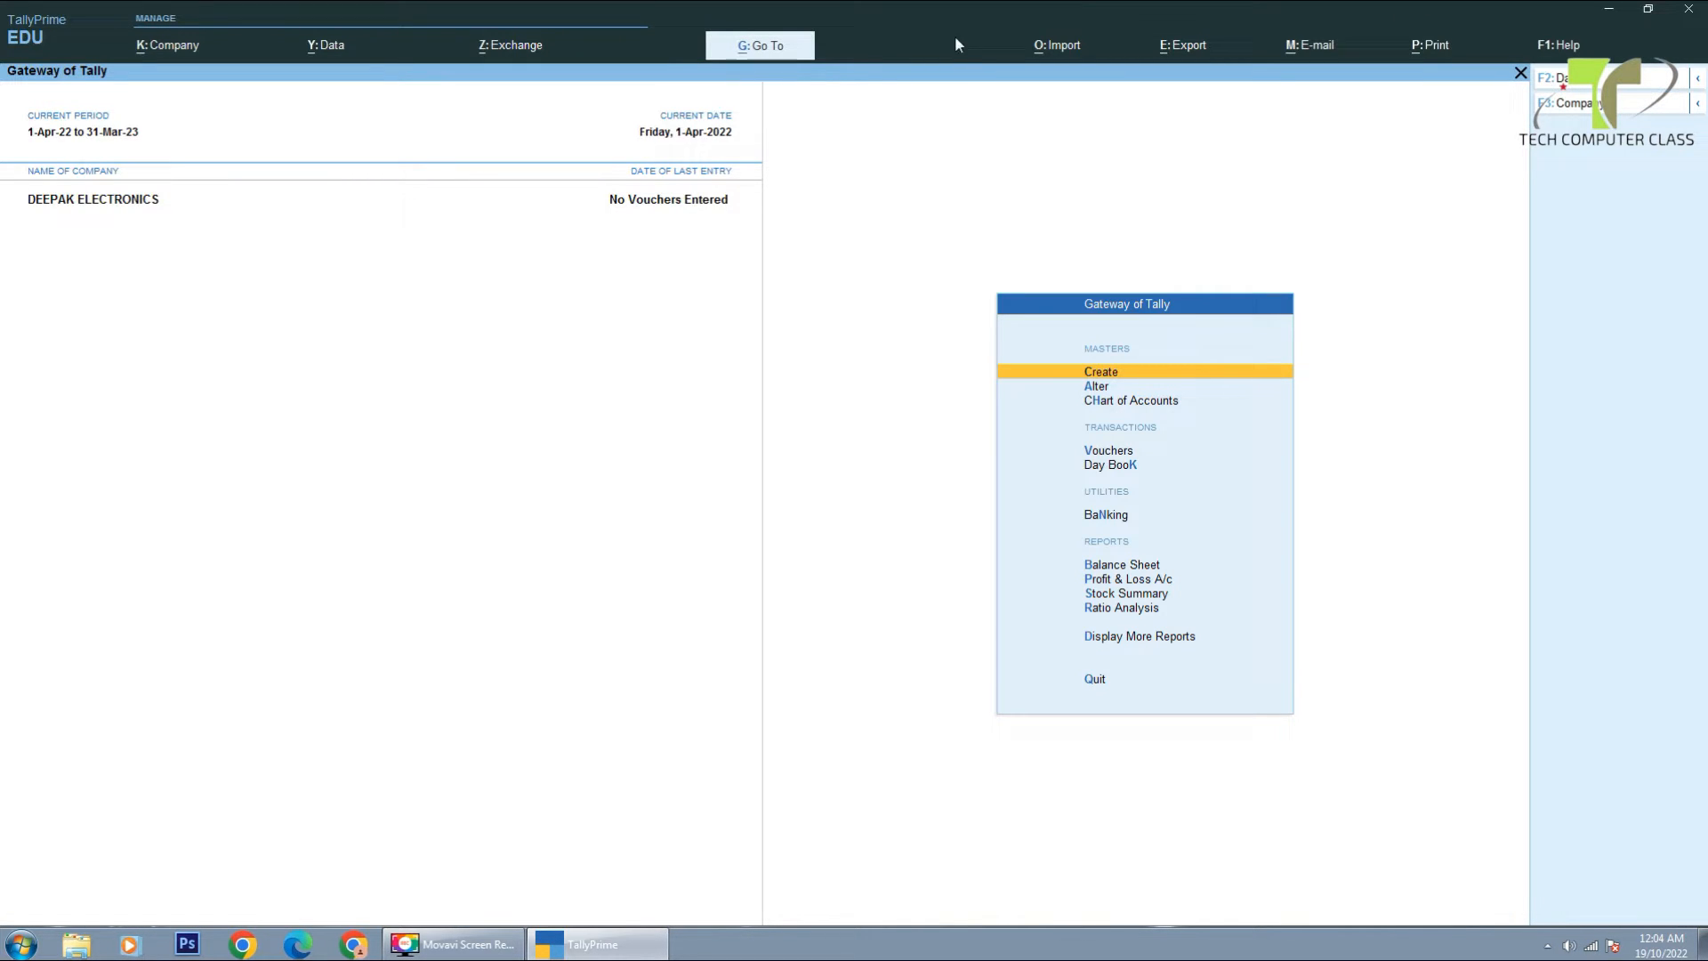
{"action": "left_click", "coordinate": [694, 130]}
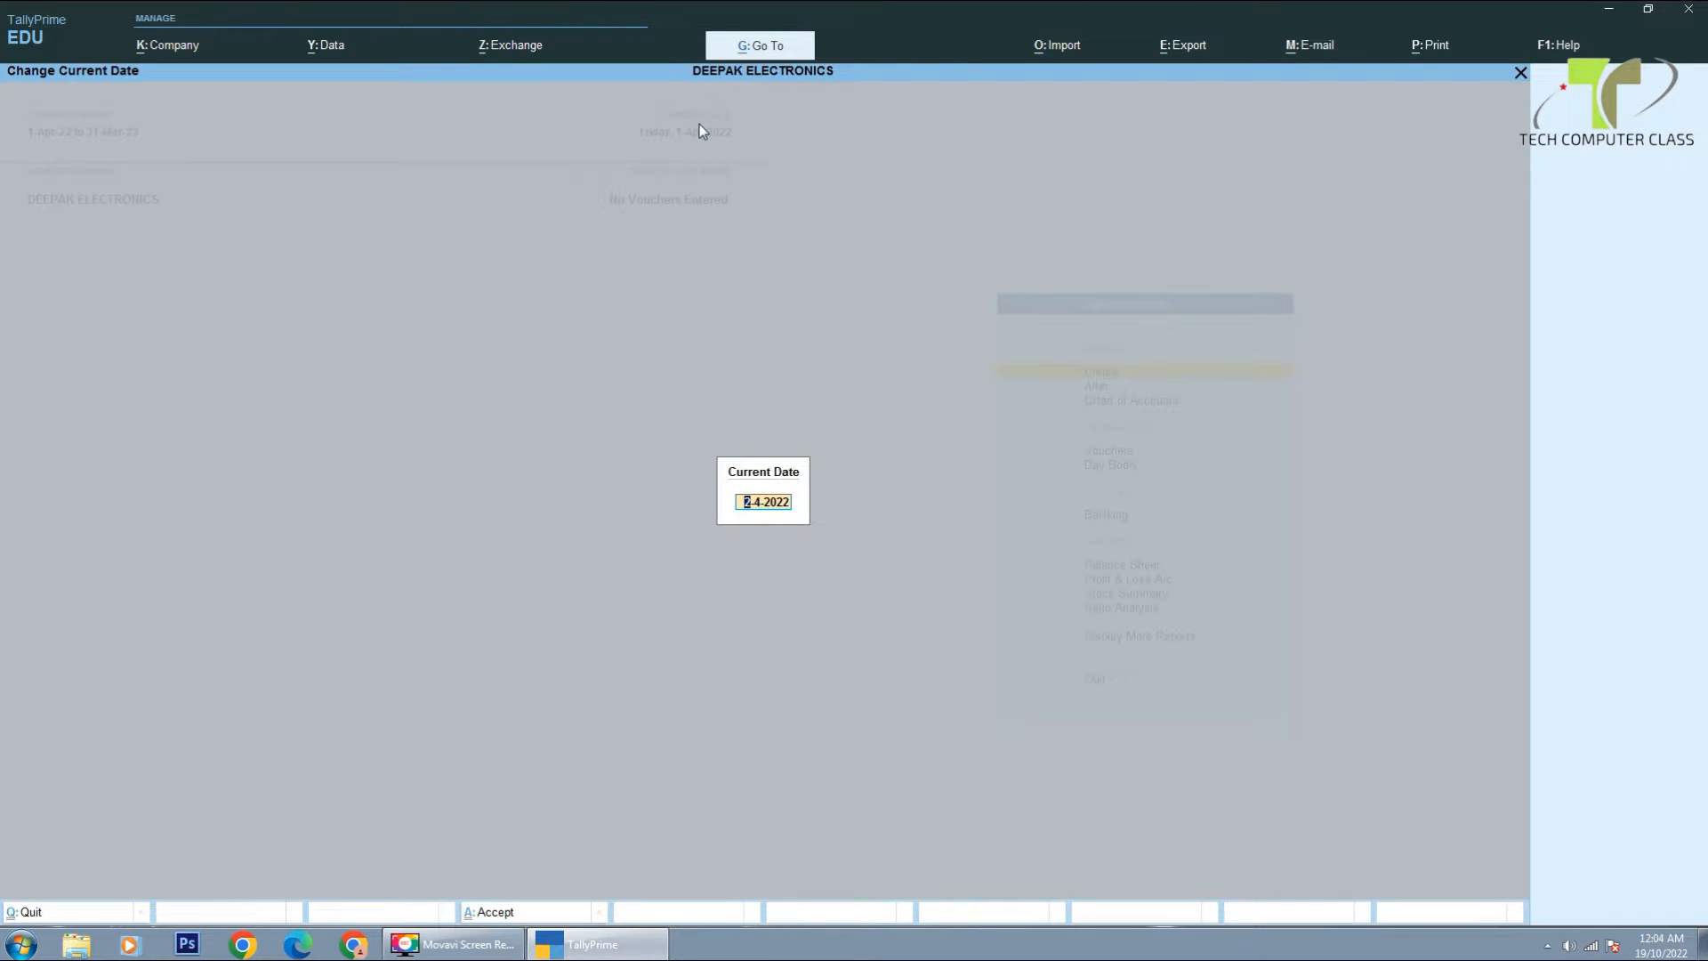
{"action": "key", "text": "BackSpace"}
{"action": "type", "text": "18-10"}
{"action": "key", "text": "BackSpace"}
{"action": "key", "text": "BackSpace"}
{"action": "key", "text": "BackSpace"}
{"action": "key", "text": "BackSpace"}
{"action": "key", "text": "BackSpace"}
{"action": "key", "text": "Escape"}
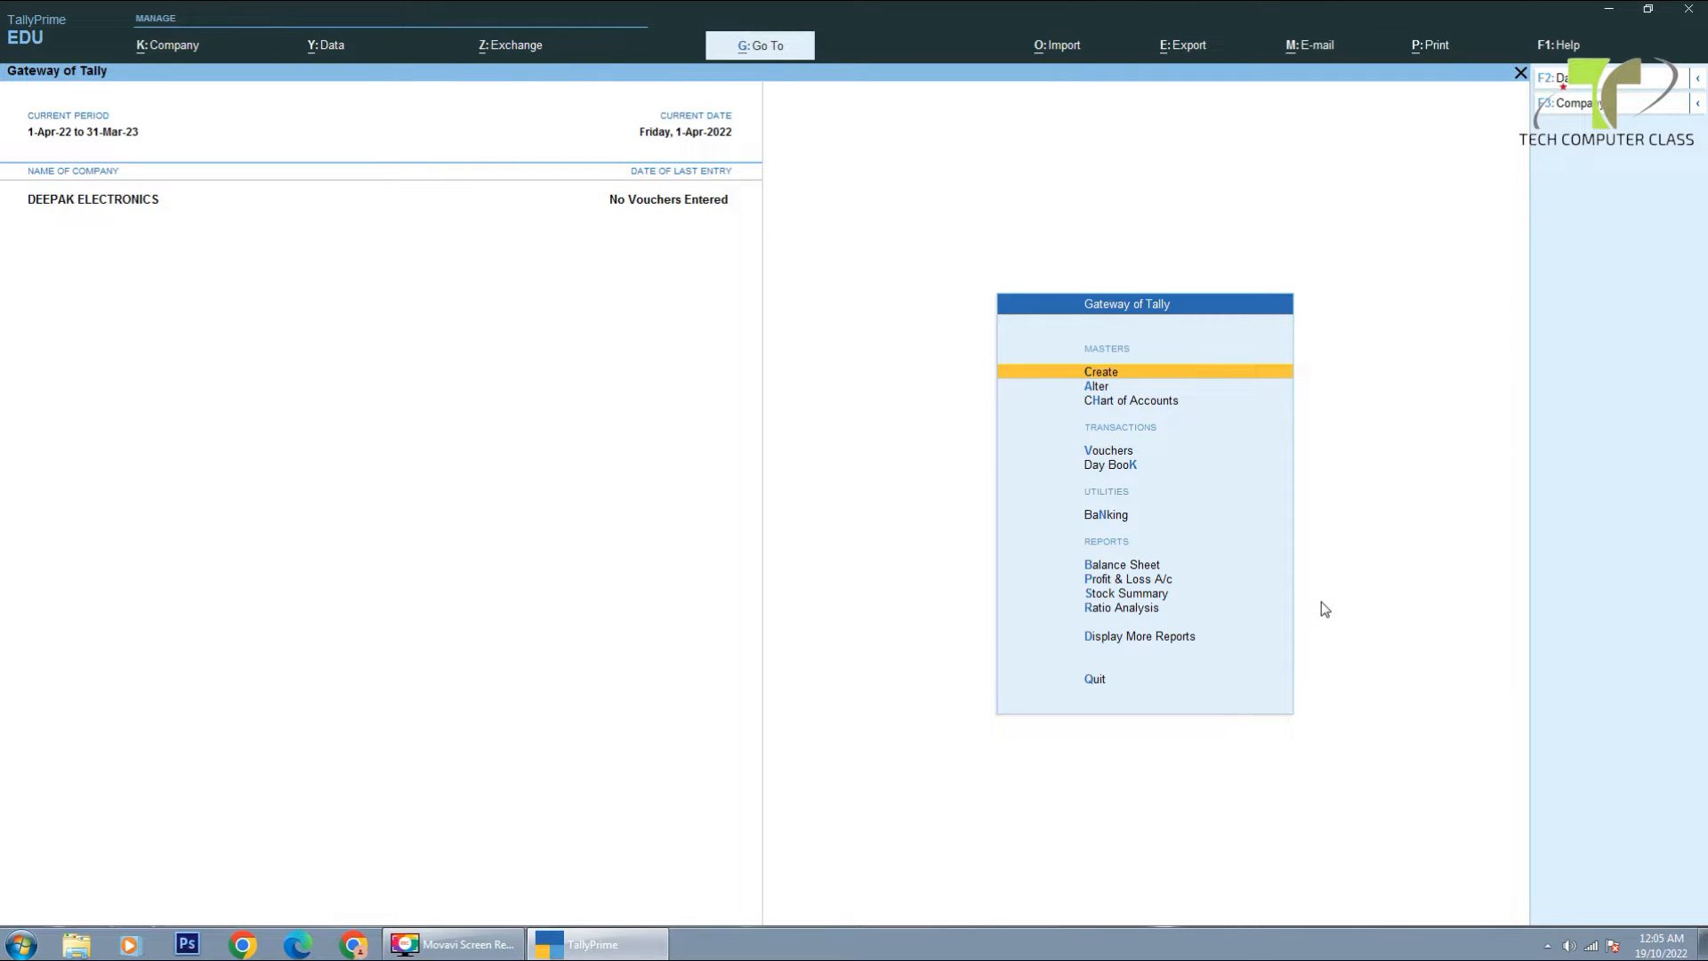
- Try to change the current date to 19-10
{"action": "left_click", "coordinate": [693, 134]}
{"action": "type", "text": "1"}
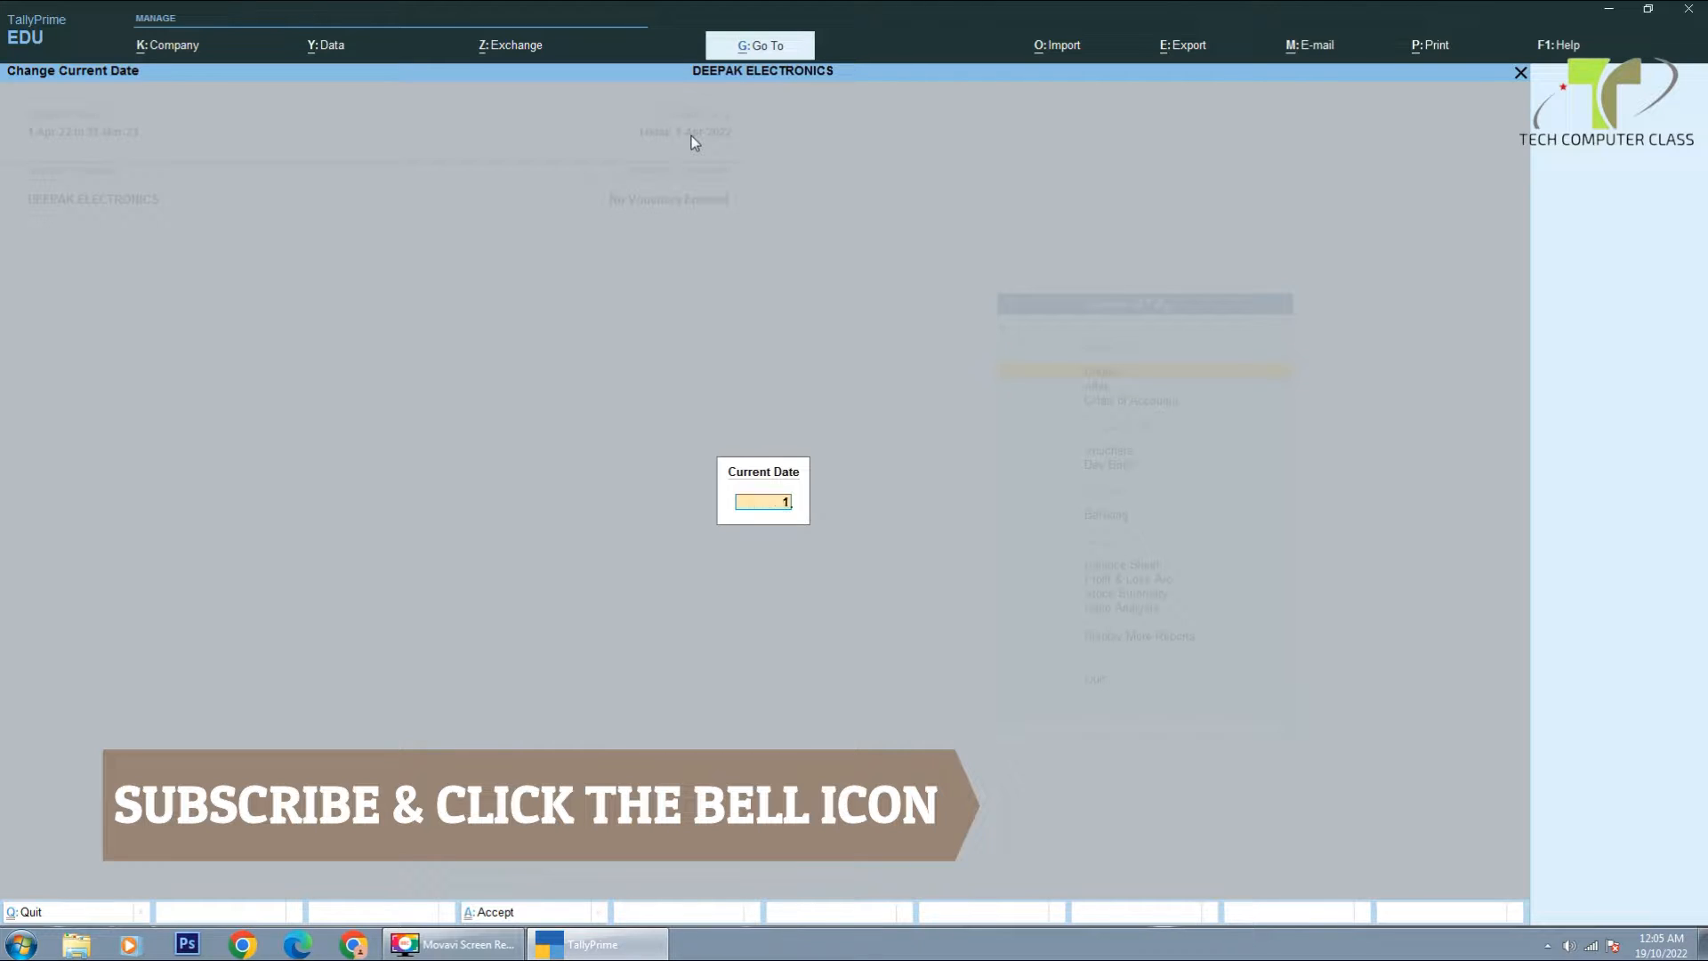
{"action": "type", "text": "9-10"}
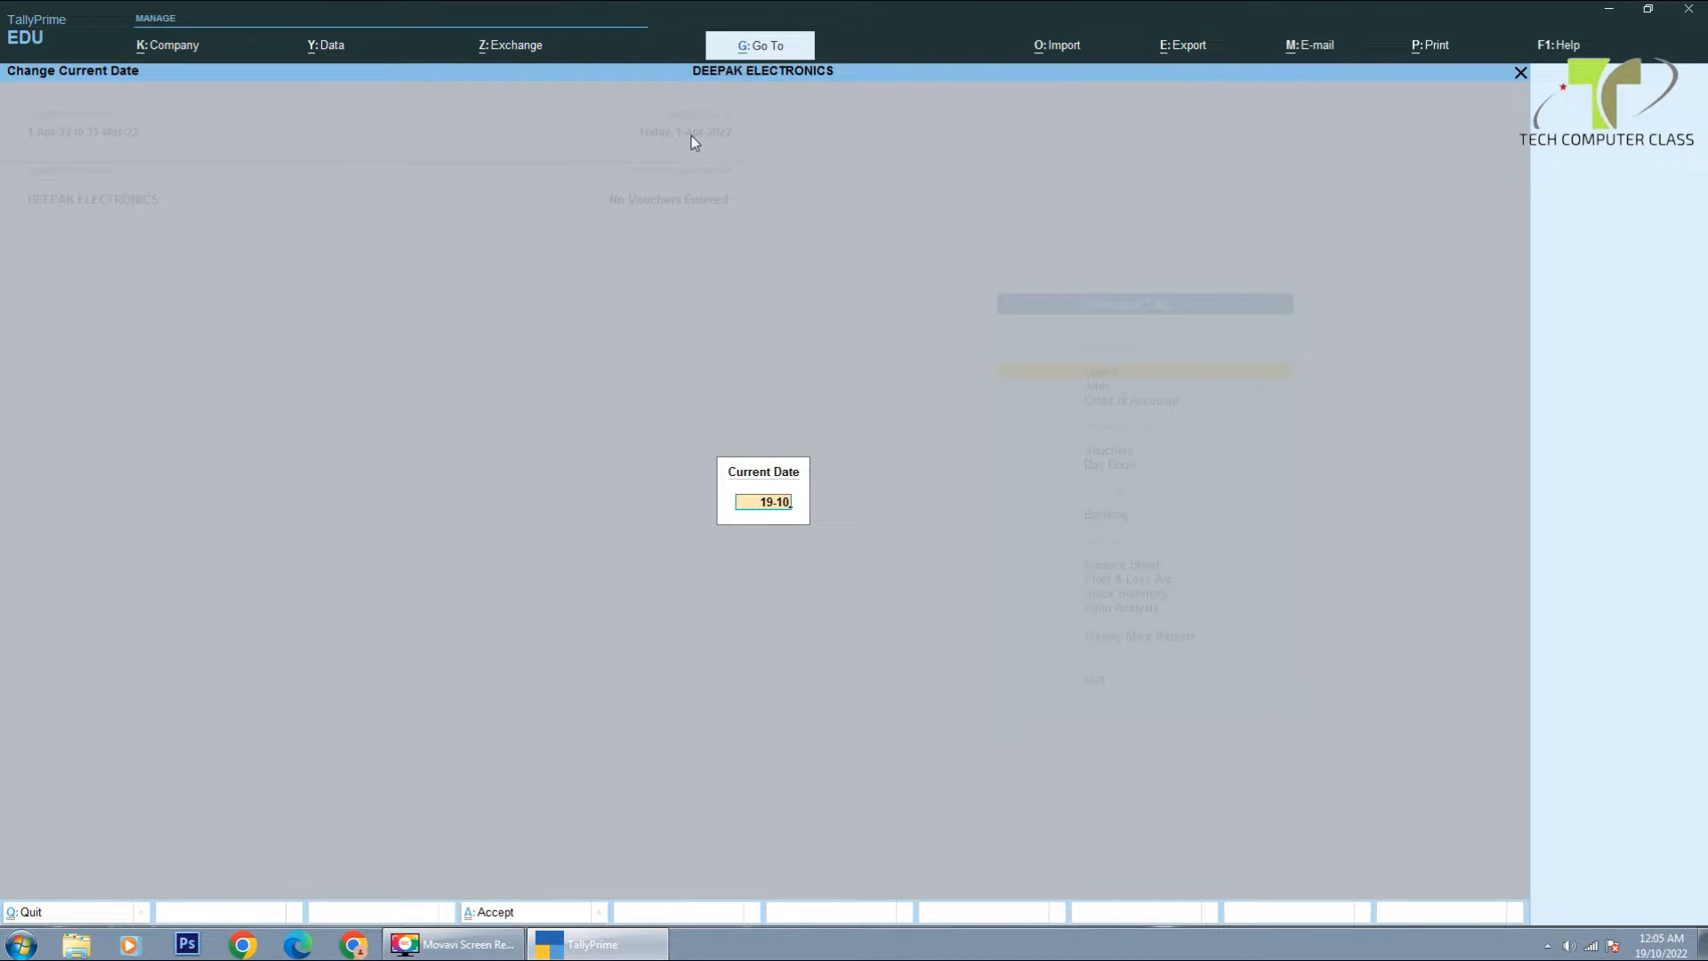
{"action": "key", "text": "Escape"}
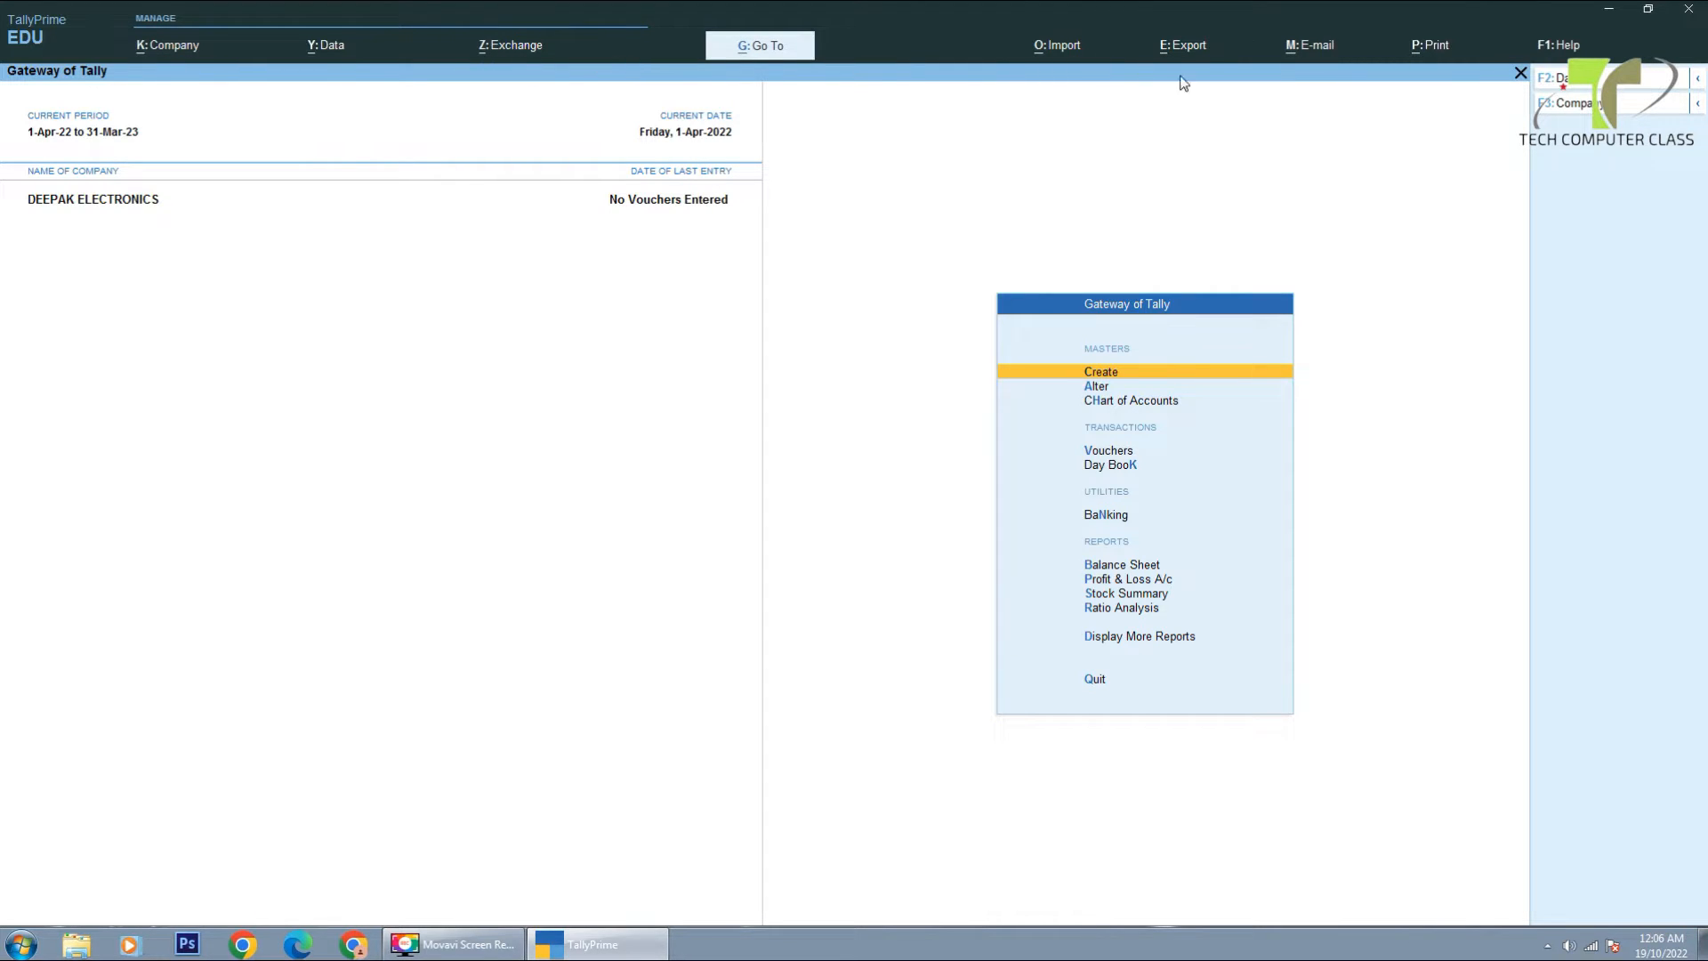
{"action": "left_click", "coordinate": [161, 53]}
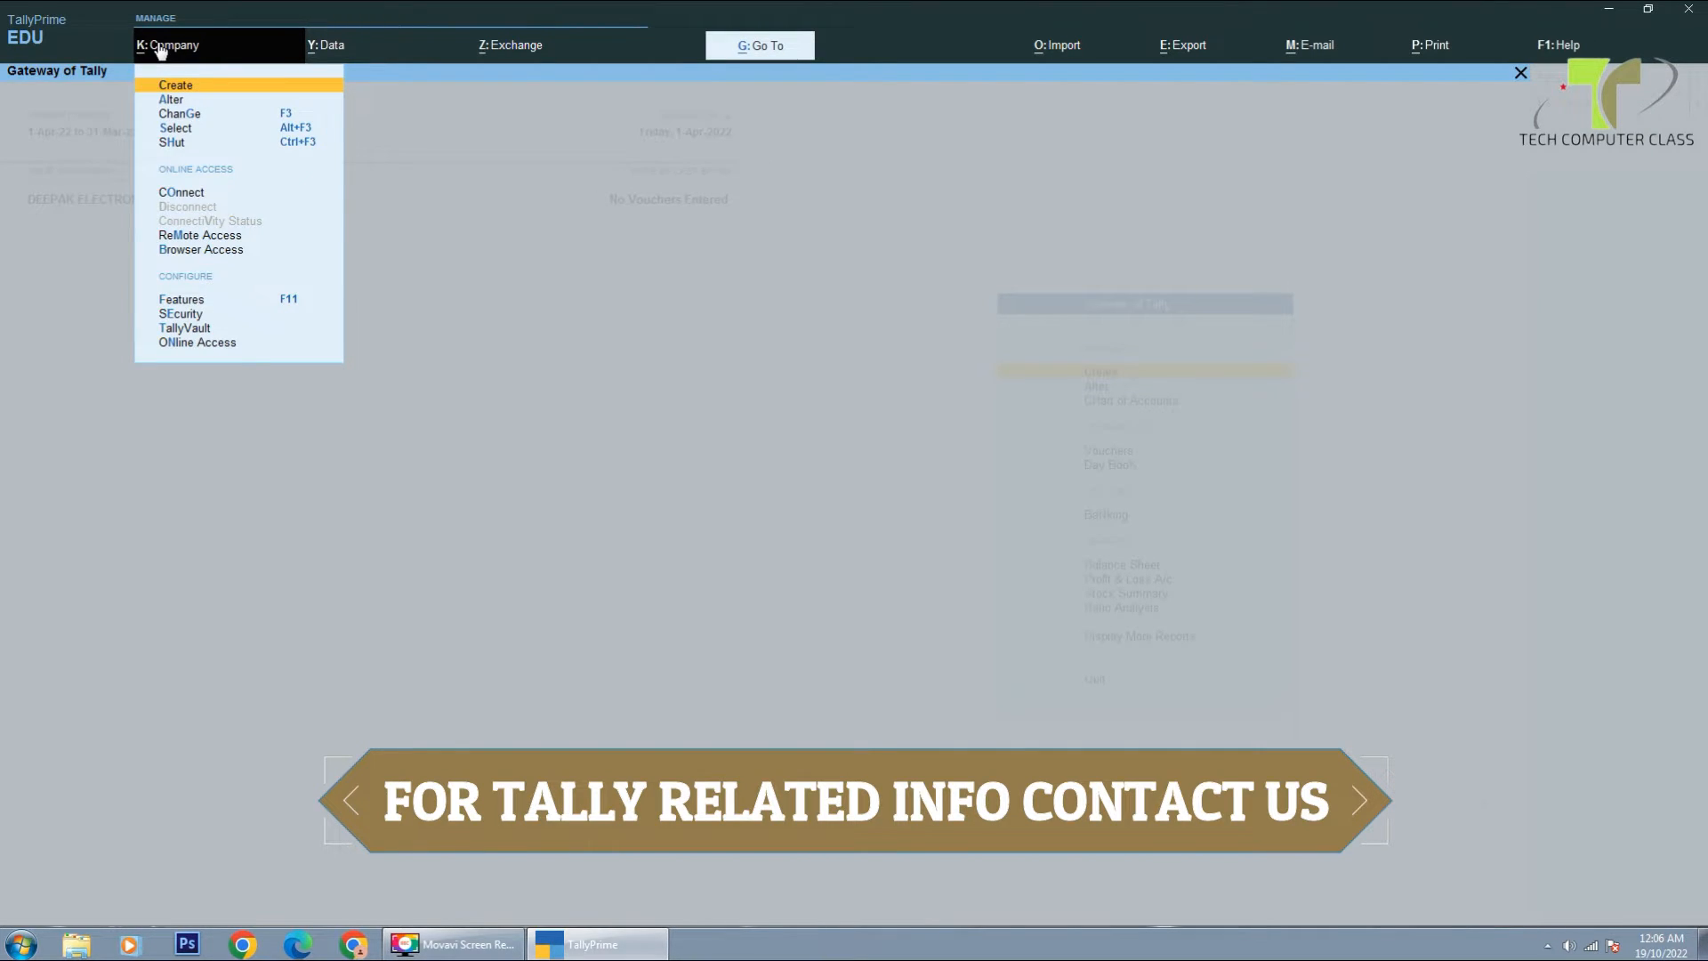
{"action": "left_click", "coordinate": [582, 438]}
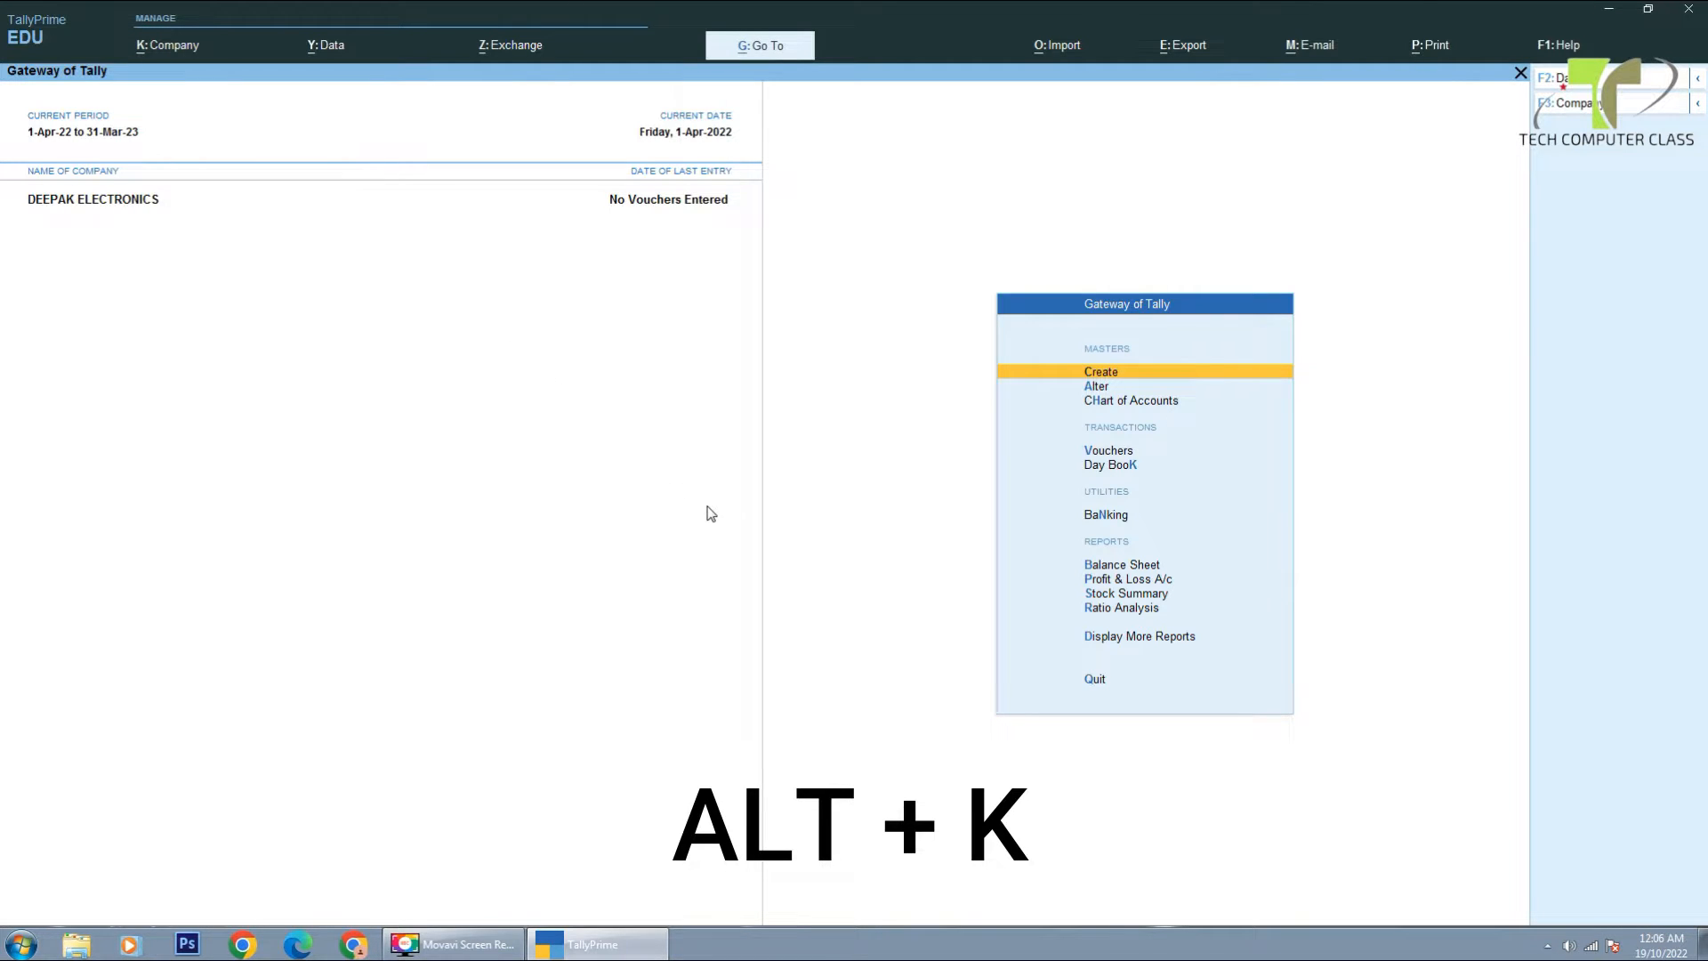
{"action": "key", "text": "alt+k"}
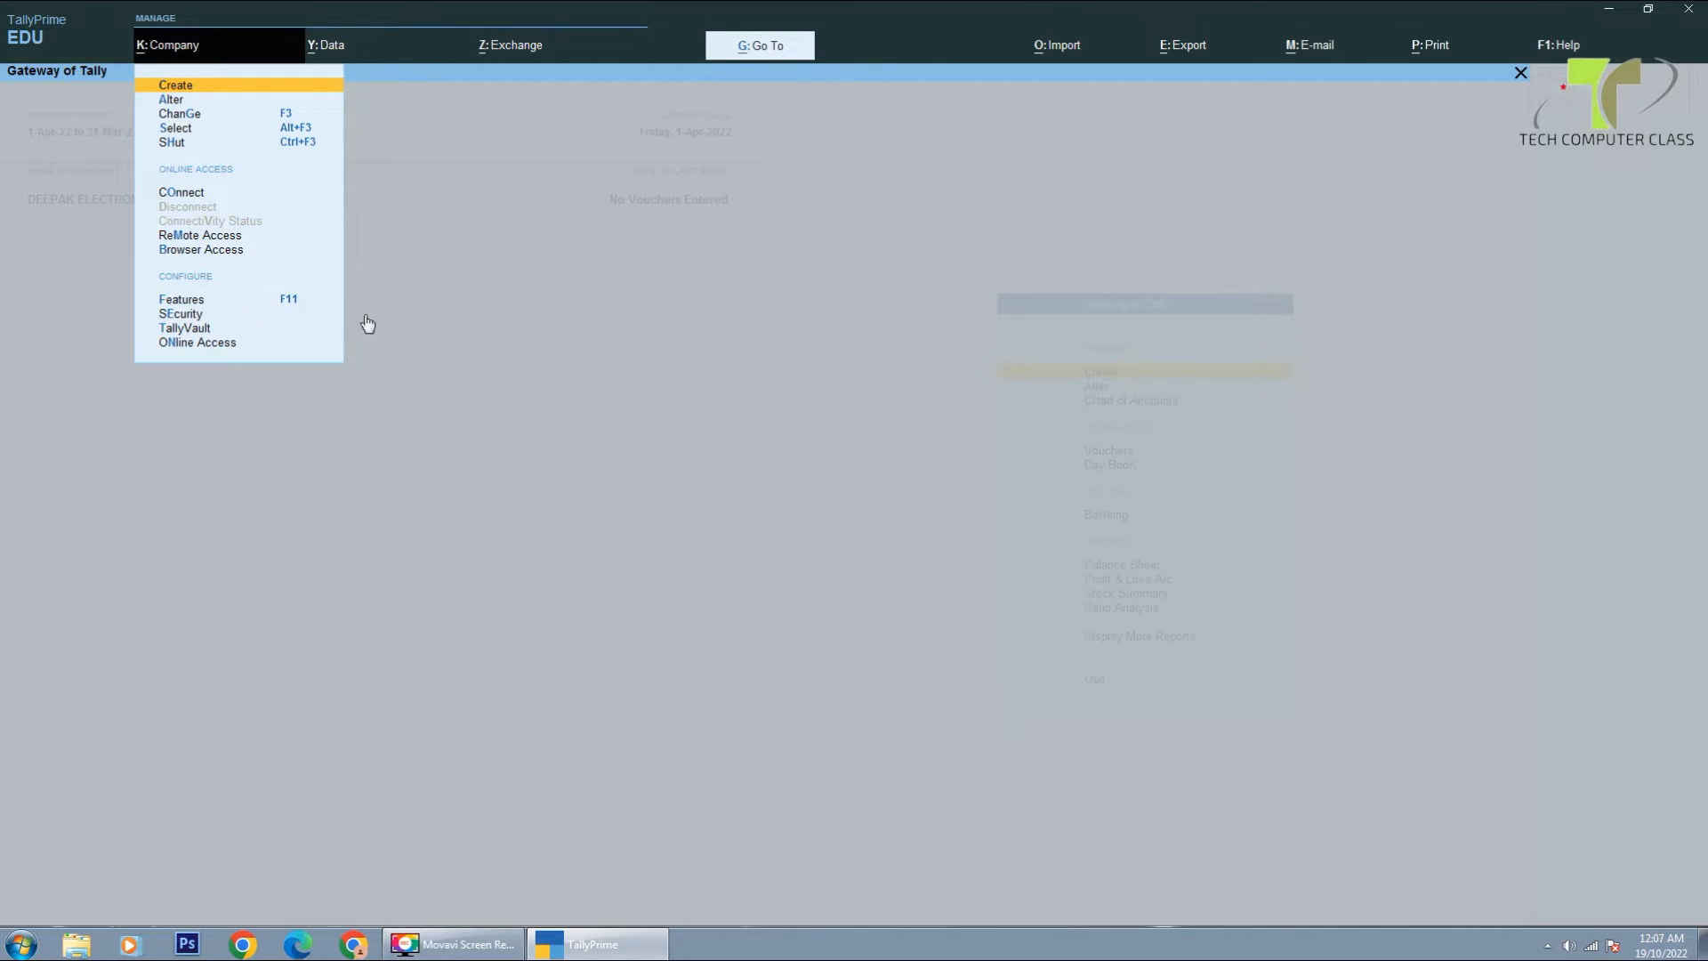
{"action": "left_click", "coordinate": [589, 397]}
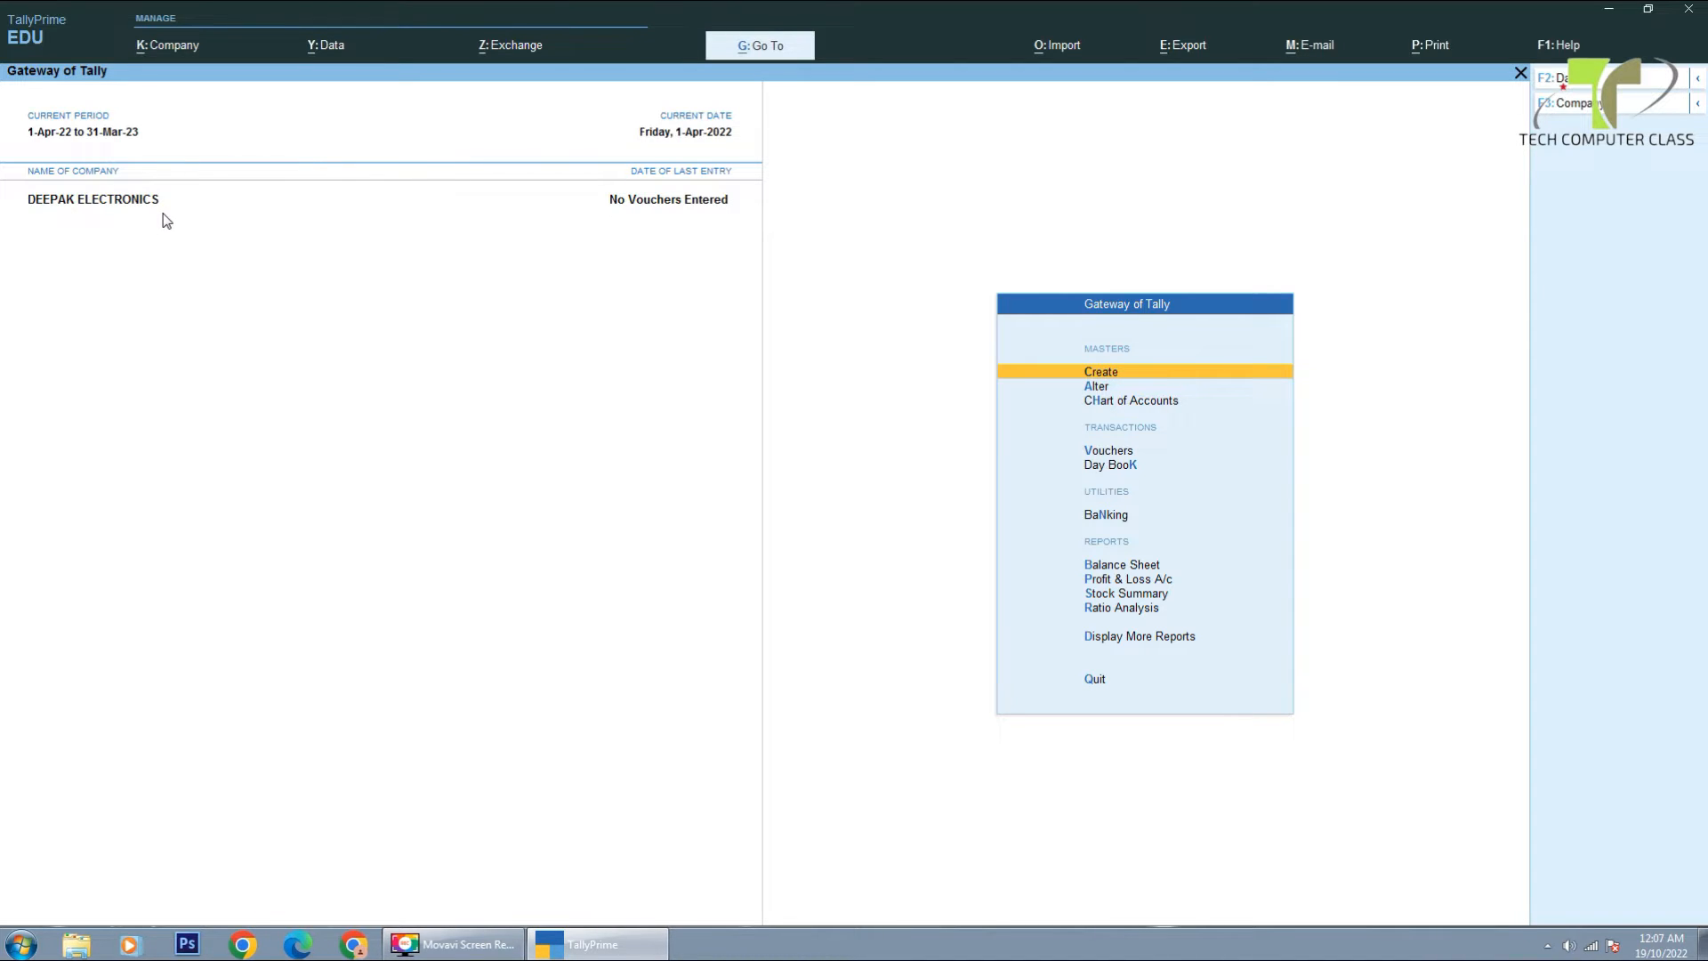
- Alter the company DEEPAK ELECTRONICS by adding INDIA as the second address line, and save the alteration
{"action": "left_click", "coordinate": [165, 47]}
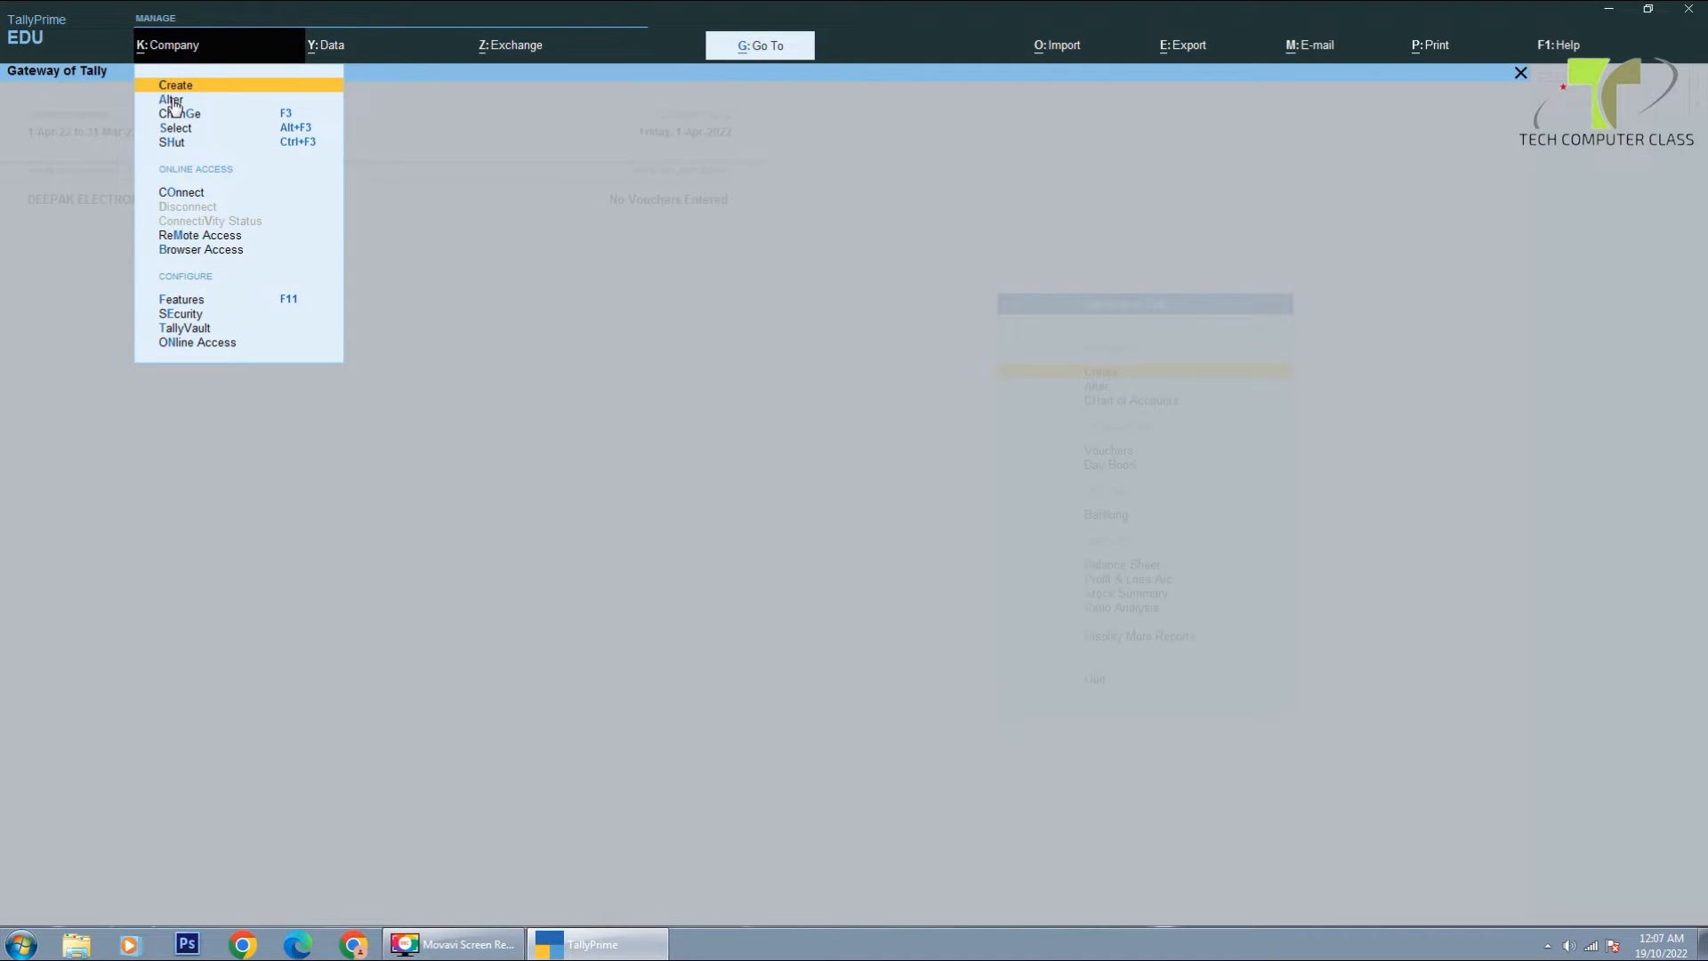
{"action": "left_click", "coordinate": [173, 101]}
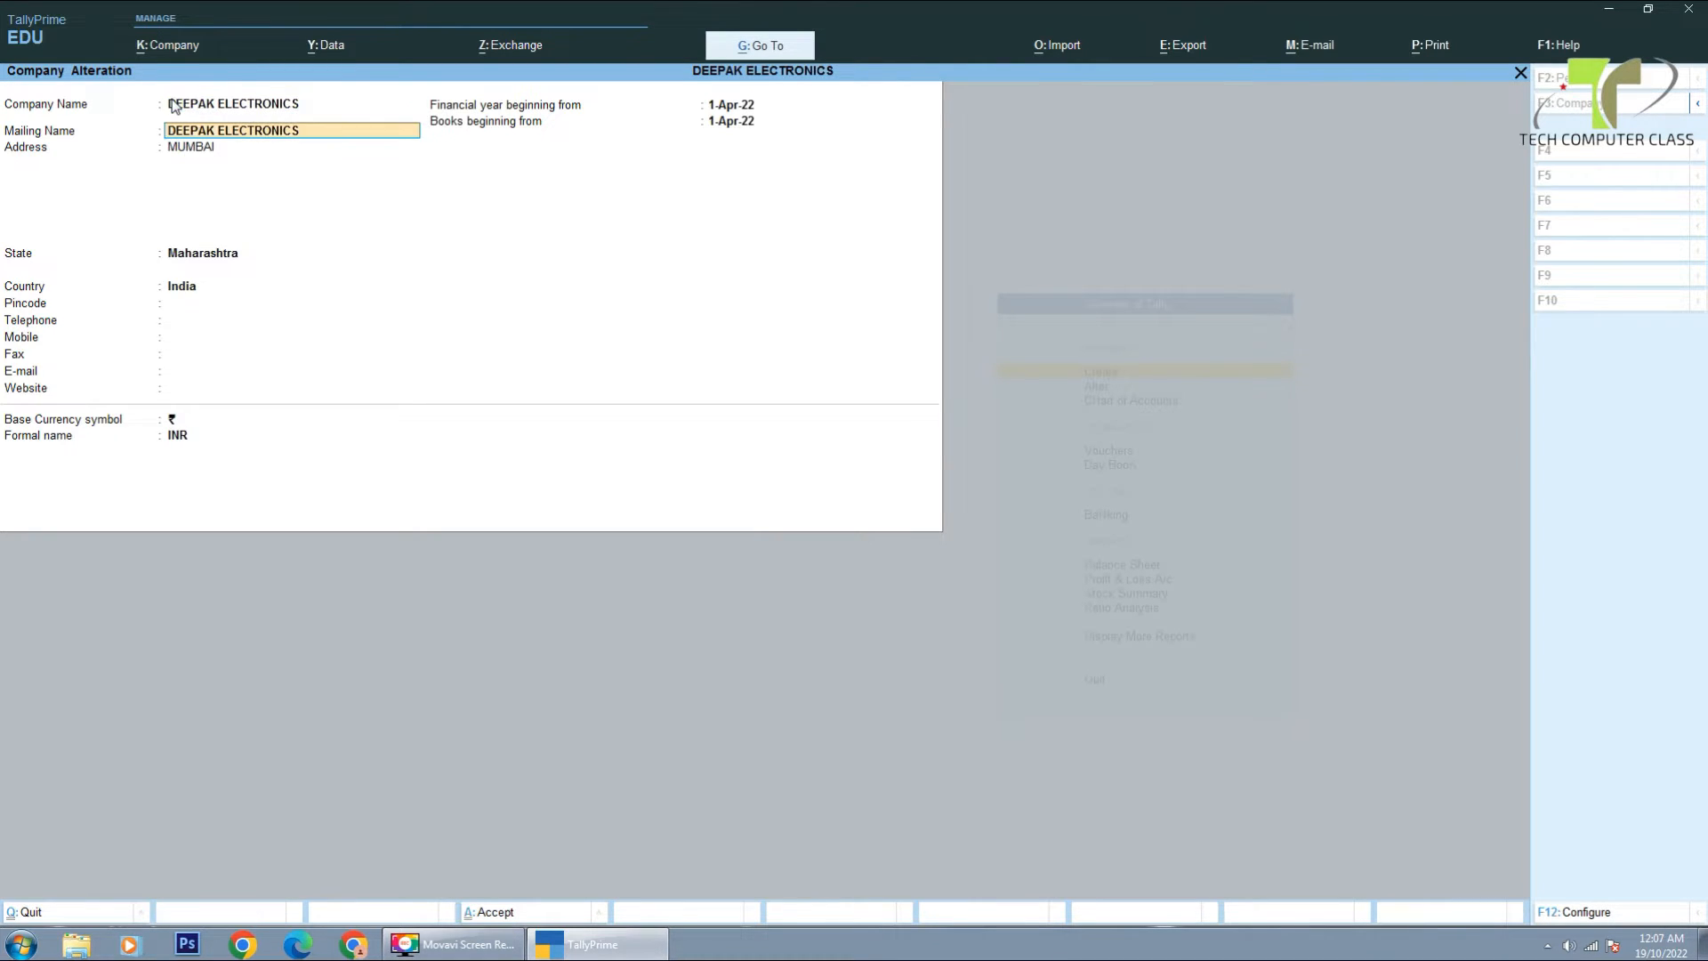
{"action": "key", "text": "Return"}
{"action": "key", "text": "Return"}
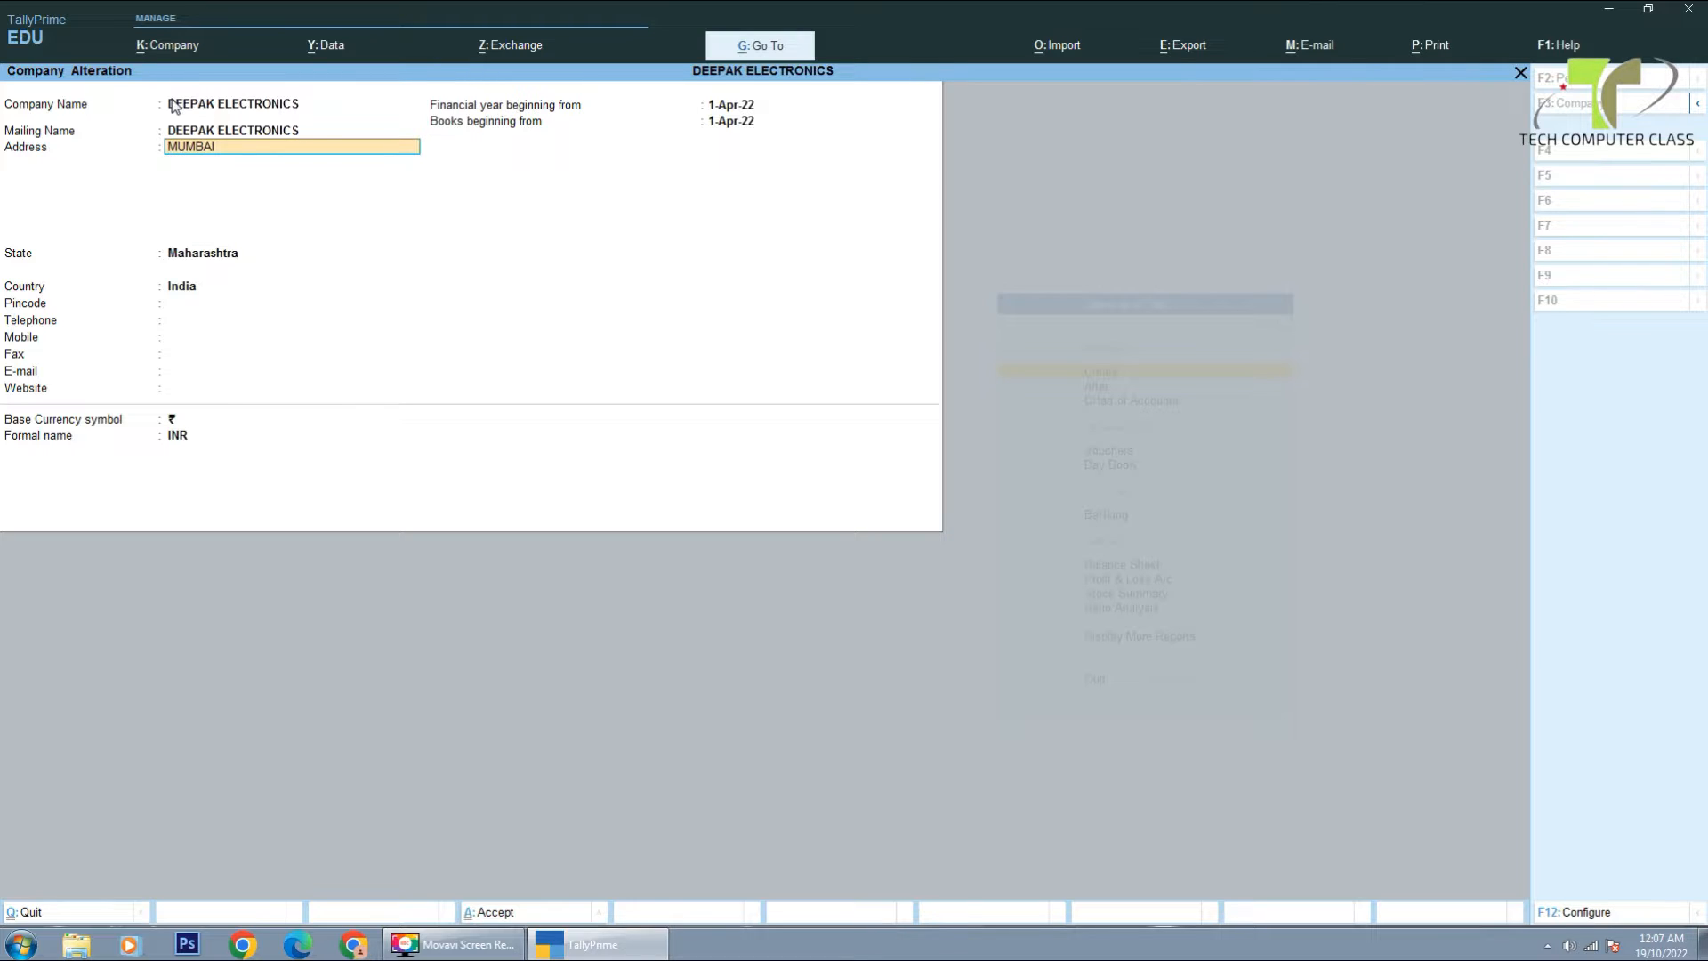
{"action": "key", "text": "Return"}
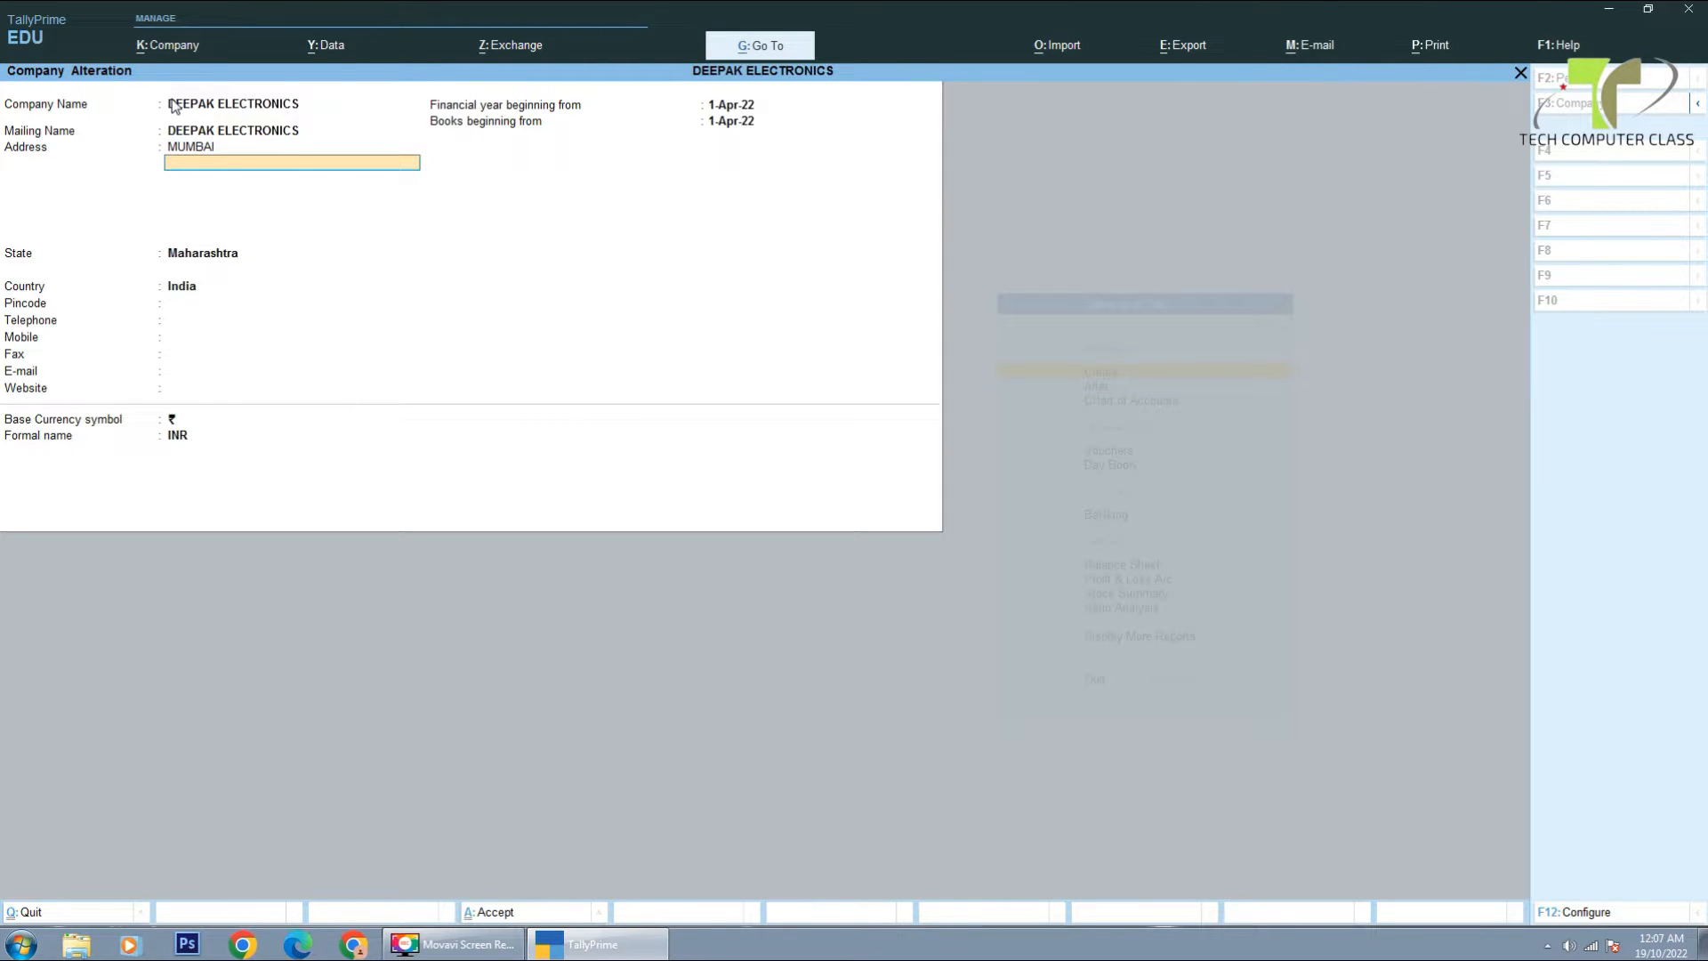
{"action": "type", "text": "INDIA"}
{"action": "key", "text": "BackSpace"}
{"action": "key", "text": "BackSpace"}
{"action": "key", "text": "BackSpace"}
{"action": "key", "text": "BackSpace"}
{"action": "key", "text": "BackSpace"}
{"action": "type", "text": "INDIA"}
{"action": "key", "text": "Return"}
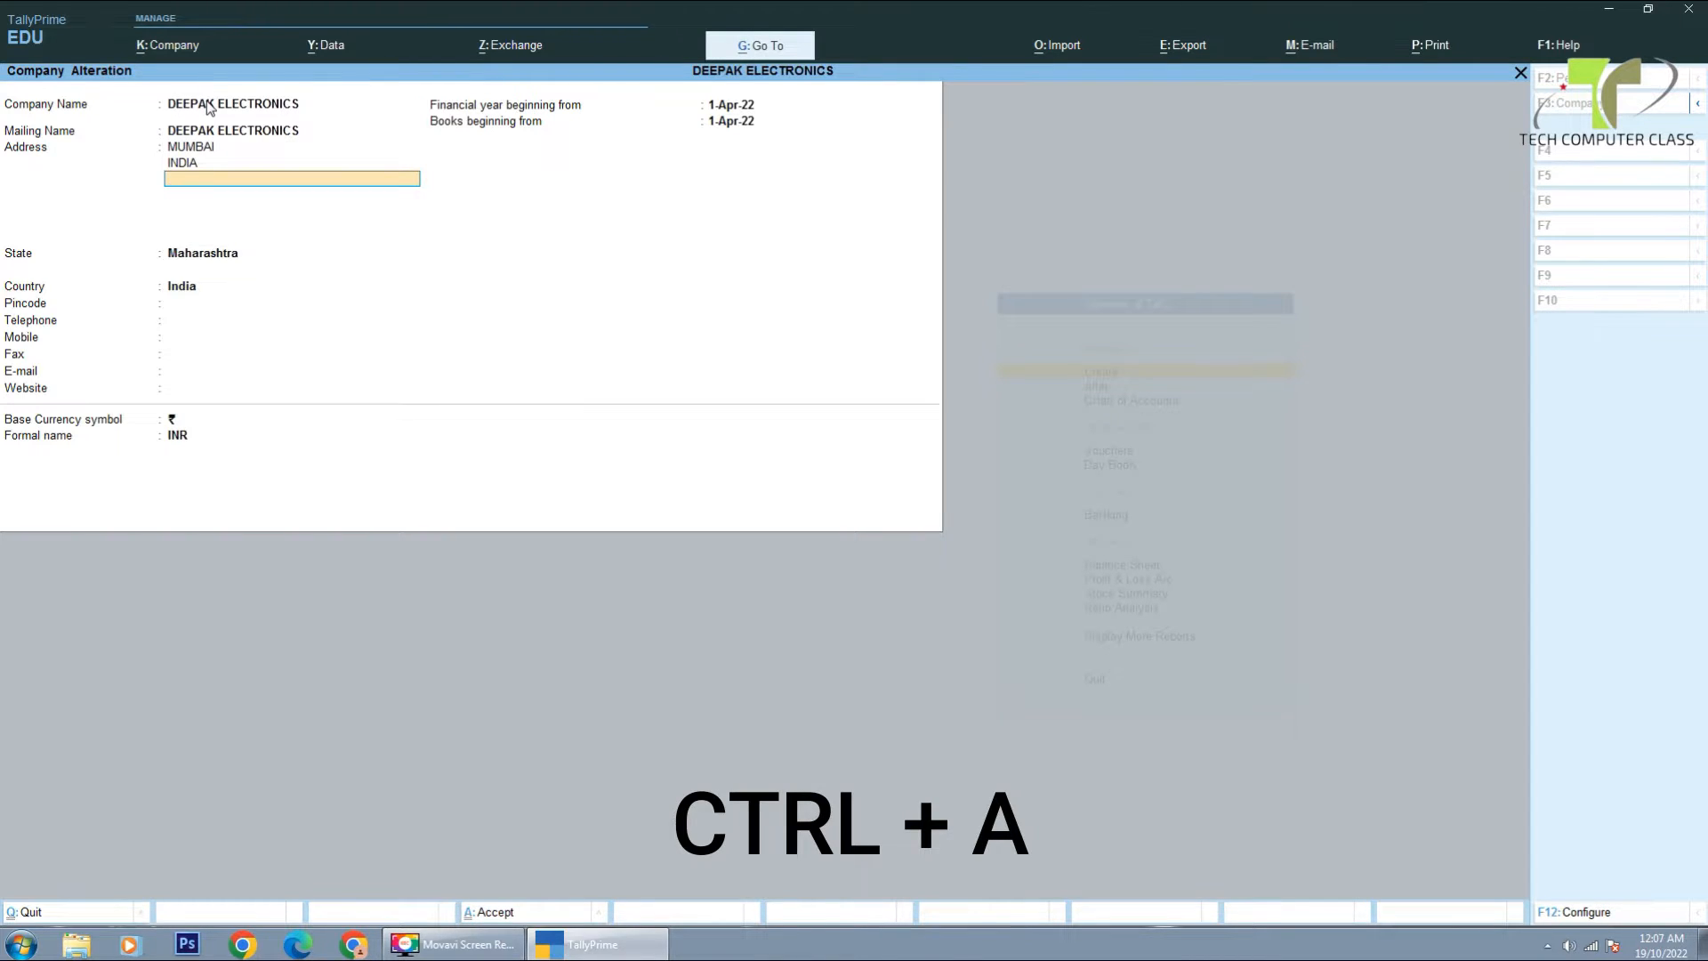
{"action": "key", "text": "ctrl"}
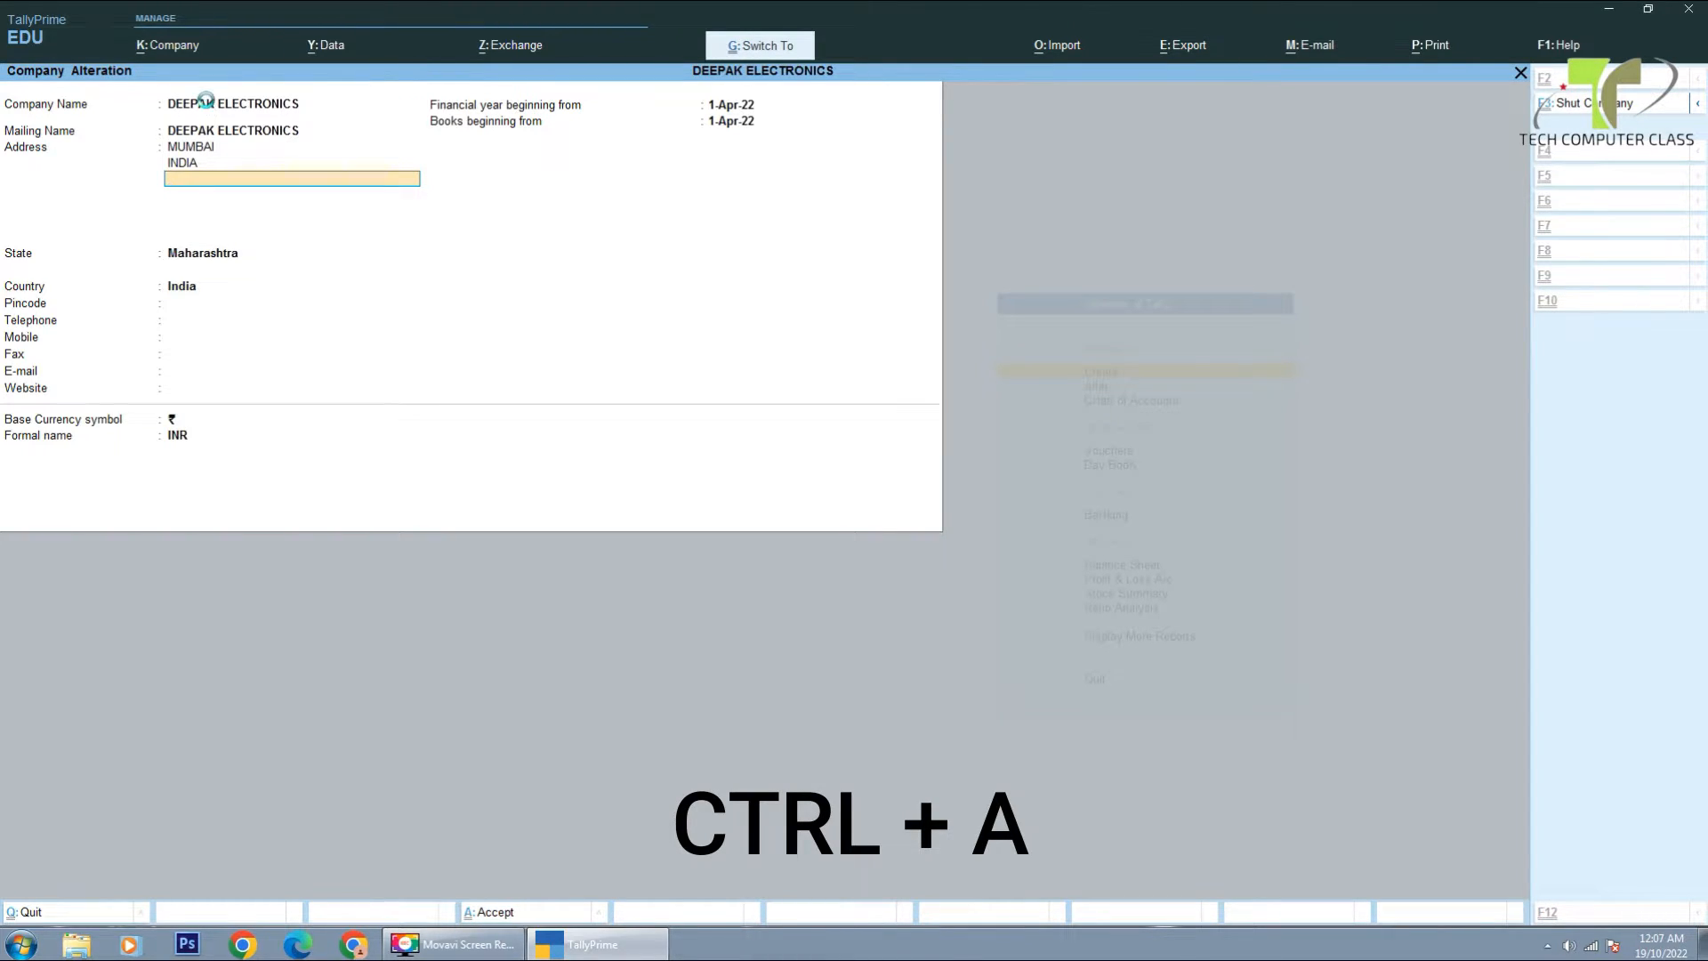
{"action": "key", "text": "ctrl+a"}
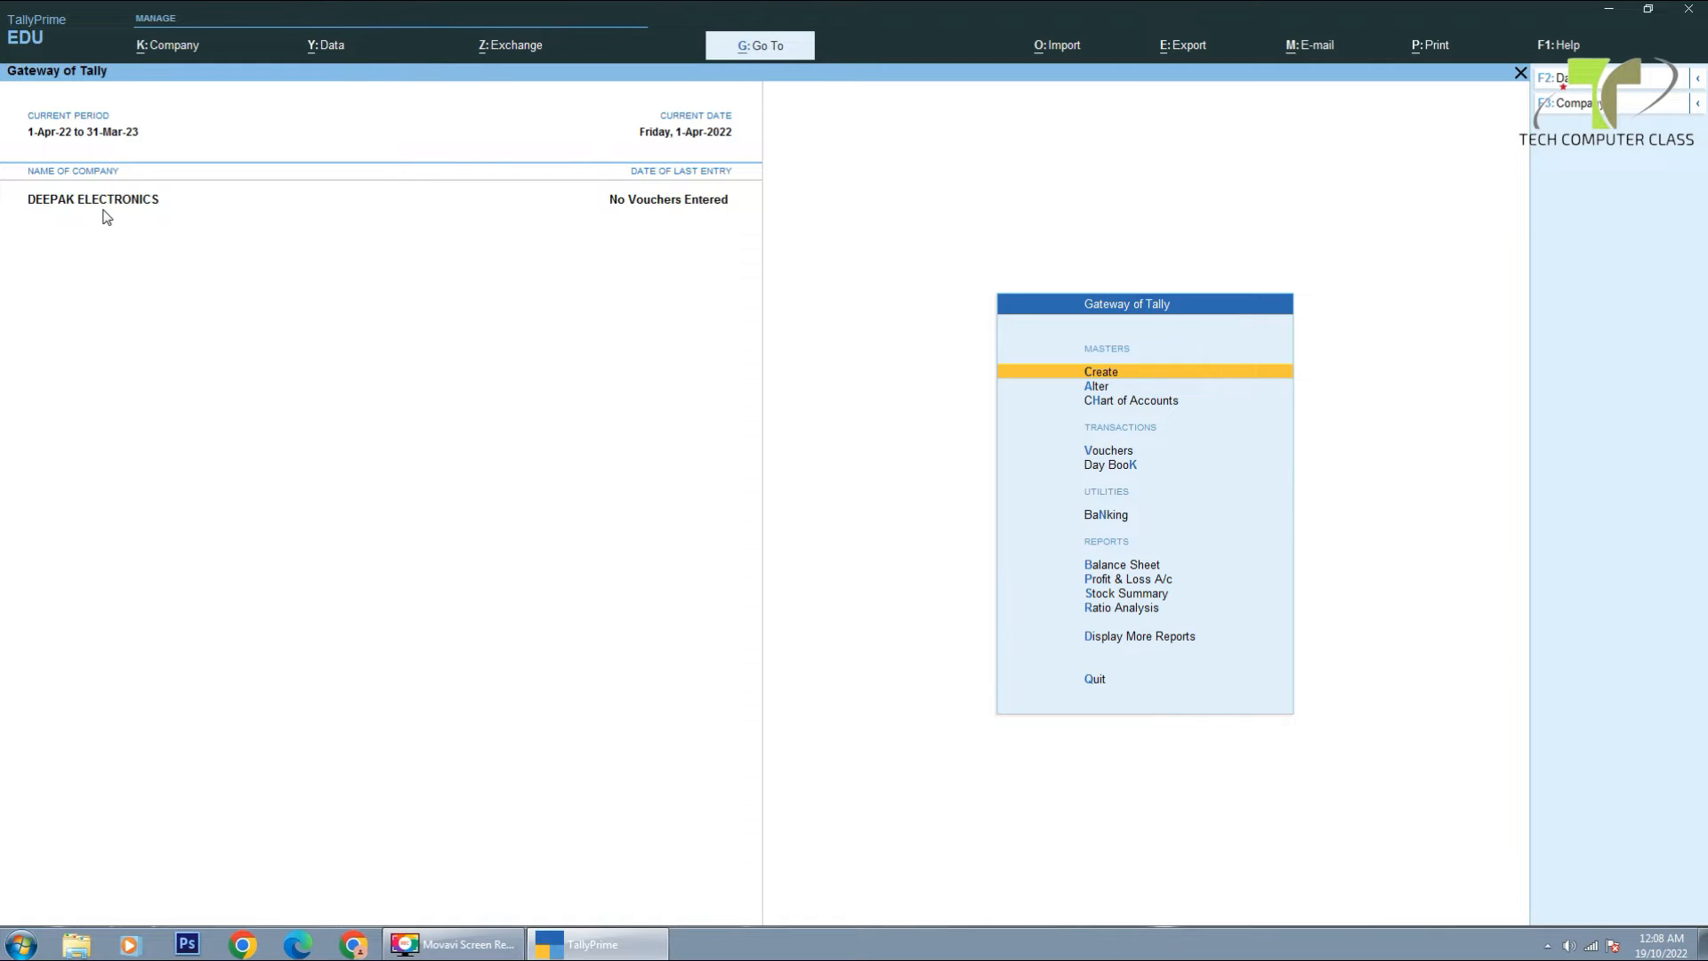
- Choose DEEPAK ELECTRONICS in the Change Company list, and repeat the same selection once more
{"action": "left_click", "coordinate": [158, 52]}
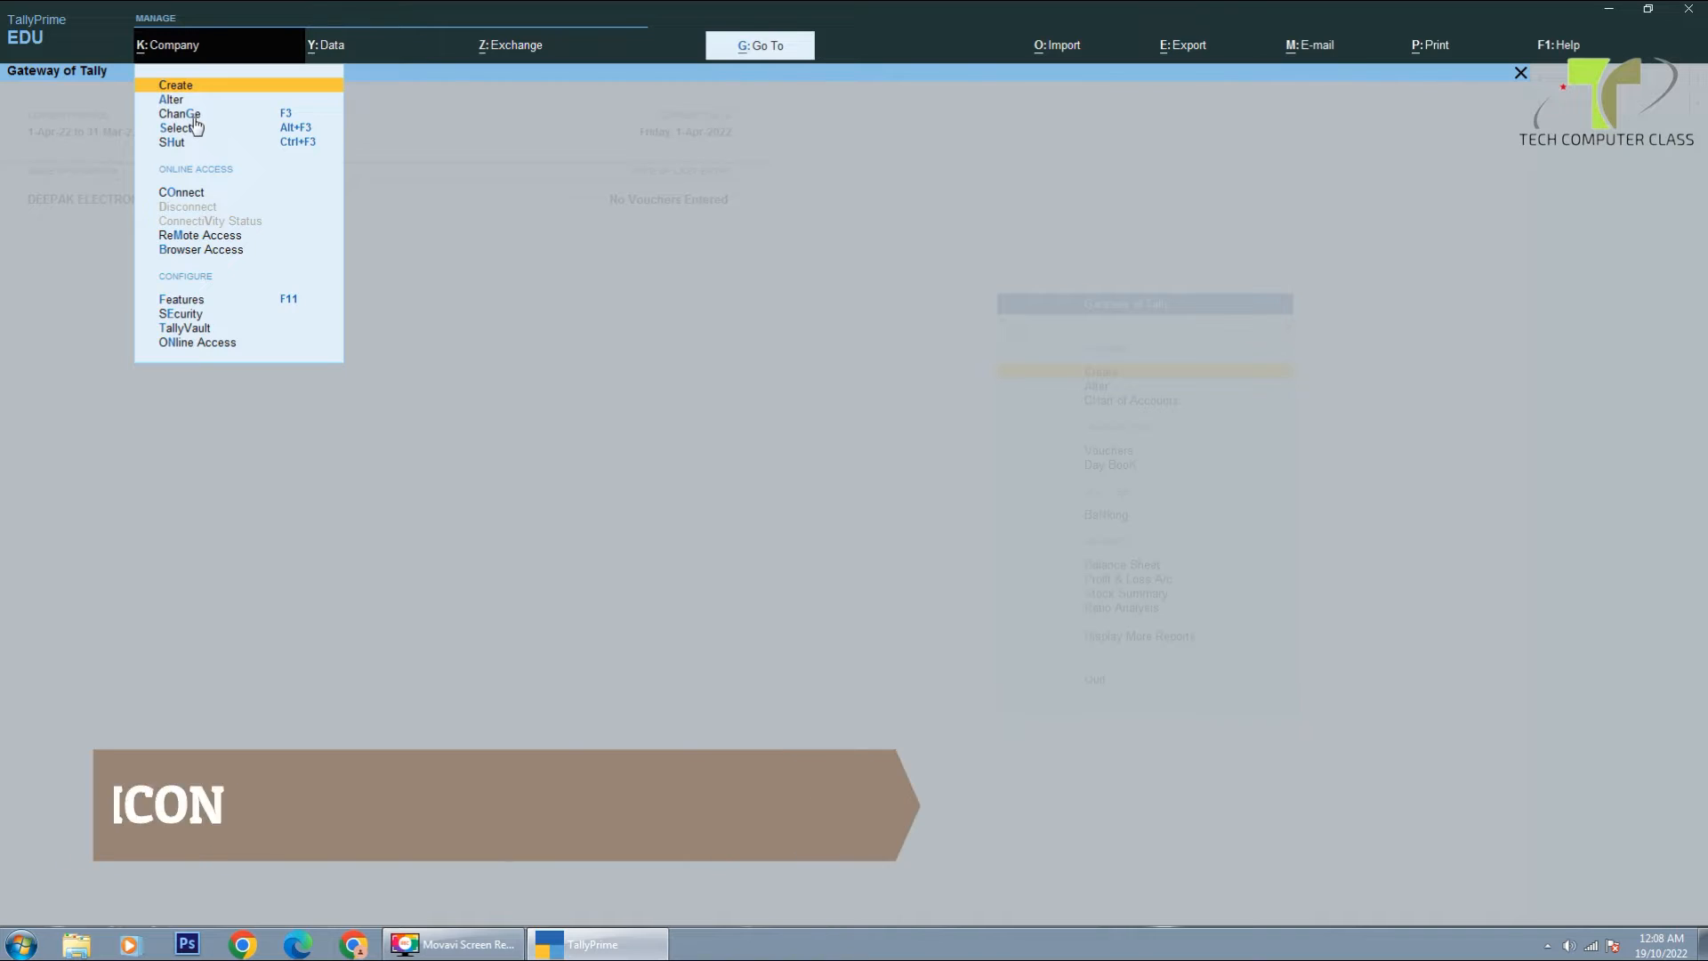
{"action": "left_click", "coordinate": [194, 117]}
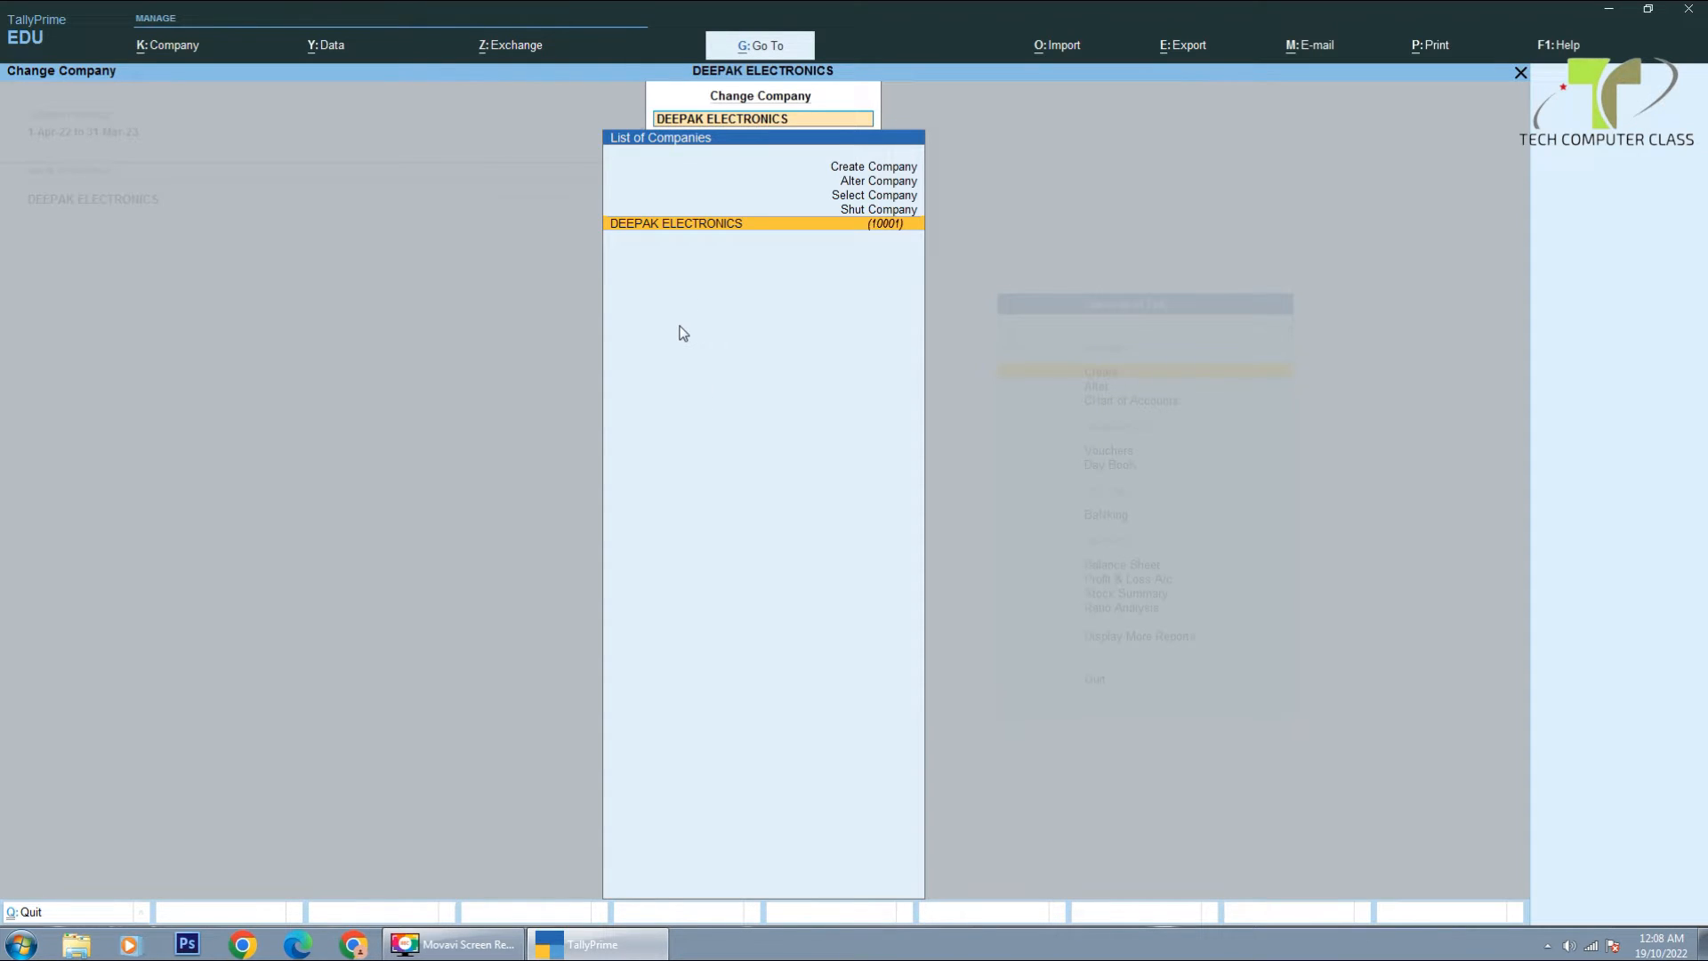
{"action": "key", "text": "Return"}
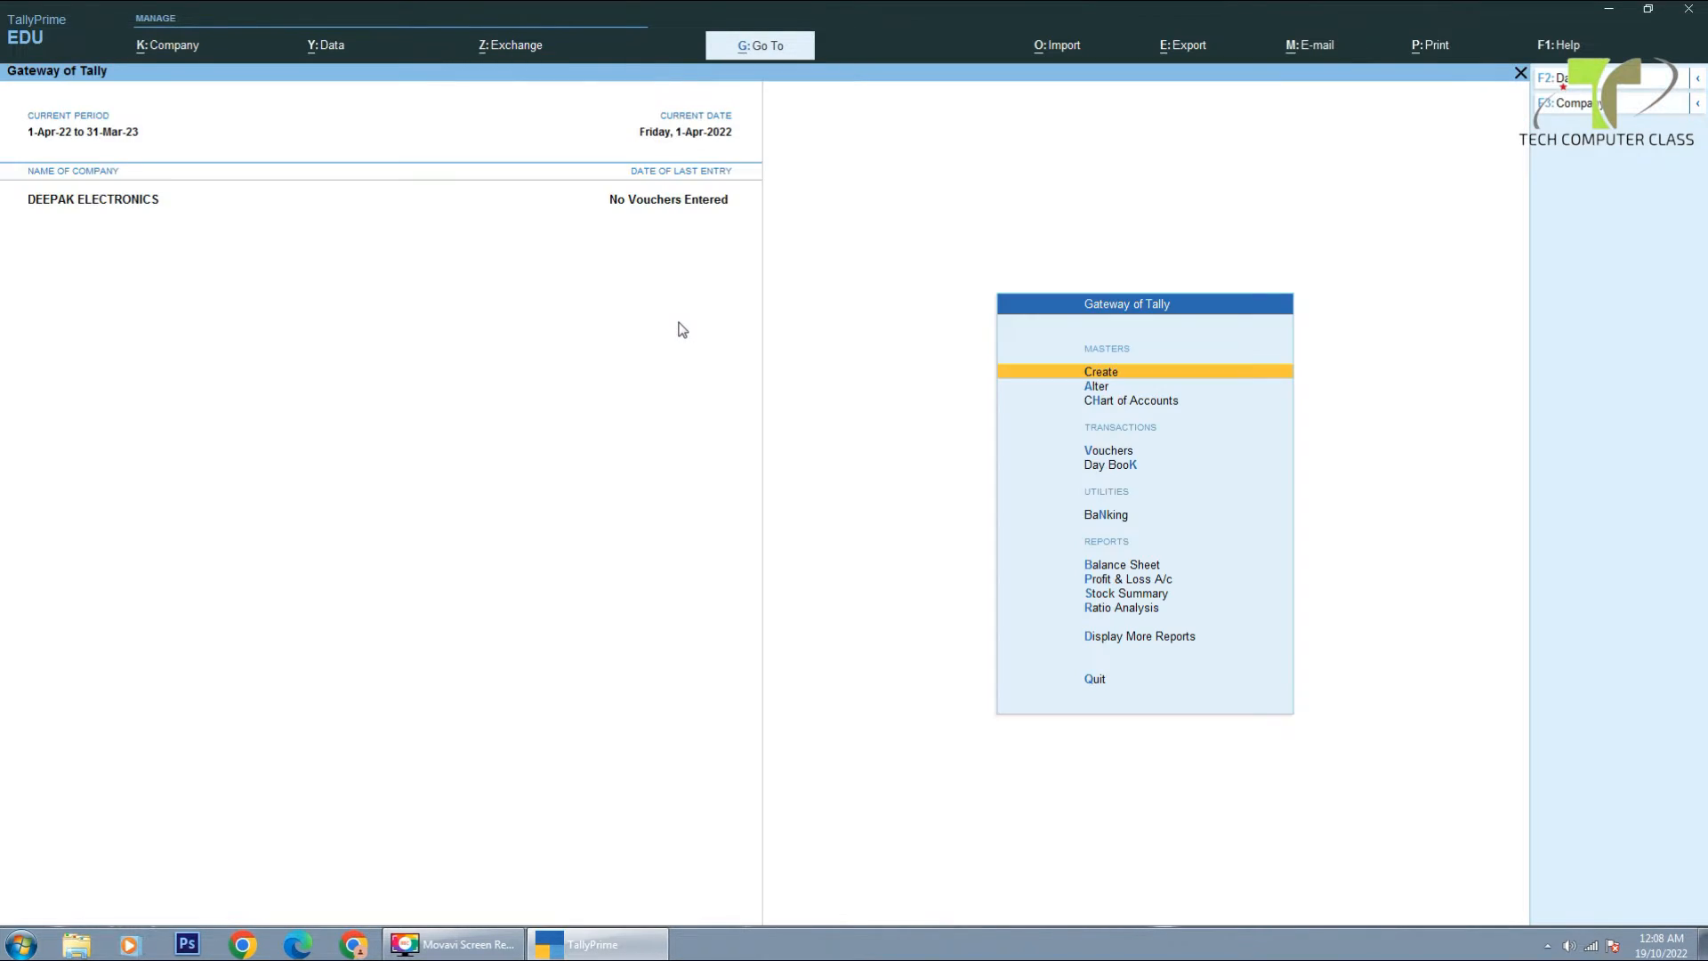
{"action": "left_click", "coordinate": [183, 49]}
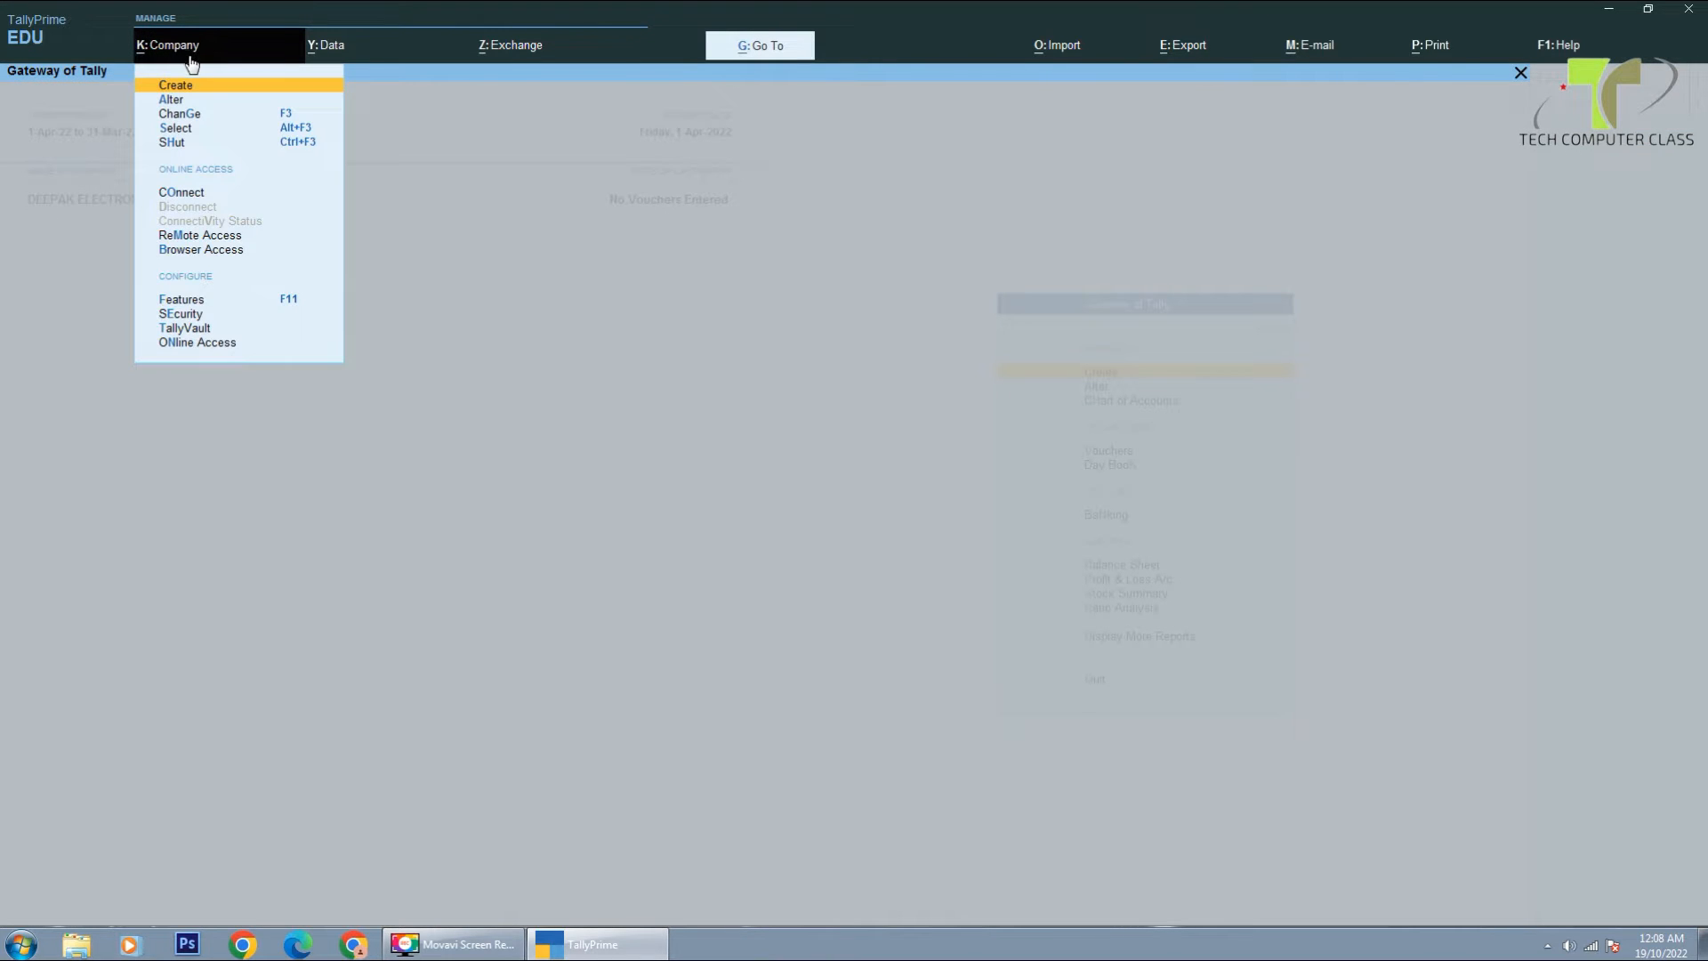
{"action": "left_click", "coordinate": [694, 380]}
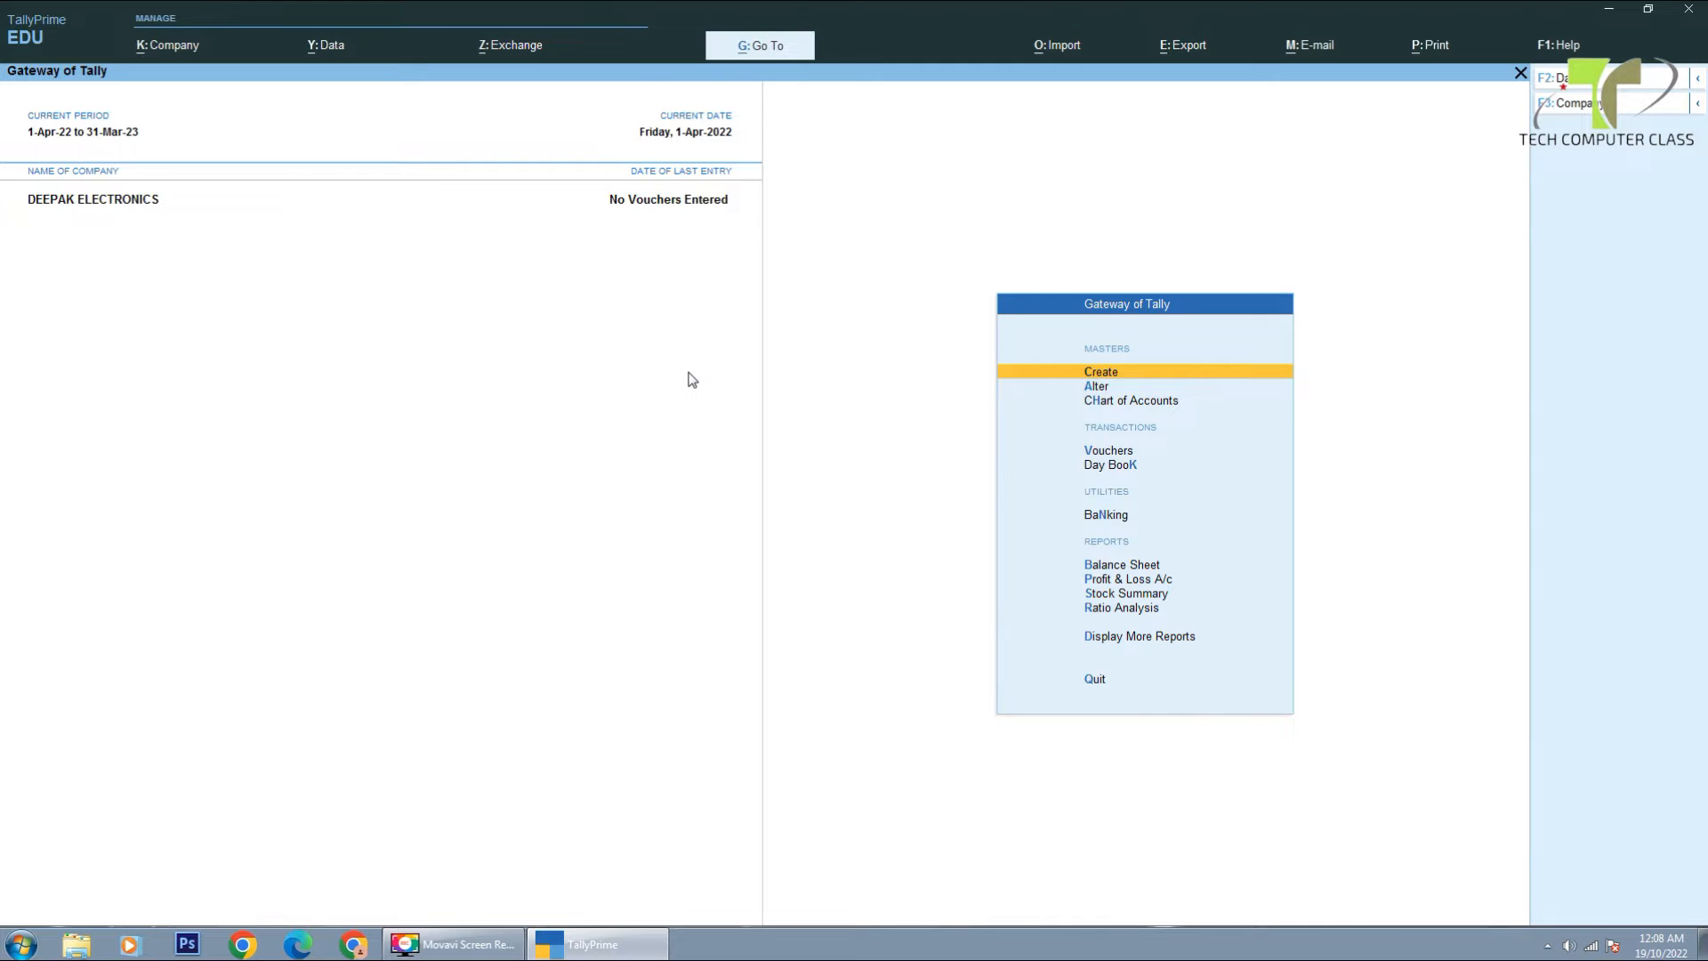
{"action": "key", "text": "F3"}
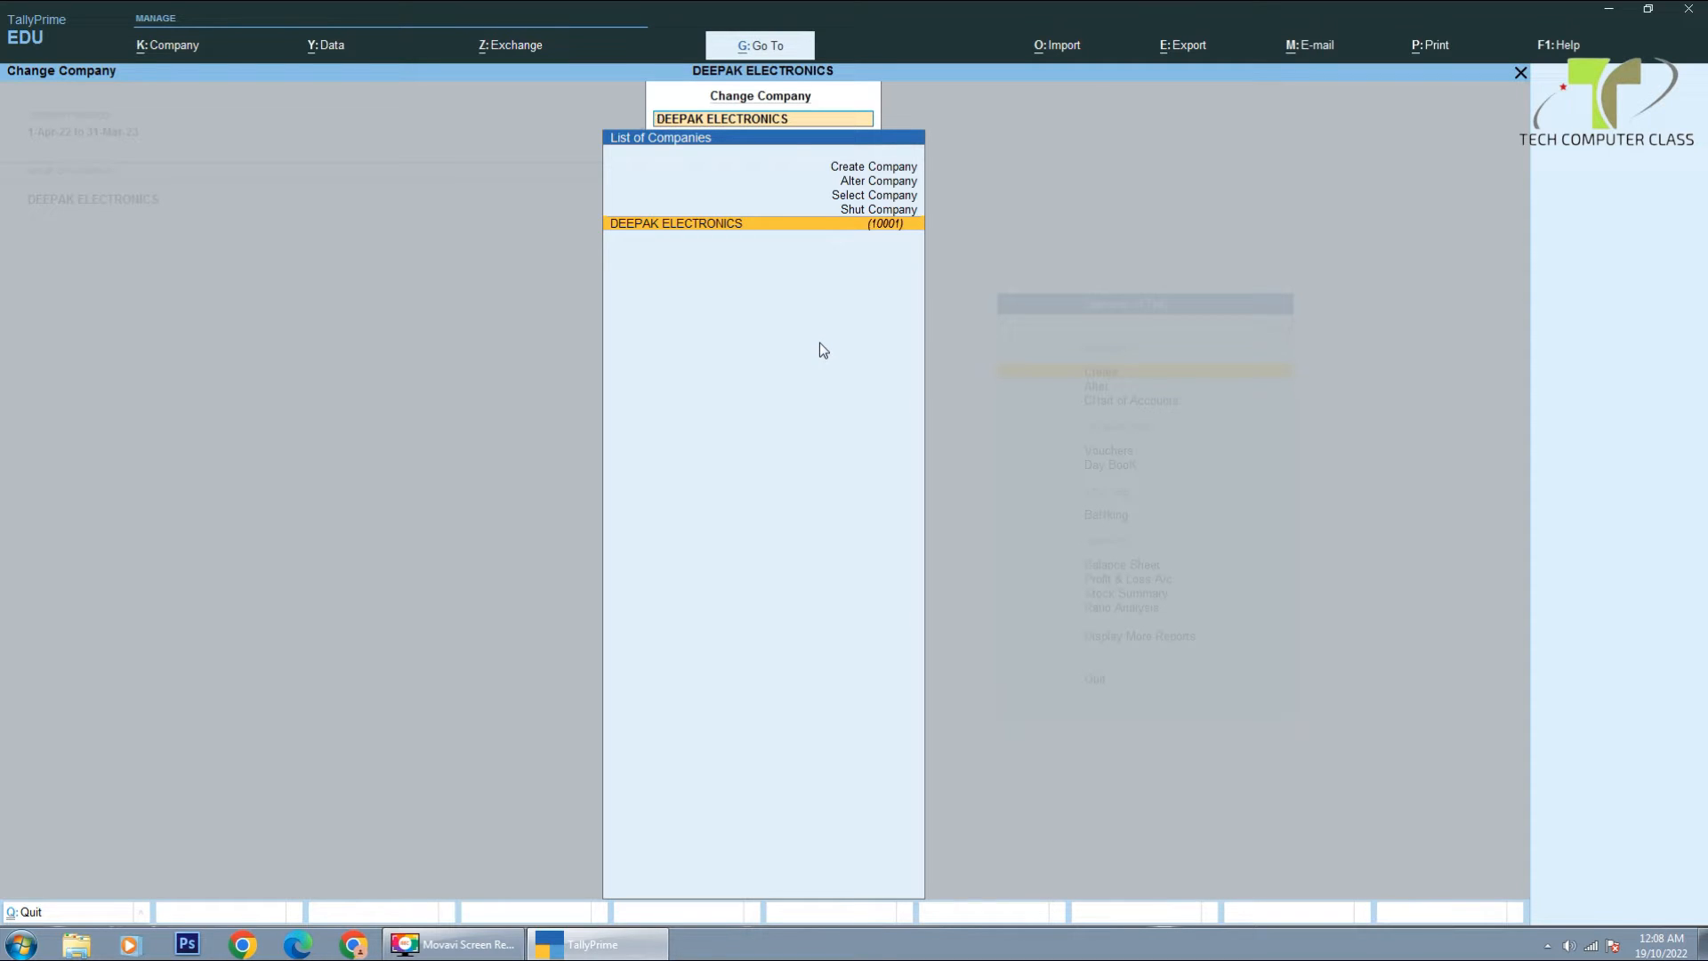
{"action": "key", "text": "Return"}
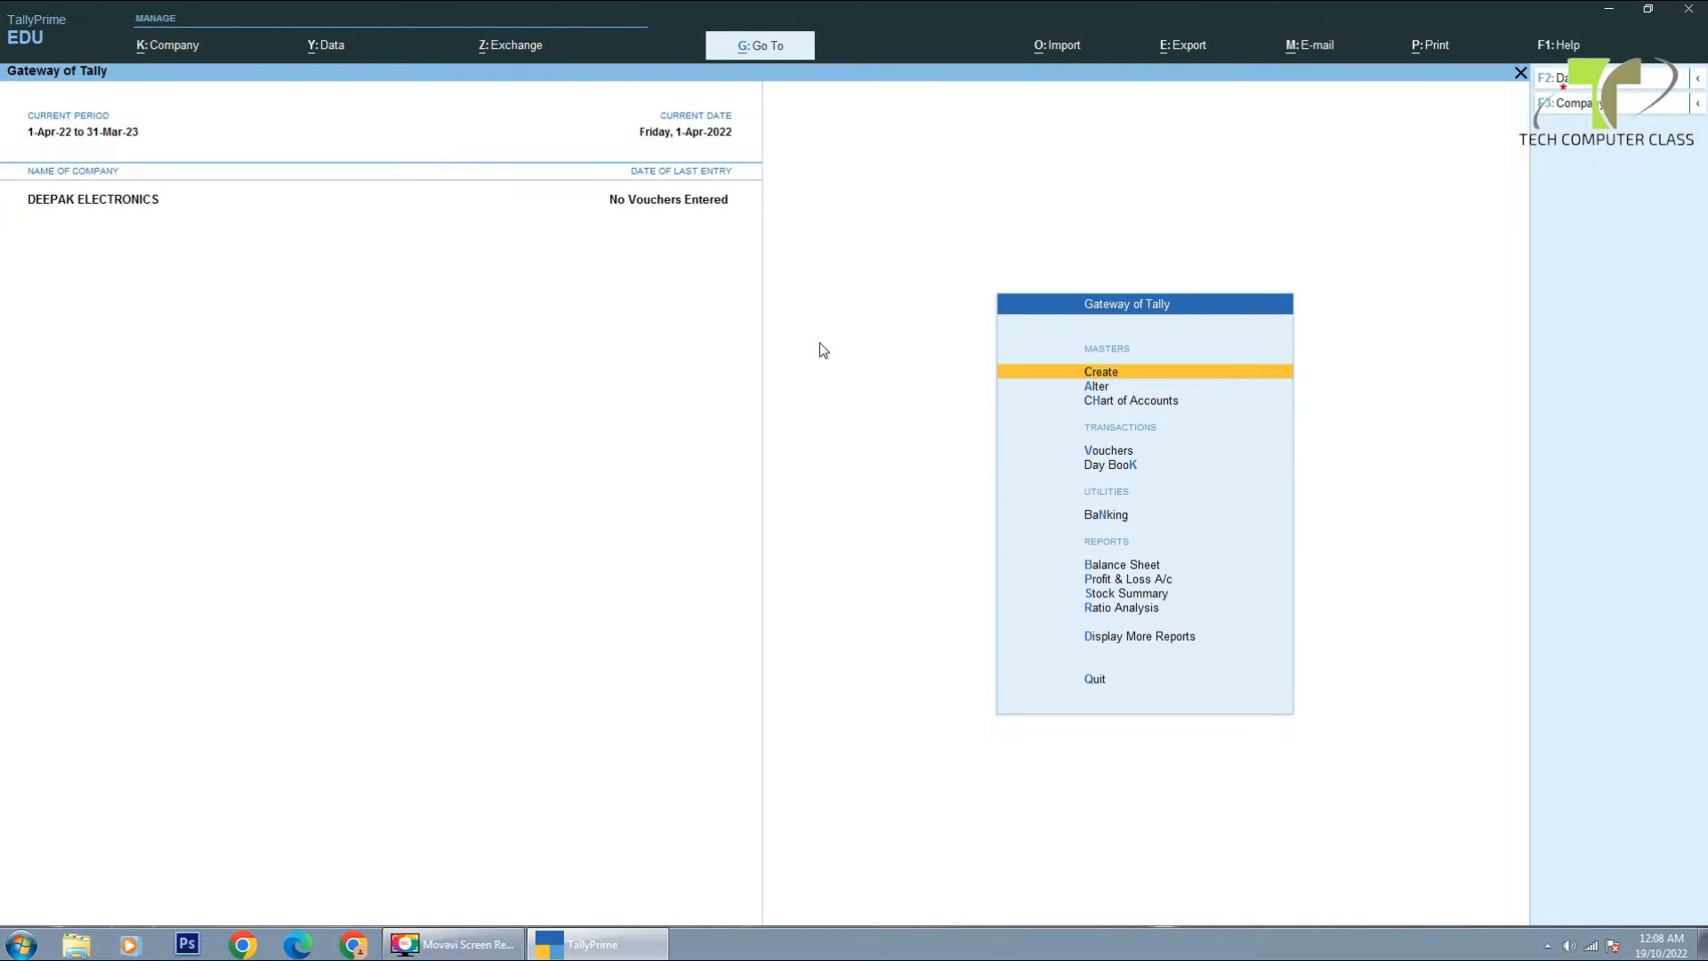
- Shut the company DEEPAK ELECTRONICS and load the Demo company instead
{"action": "key", "text": "ctrl"}
{"action": "key", "text": "ctrl+F3"}
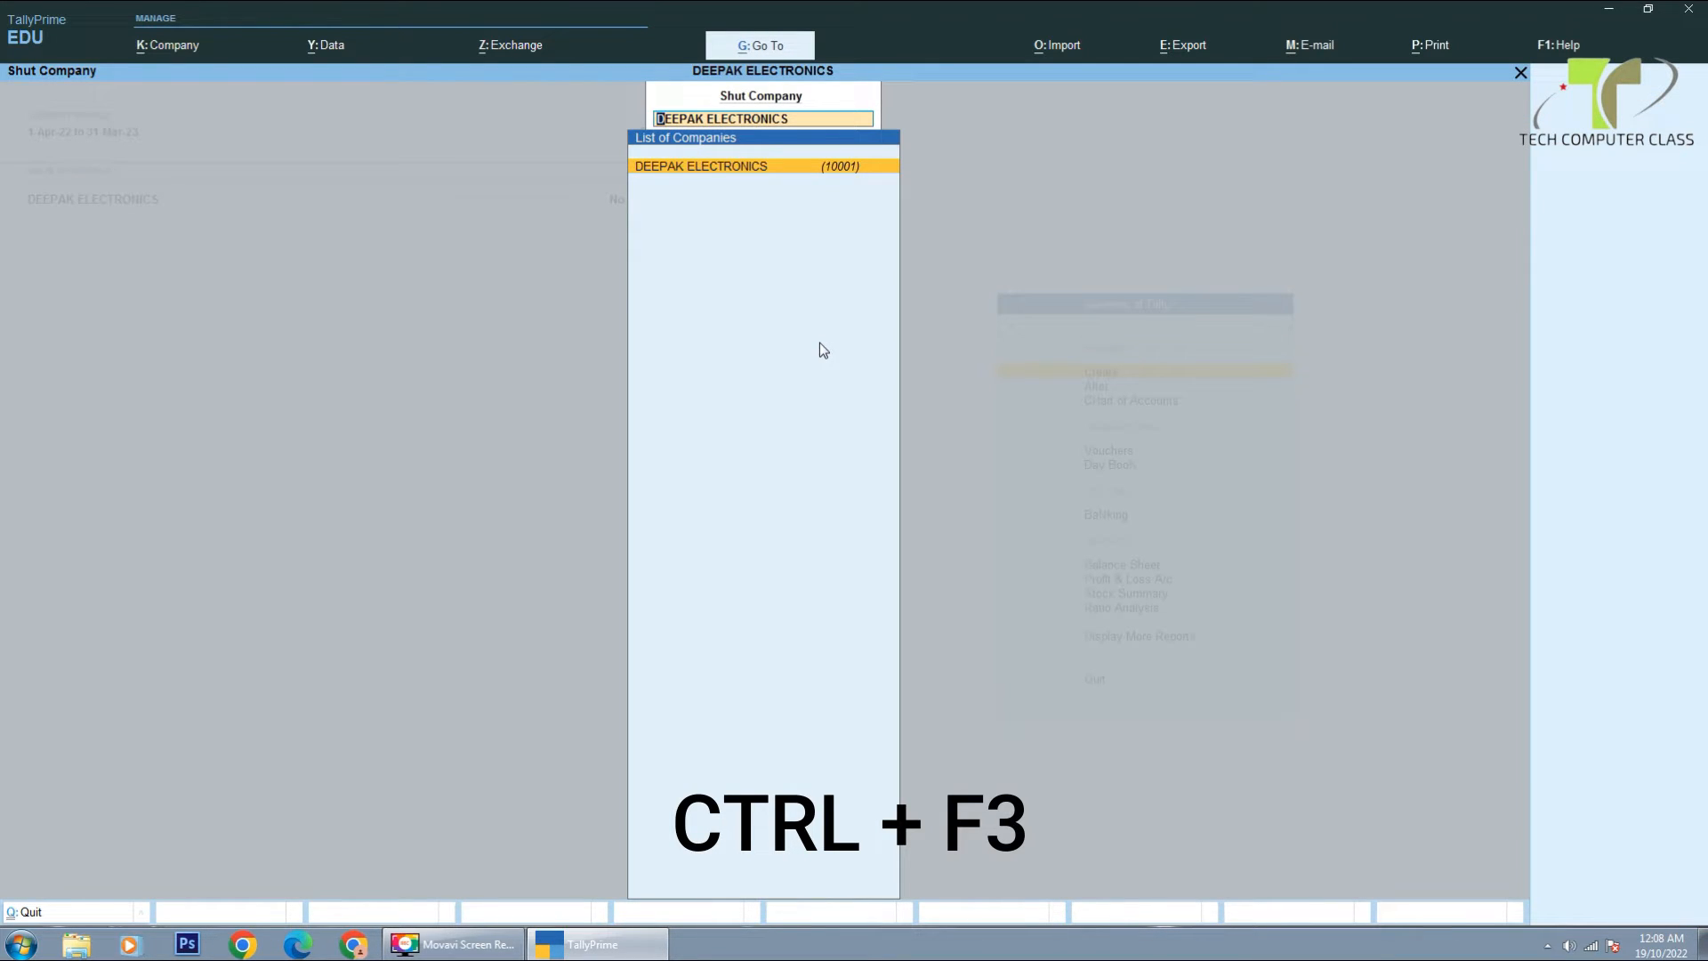
{"action": "key", "text": "Return"}
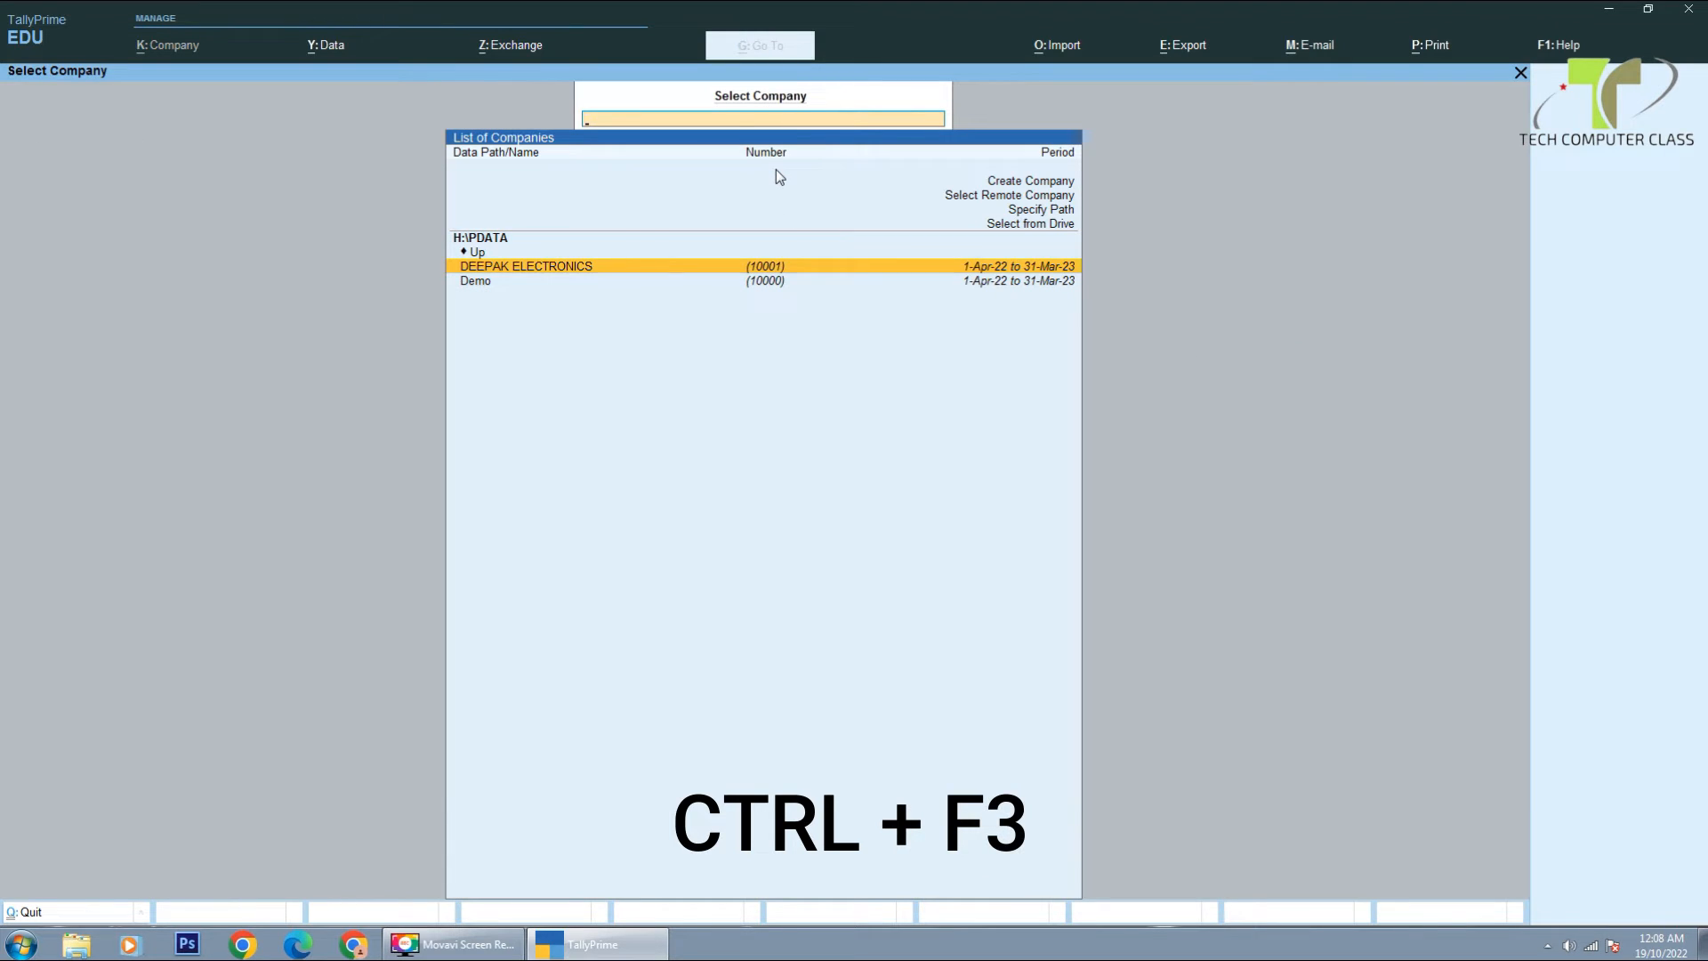
{"action": "key", "text": "Down"}
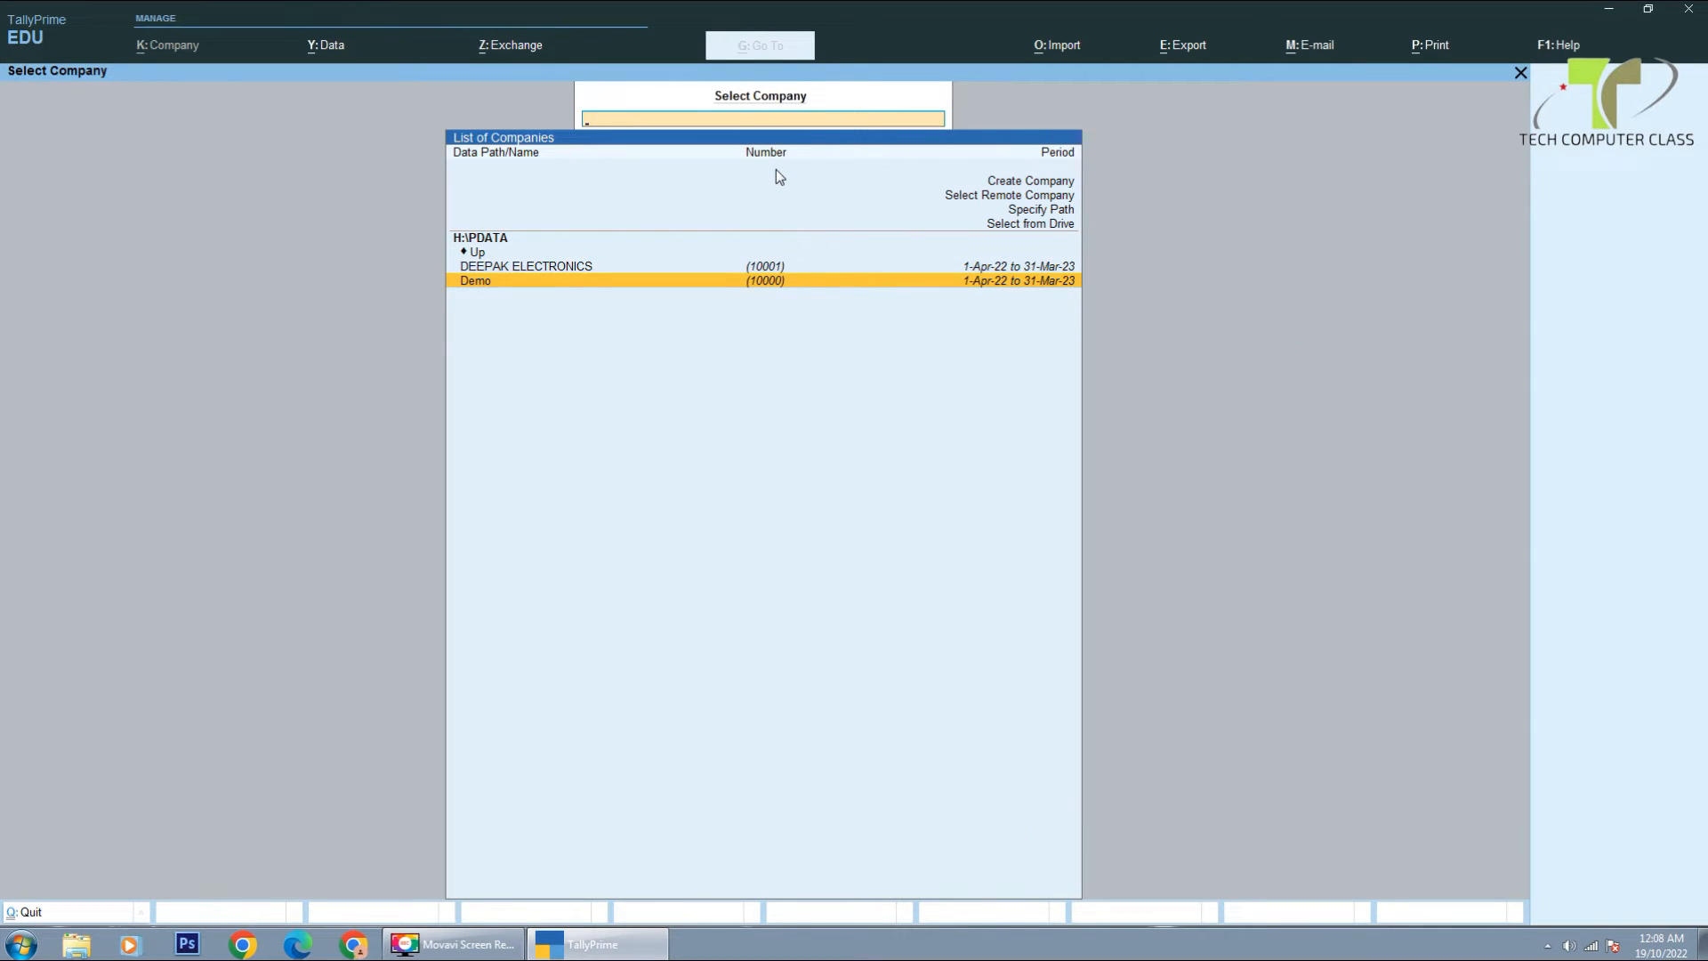
{"action": "key", "text": "Return"}
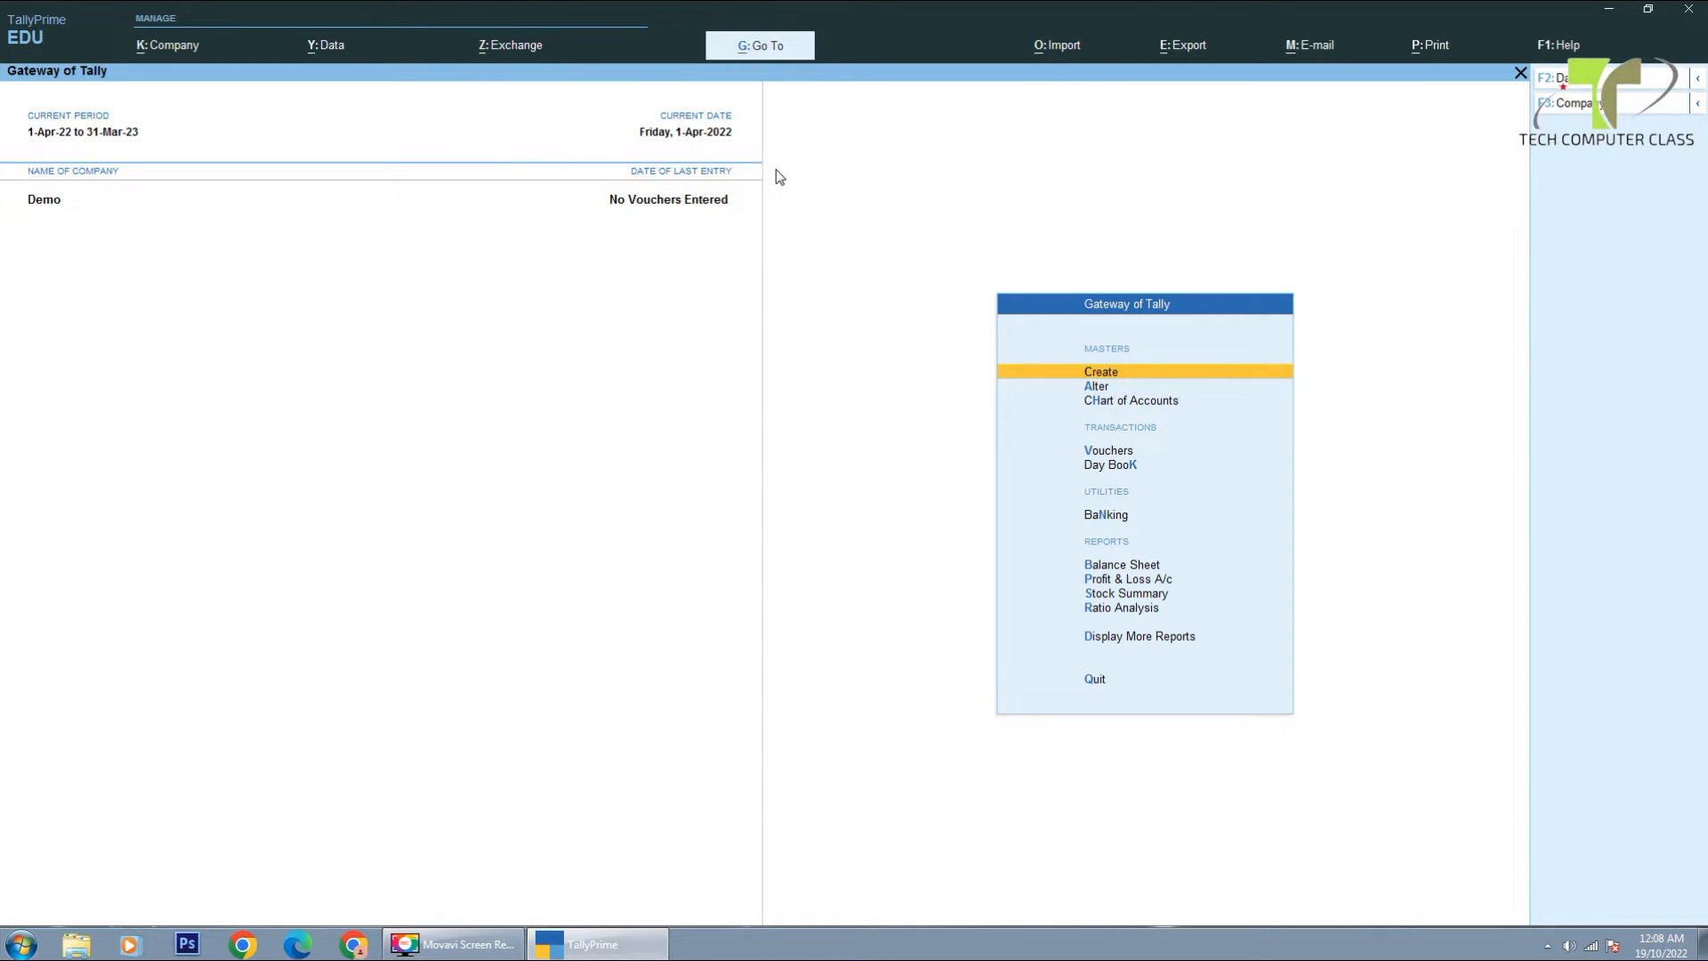
- Select DEEPAK ELECTRONICS from the data folder's company list to load it alongside Demo
{"action": "key", "text": "F3"}
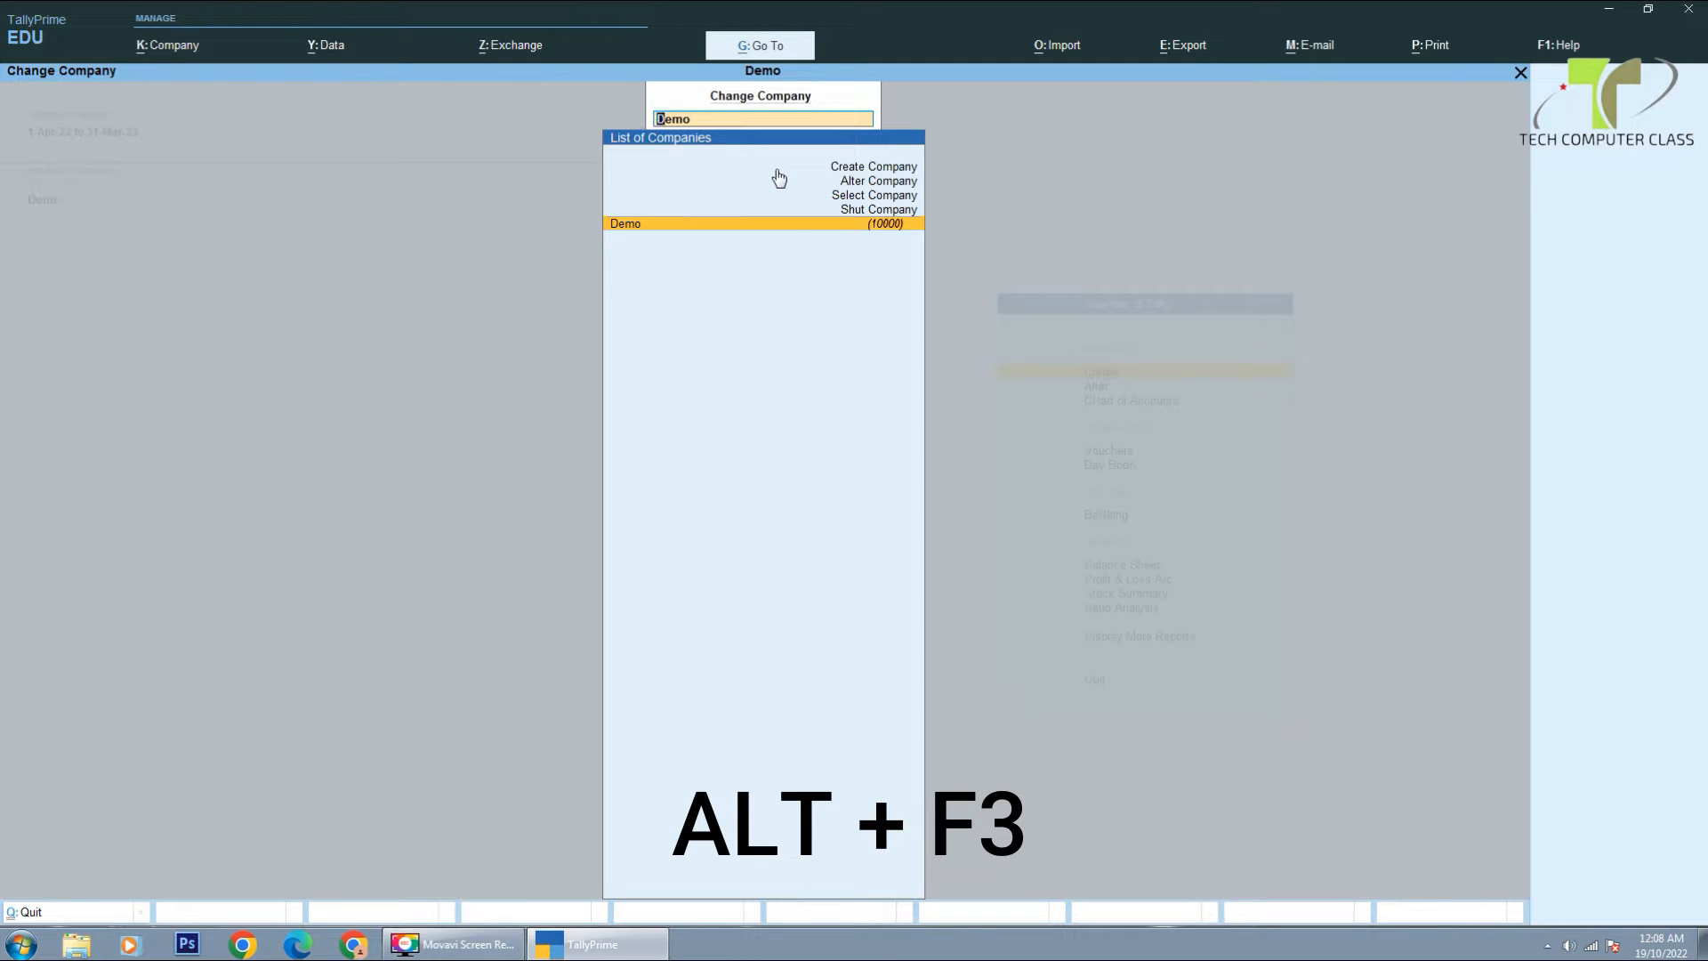
{"action": "key", "text": "alt+F3"}
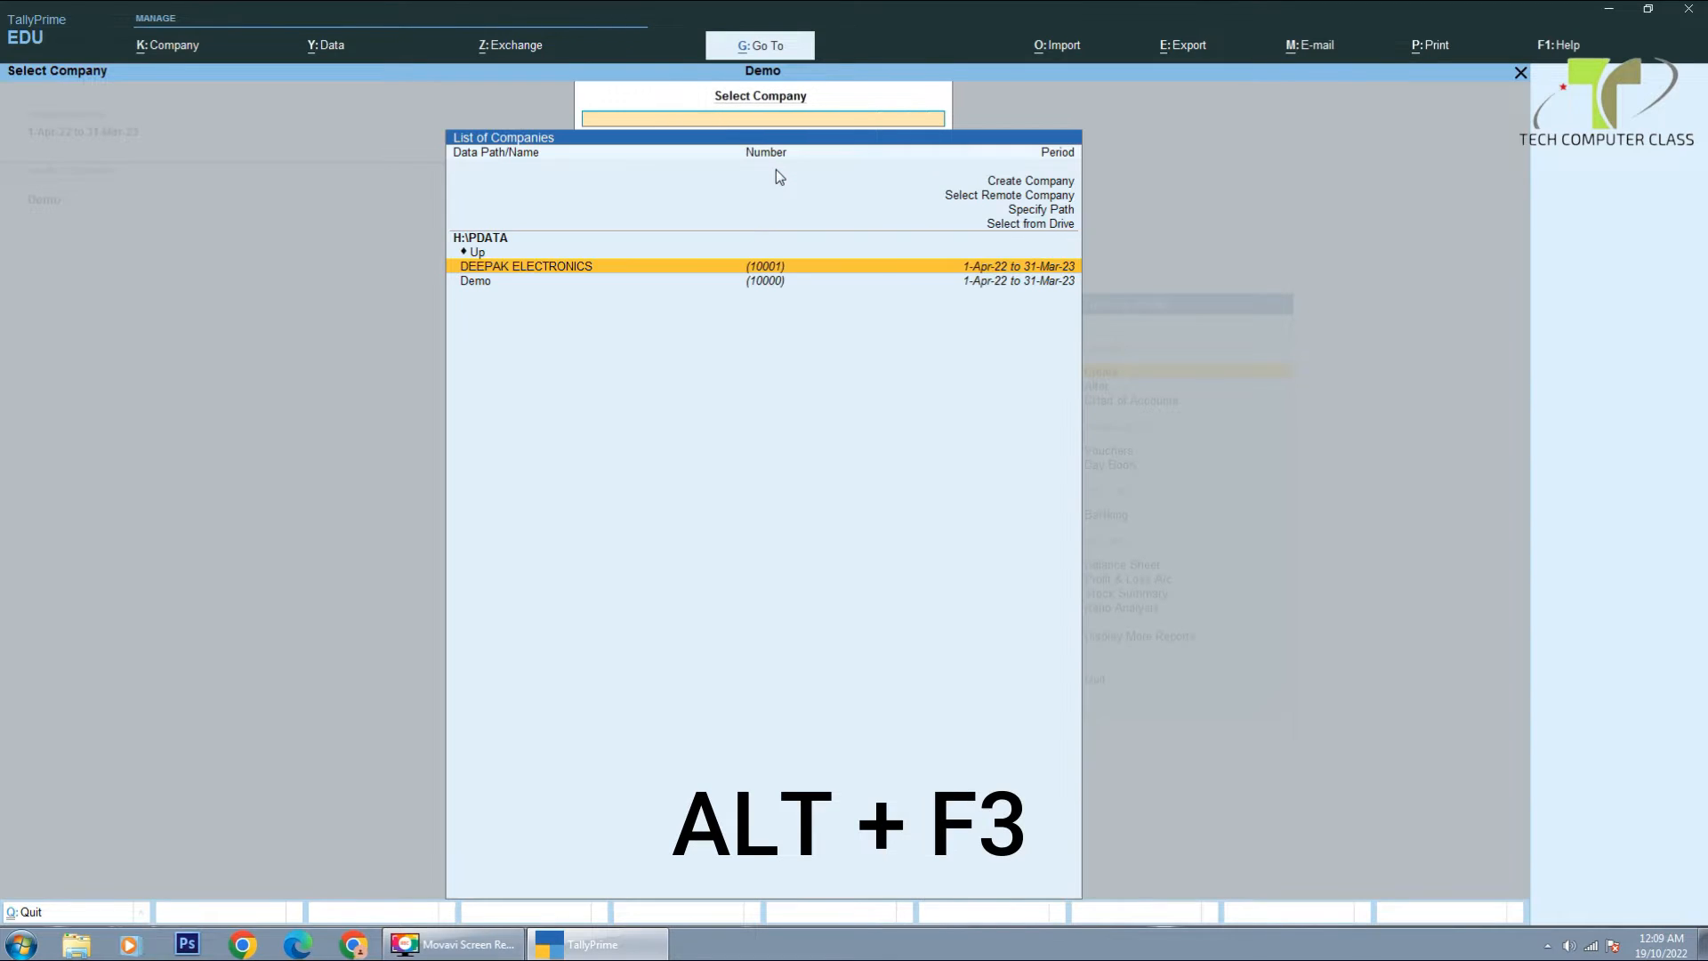
{"action": "key", "text": "Return"}
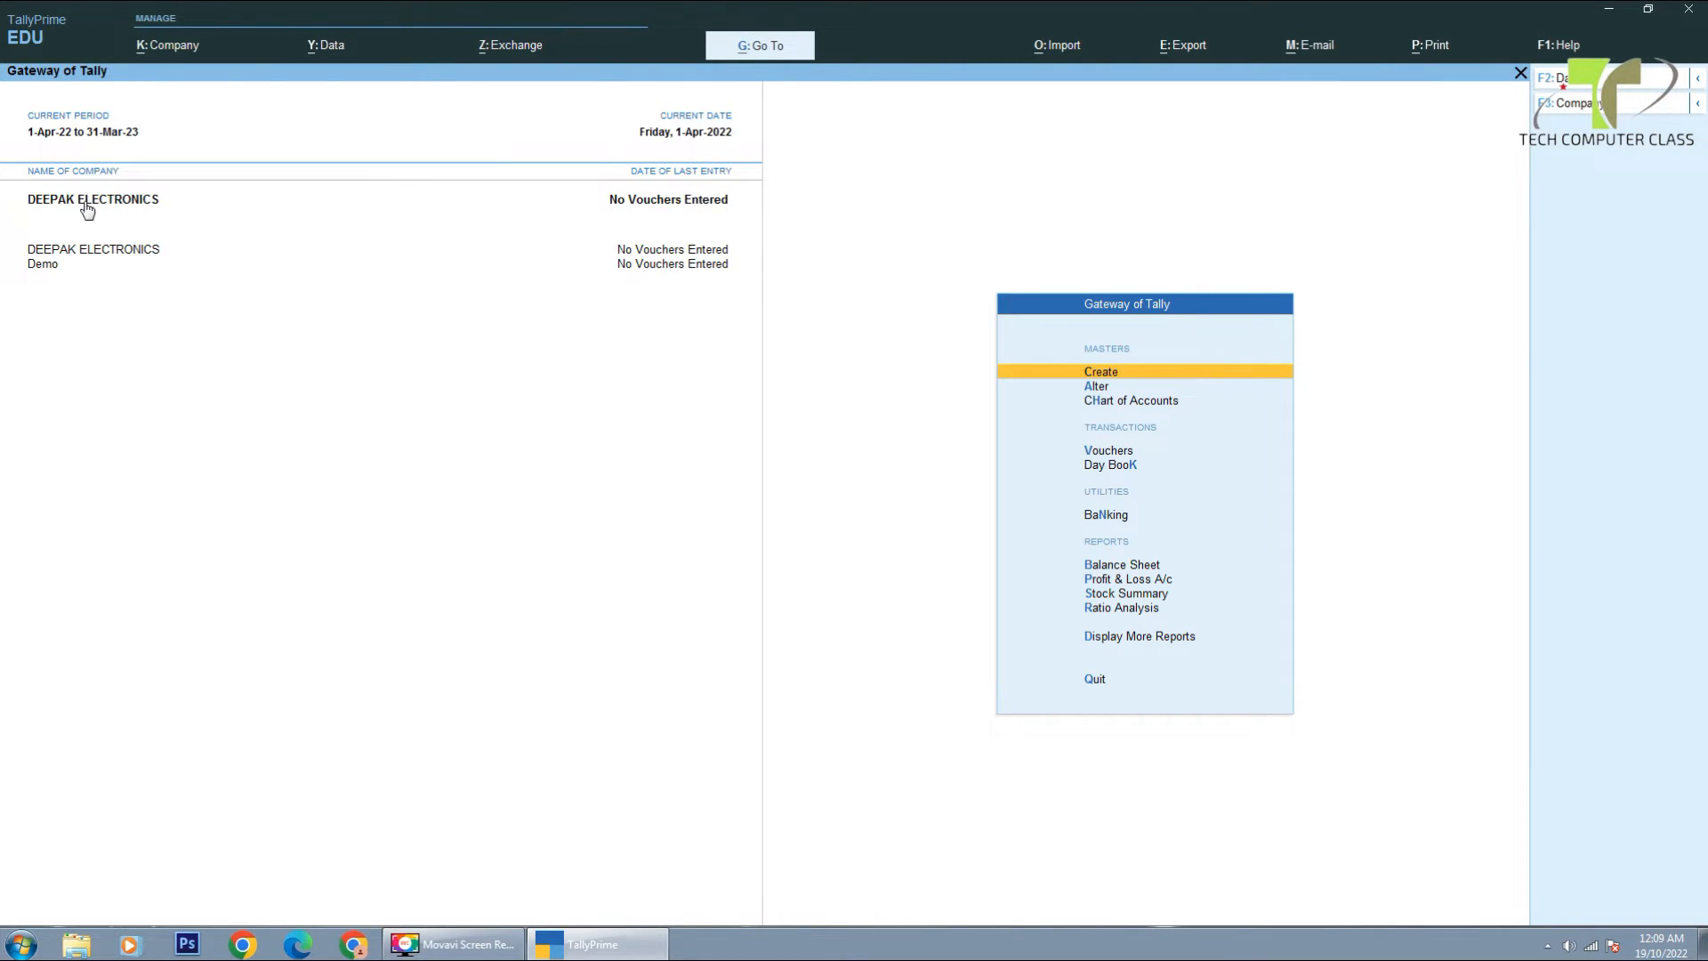
- Shut the Demo company, leaving DEEPAK ELECTRONICS as the only loaded company
{"action": "left_click", "coordinate": [49, 268]}
{"action": "left_click", "coordinate": [58, 252]}
{"action": "key", "text": "ctrl"}
{"action": "key", "text": "ctrl+F3"}
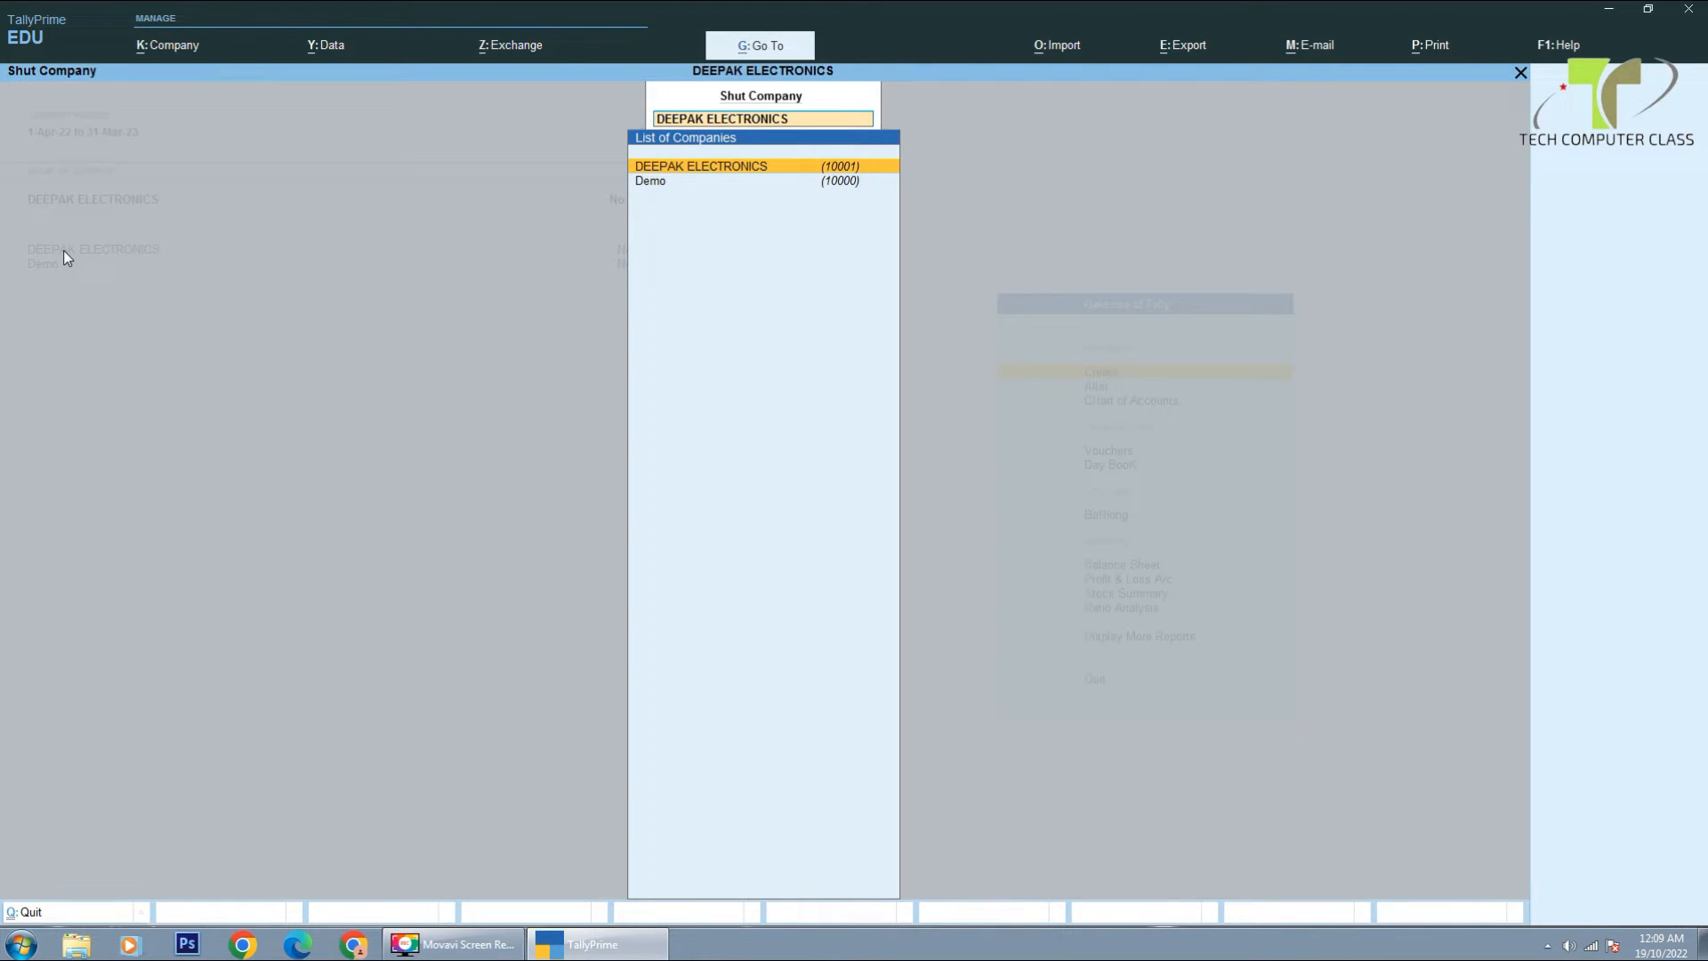
{"action": "key", "text": "Down"}
{"action": "key", "text": "Return"}
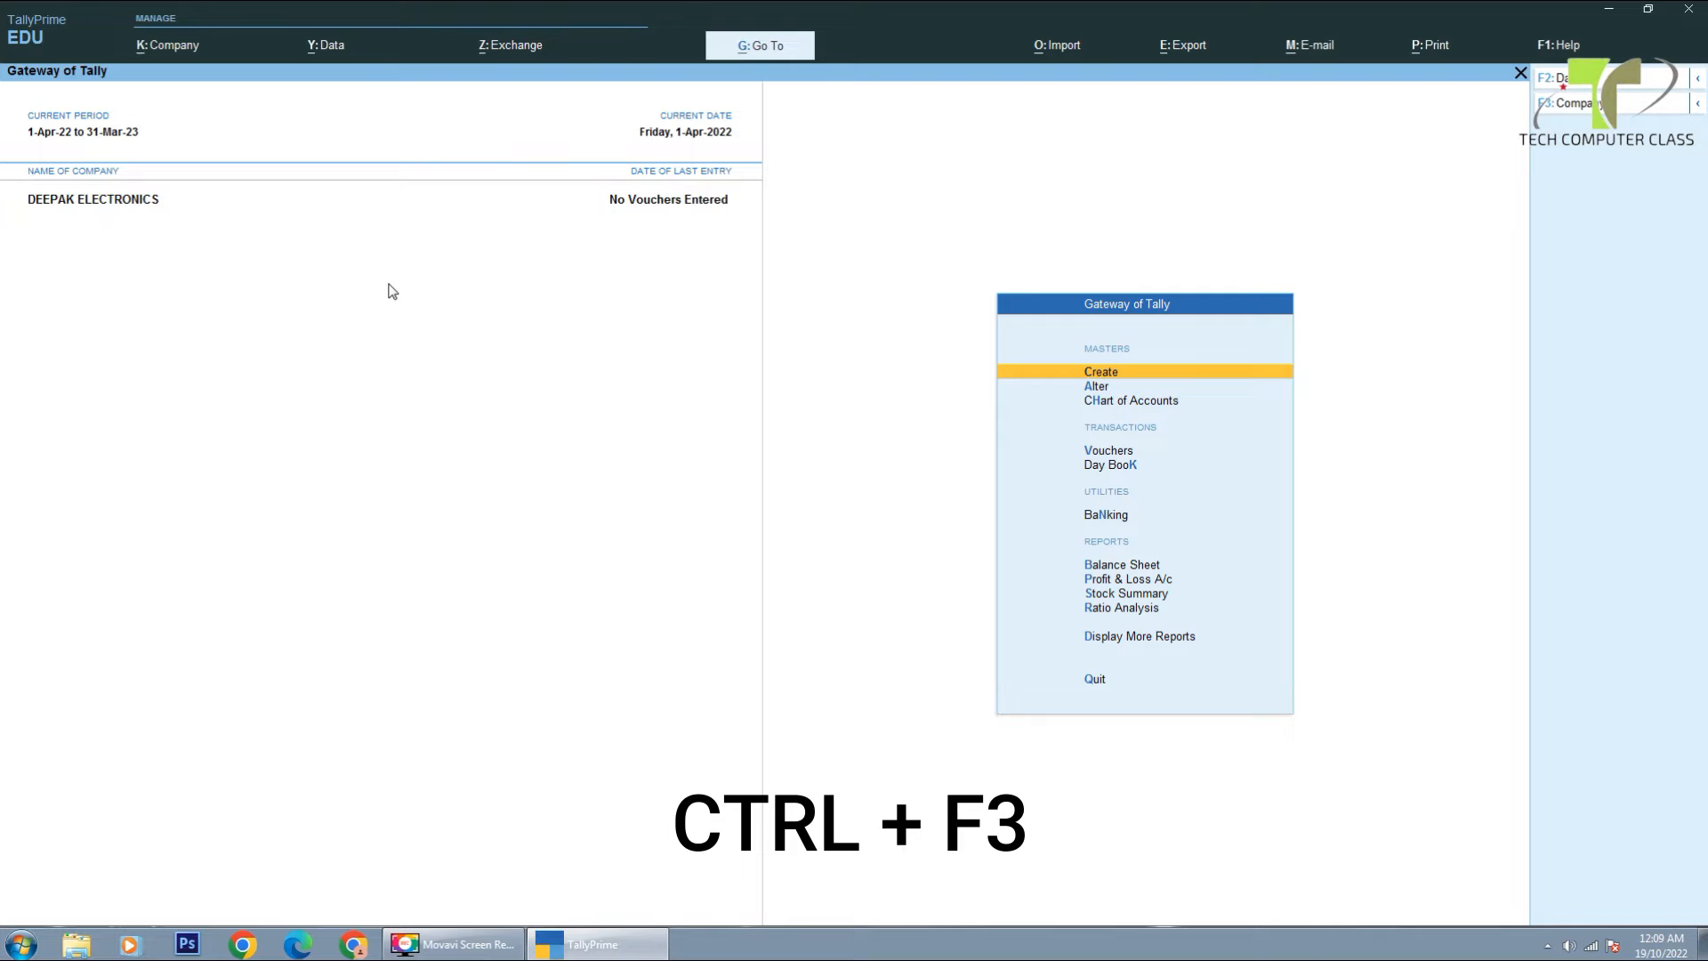
{"action": "left_click", "coordinate": [165, 53]}
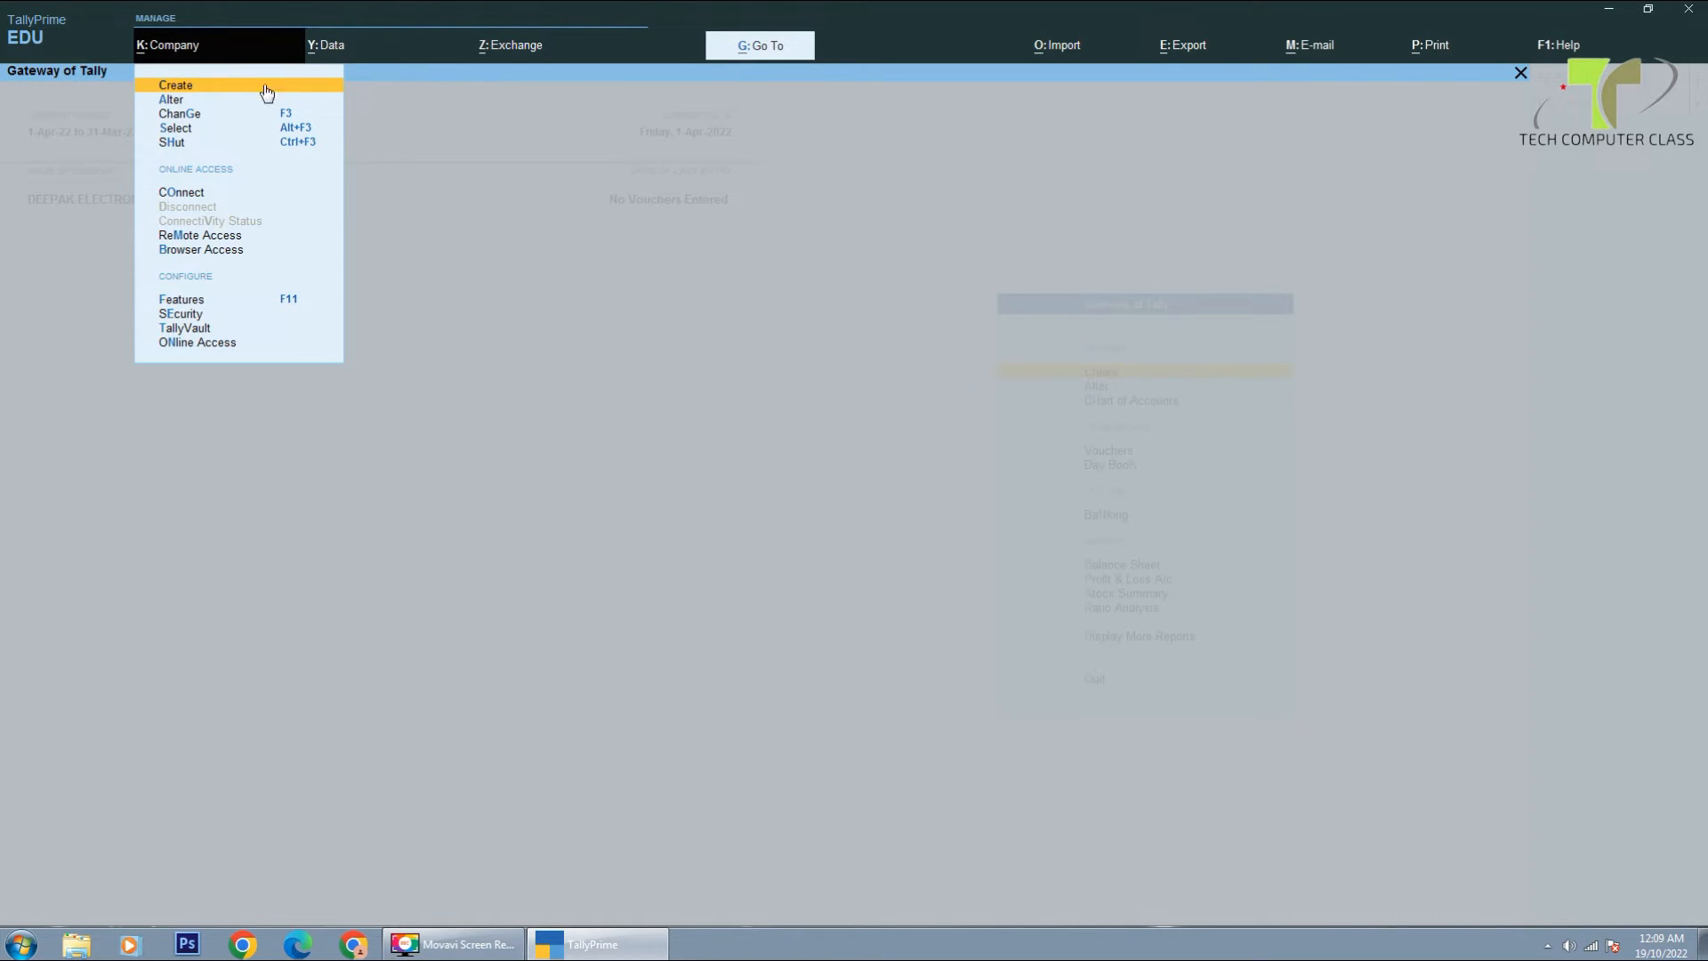
{"action": "left_click", "coordinate": [463, 186]}
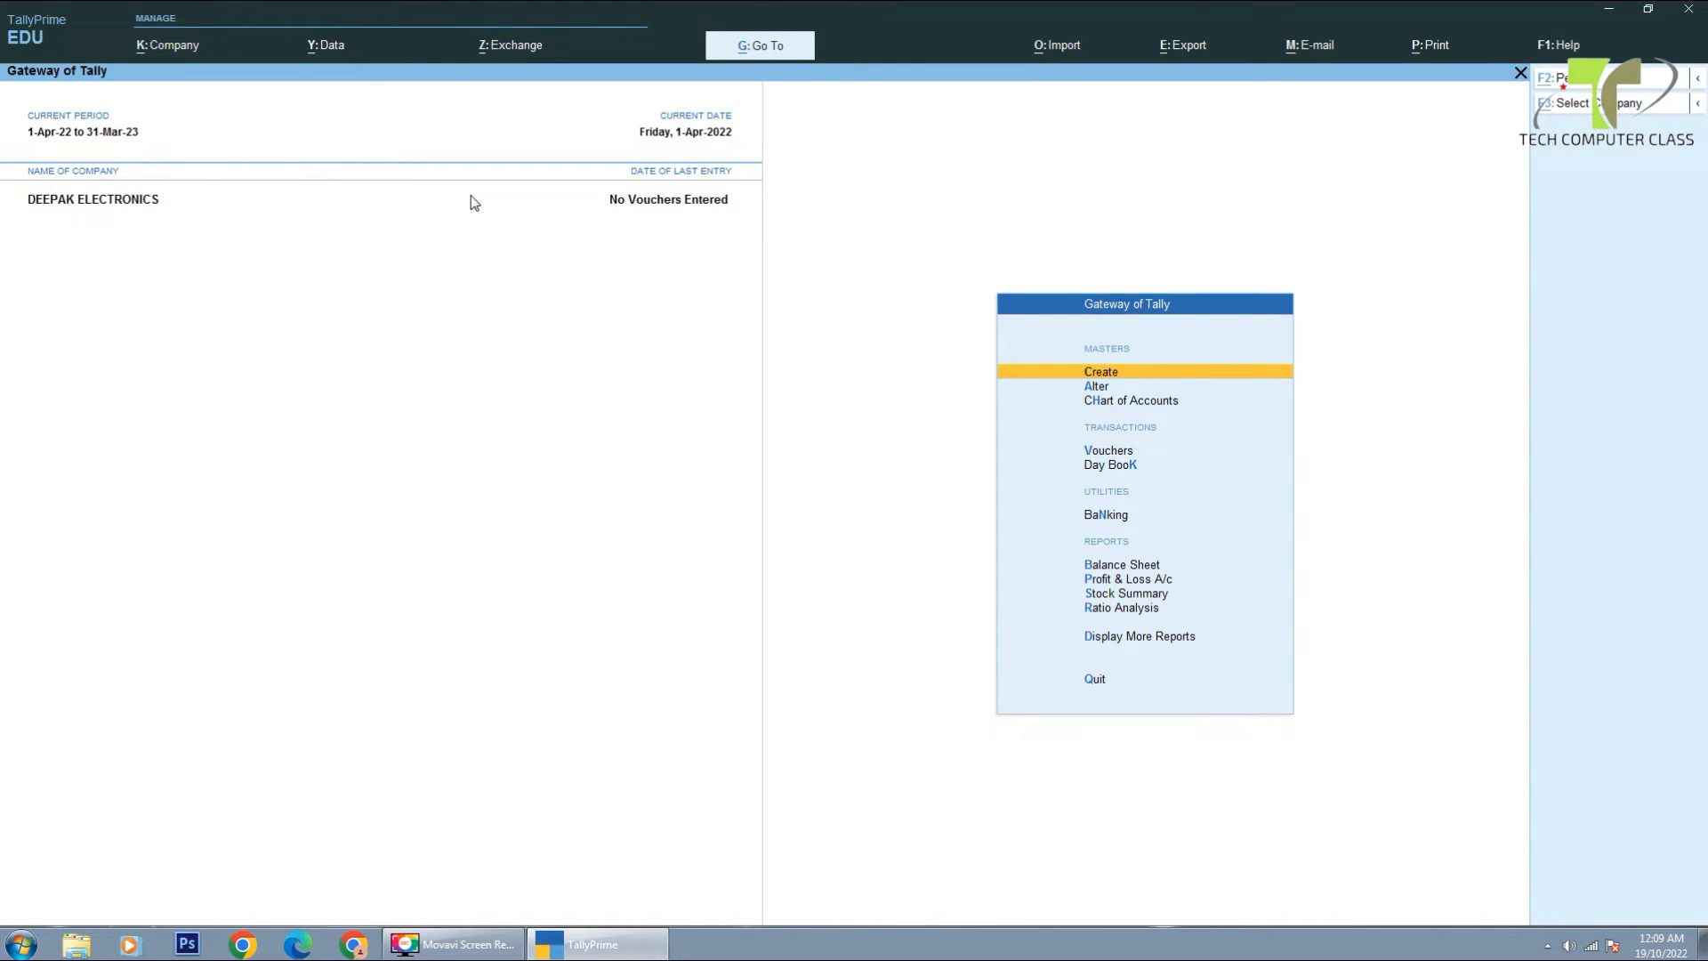
{"action": "key", "text": "alt+k"}
{"action": "key", "text": "Down"}
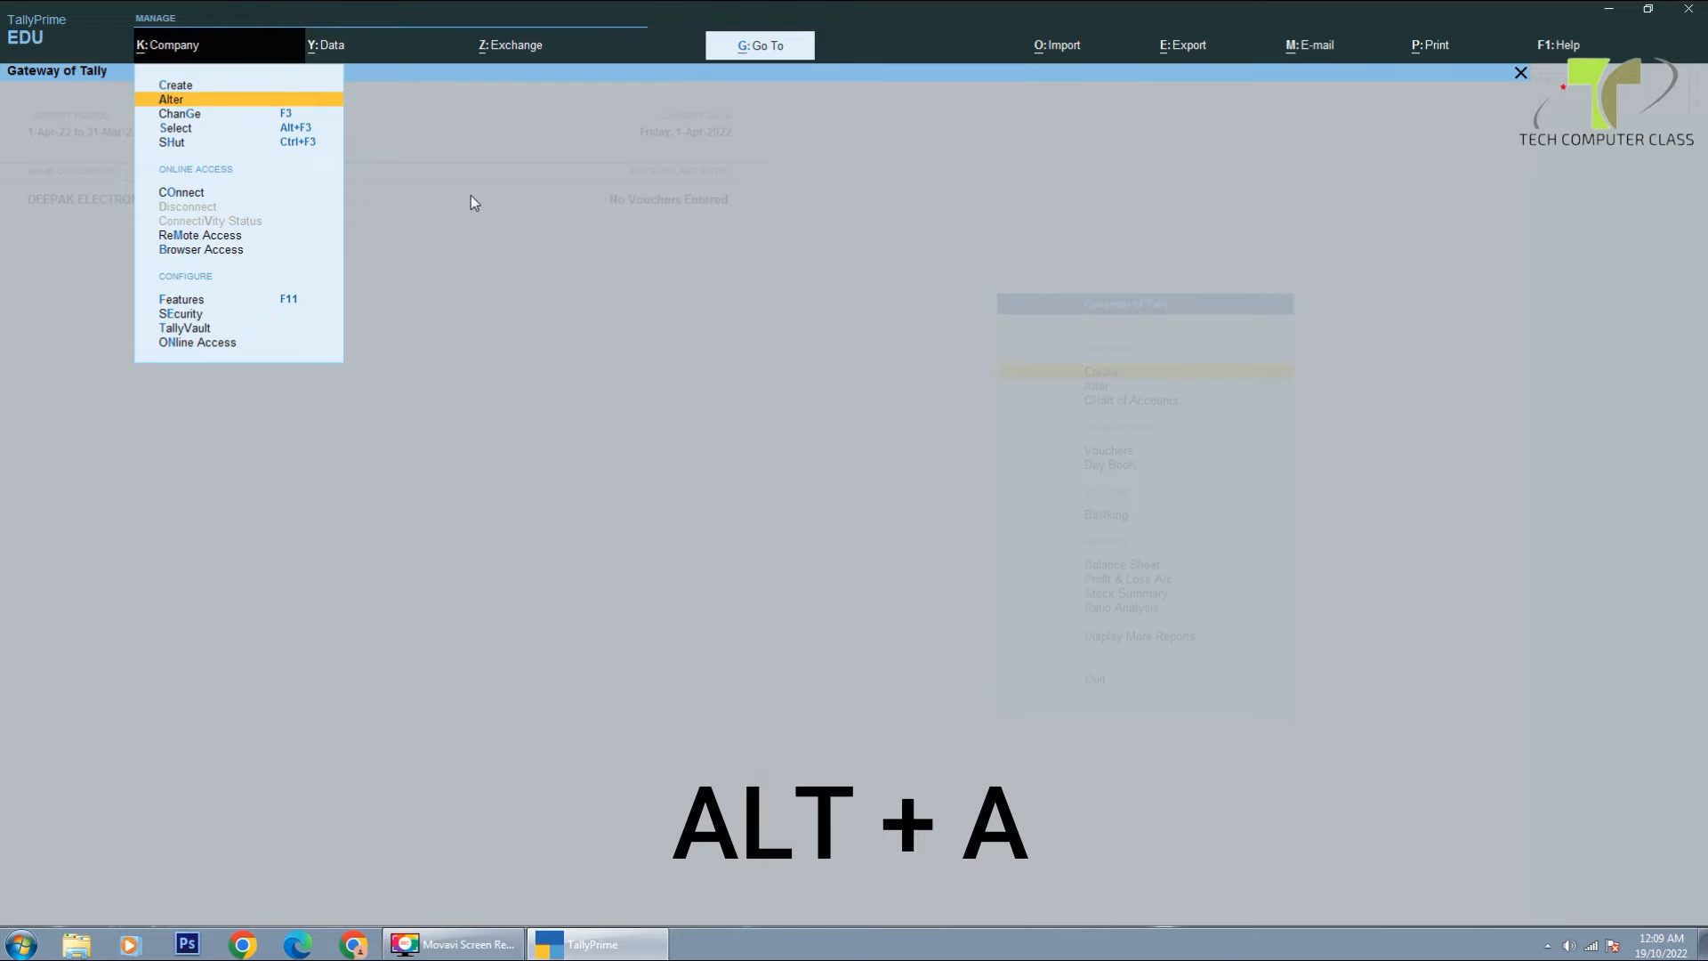
{"action": "key", "text": "Down"}
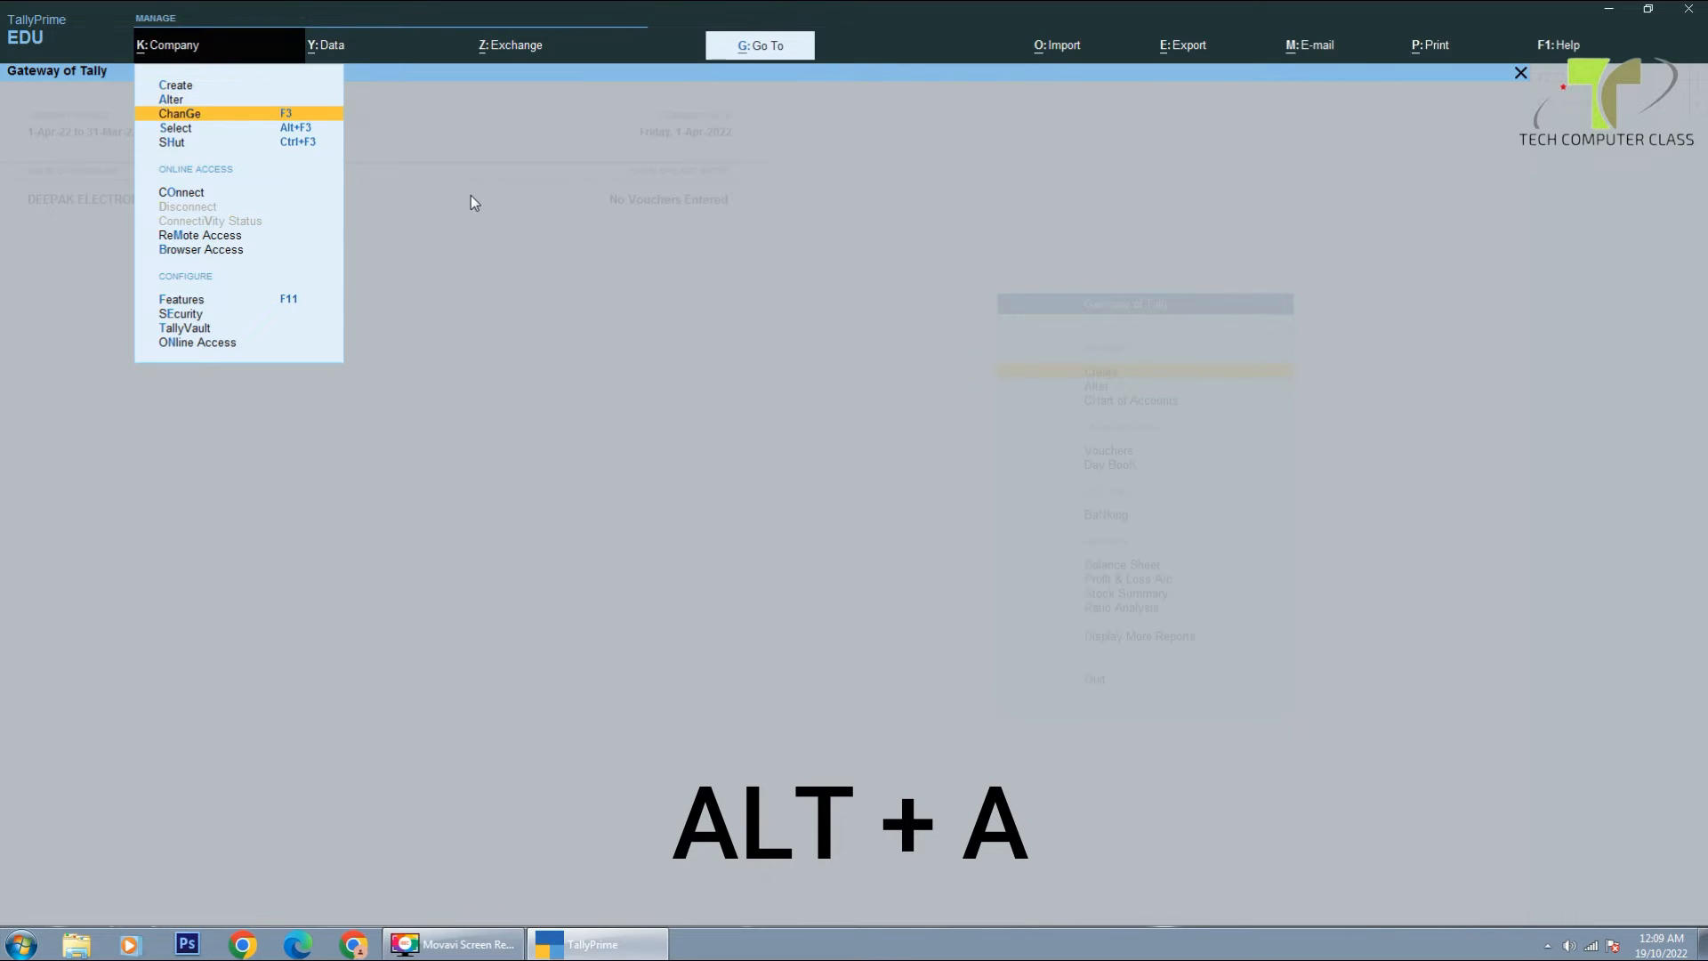
{"action": "key", "text": "Down"}
{"action": "key", "text": "Down"}
{"action": "key", "text": "Up"}
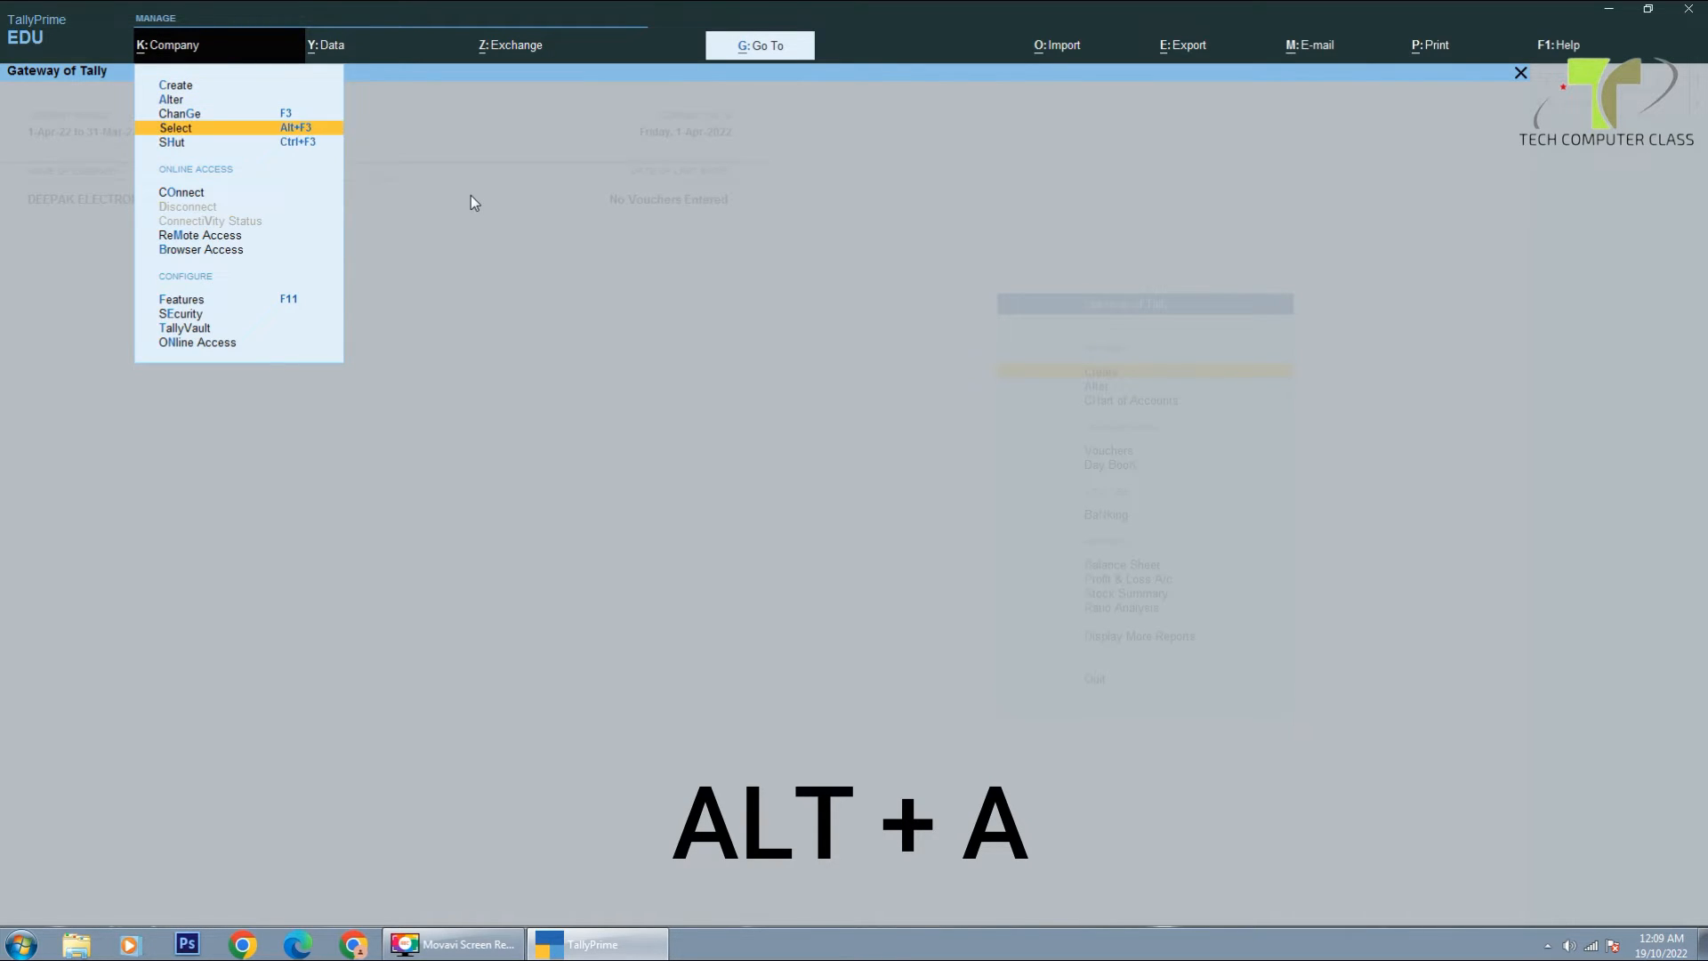
- Shut the company DEEPAK ELECTRONICS so that no company remains loaded
{"action": "key", "text": "Up"}
{"action": "key", "text": "Up"}
{"action": "key", "text": "Up"}
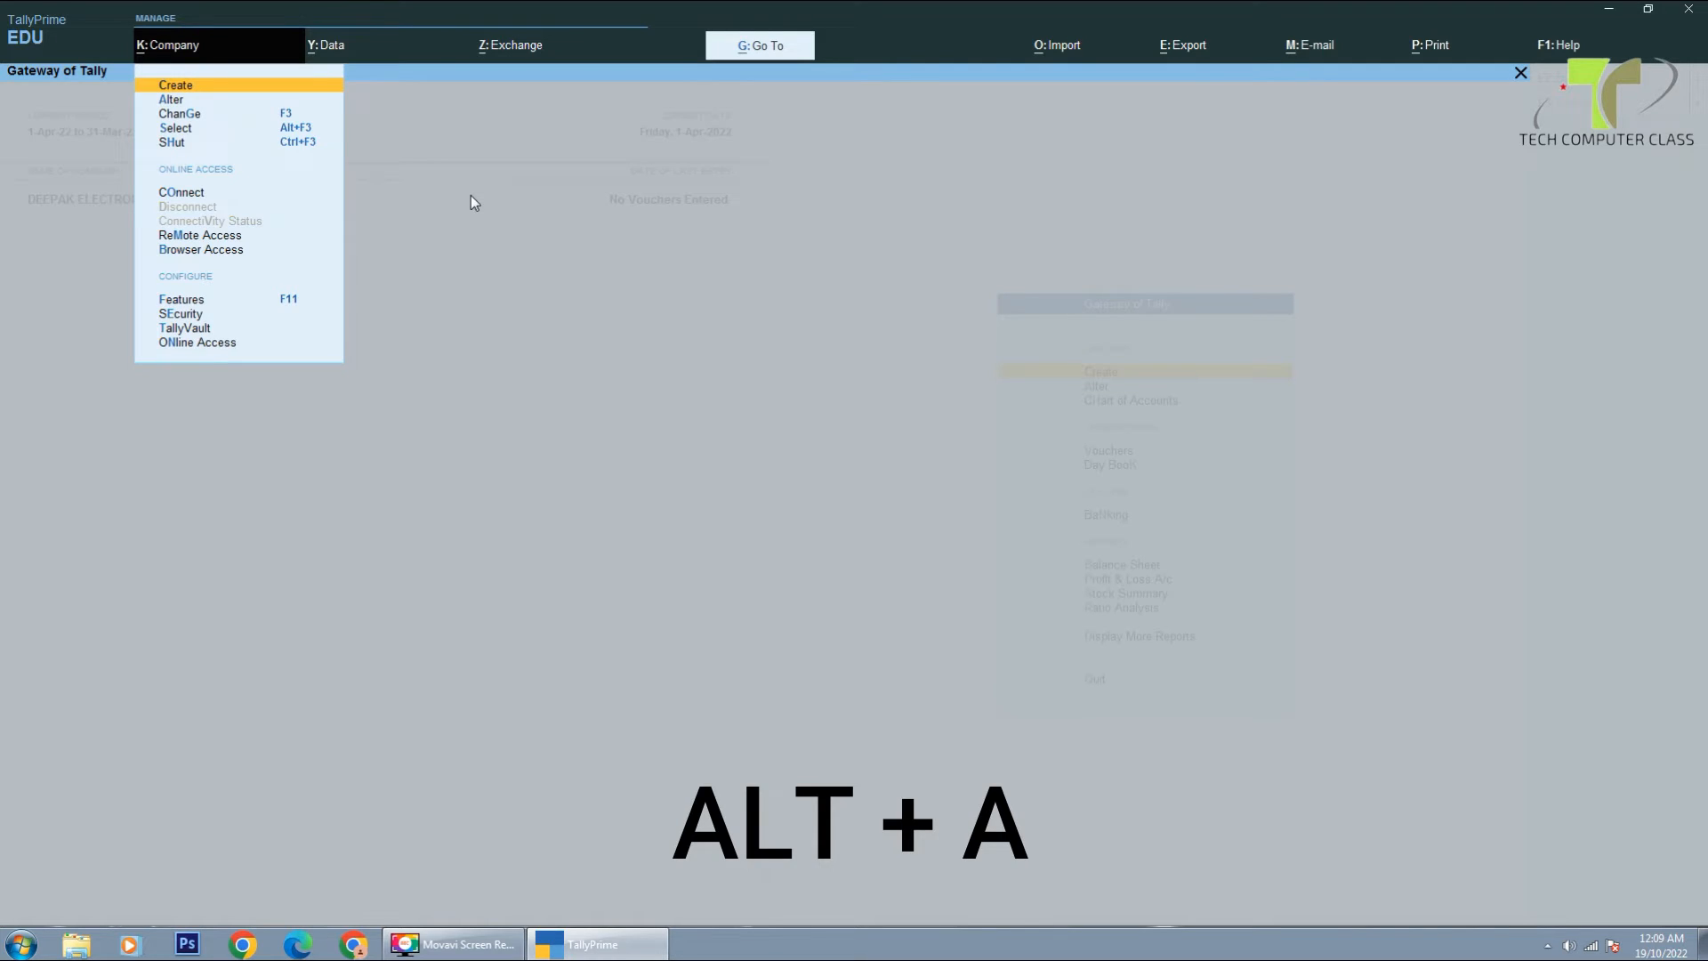
{"action": "key", "text": "h"}
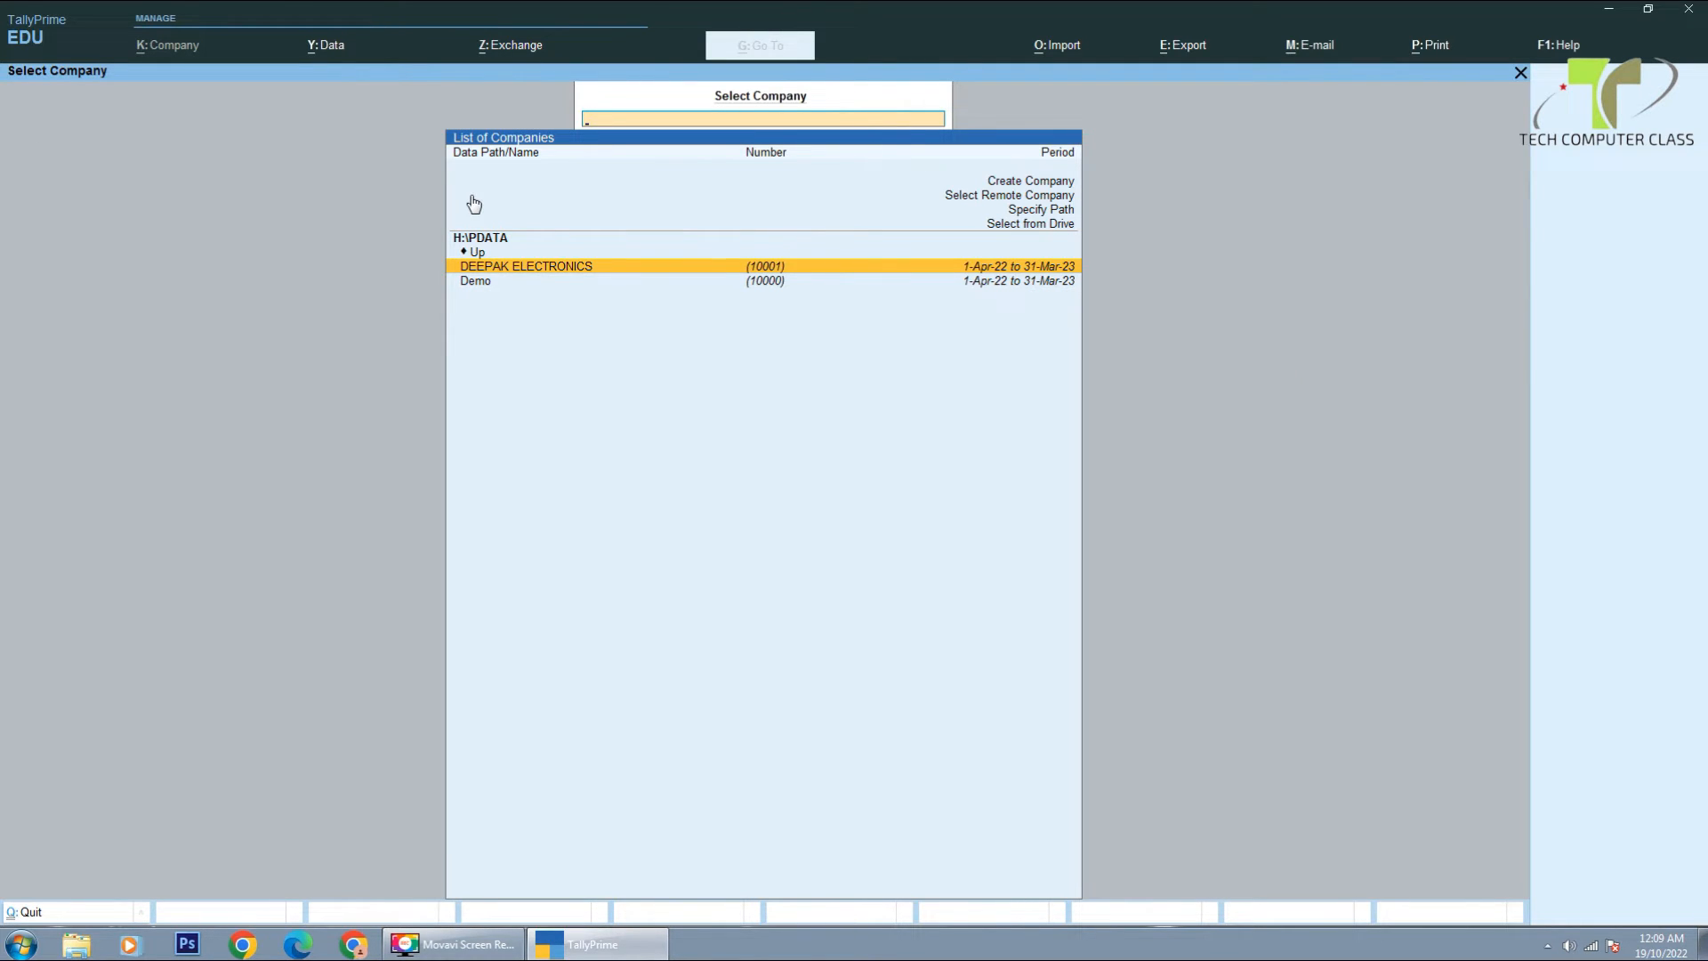
- Load the Demo company from the H:\PDATA company list
{"action": "key", "text": "Down"}
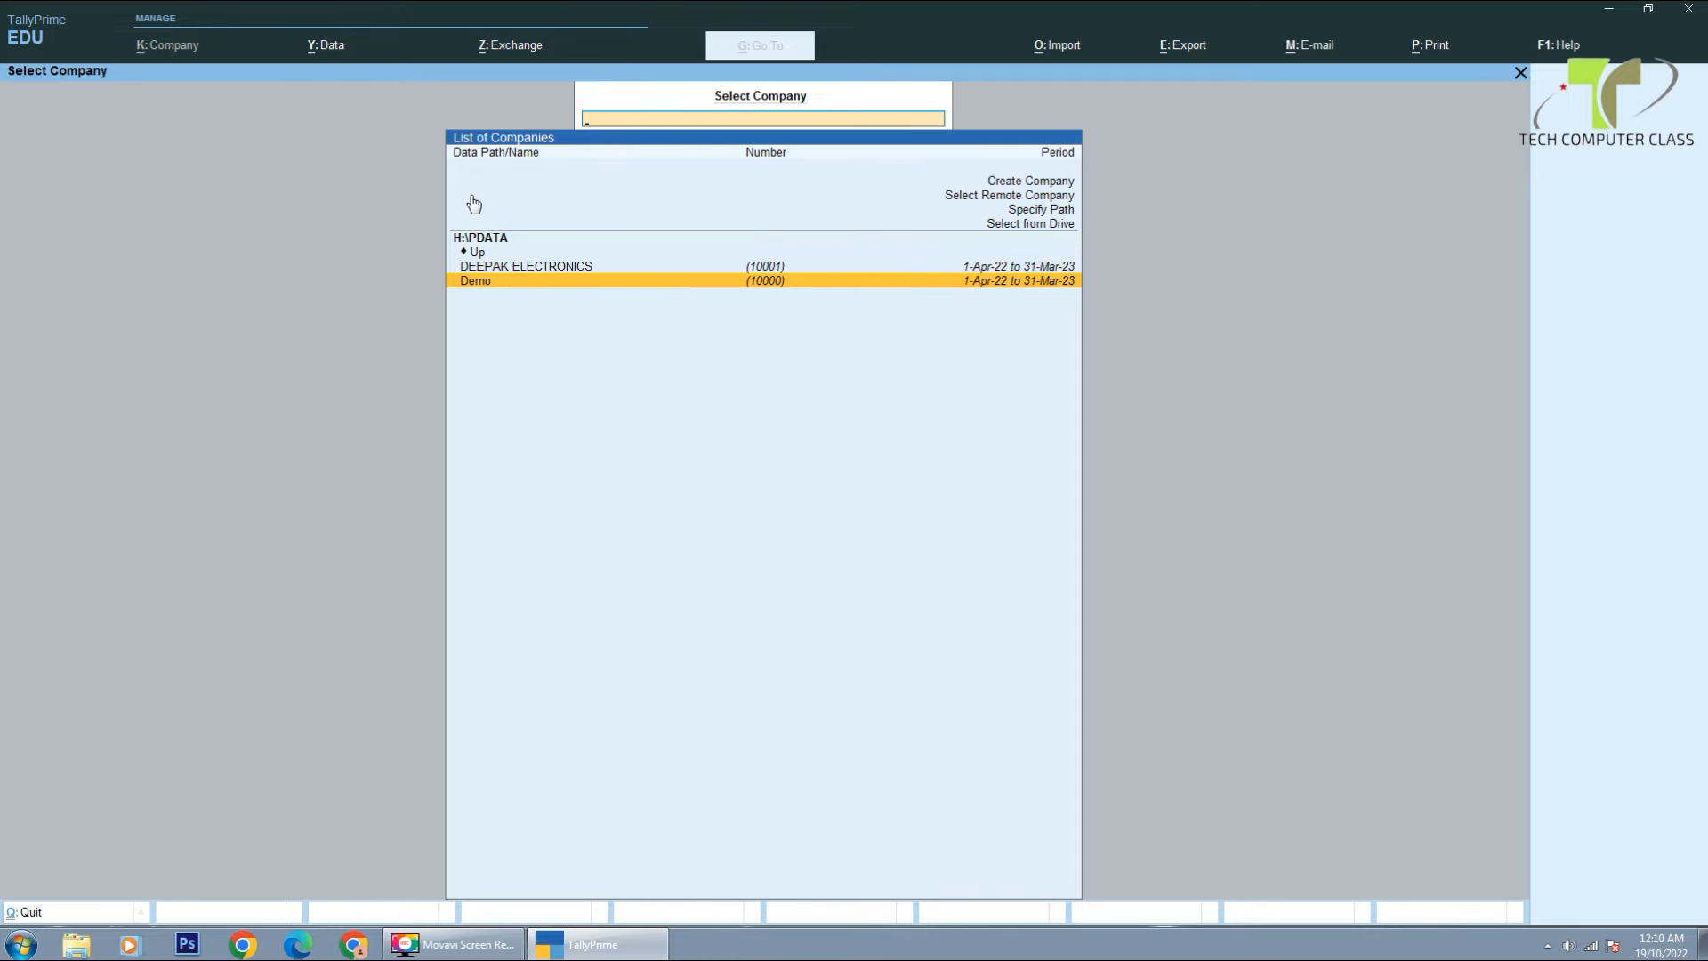
{"action": "key", "text": "Up"}
{"action": "key", "text": "Up"}
{"action": "key", "text": "Up"}
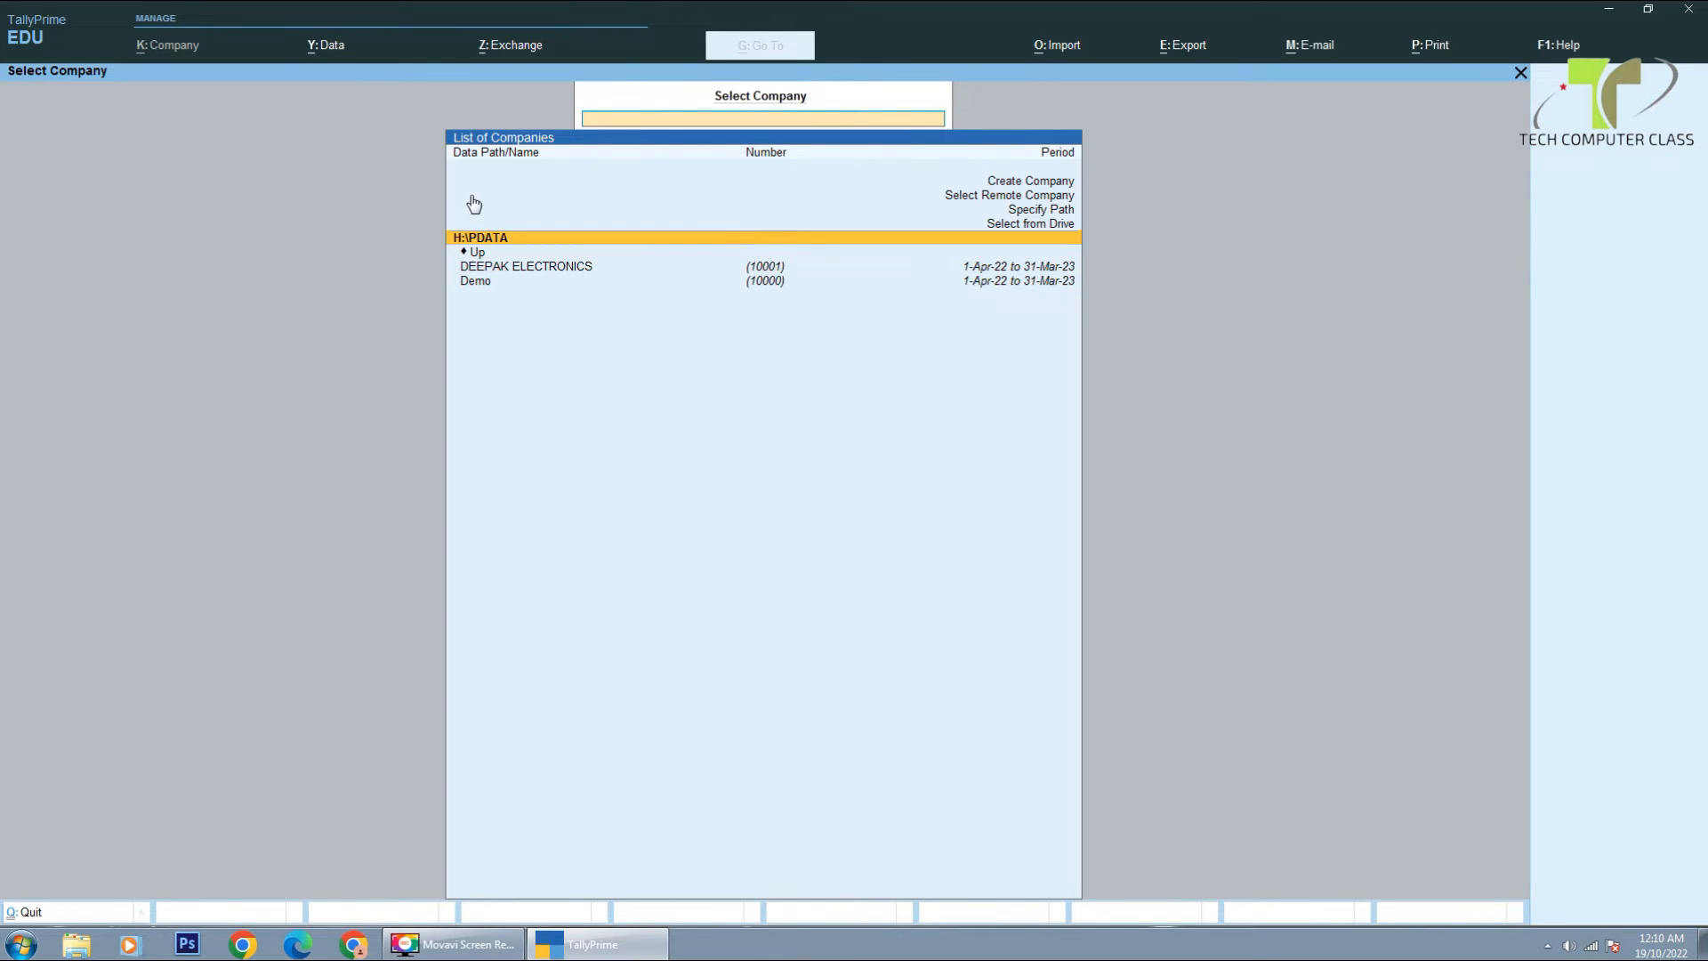
{"action": "key", "text": "Down"}
{"action": "key", "text": "Down"}
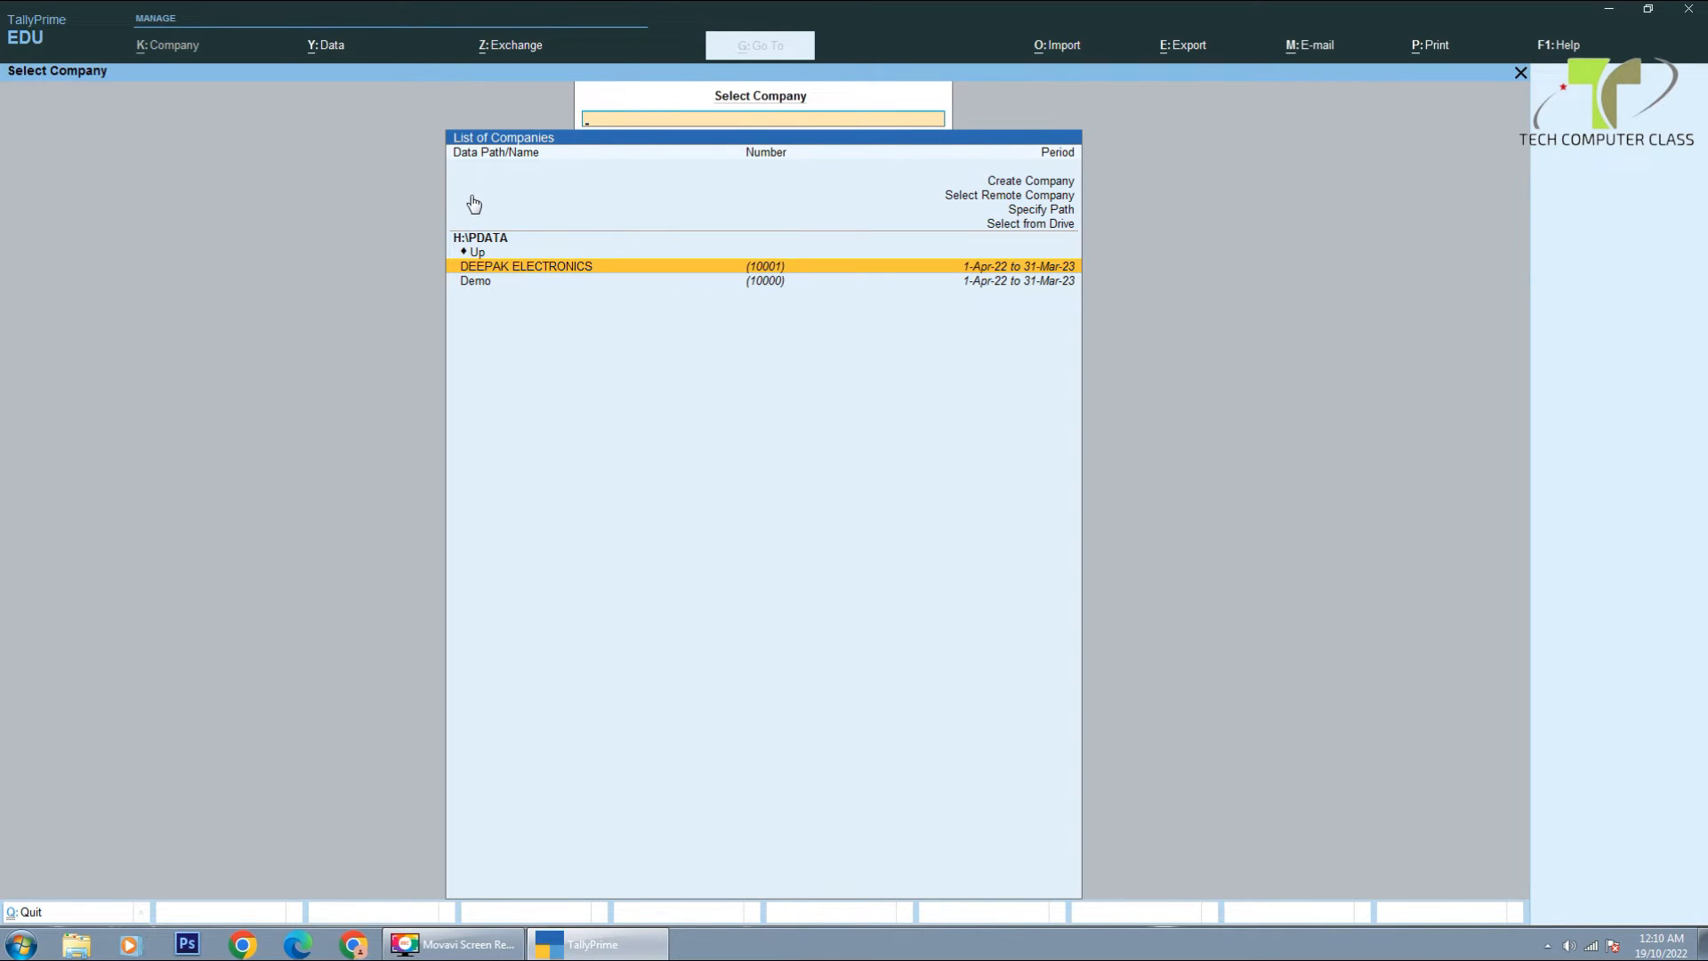
{"action": "key", "text": "Down"}
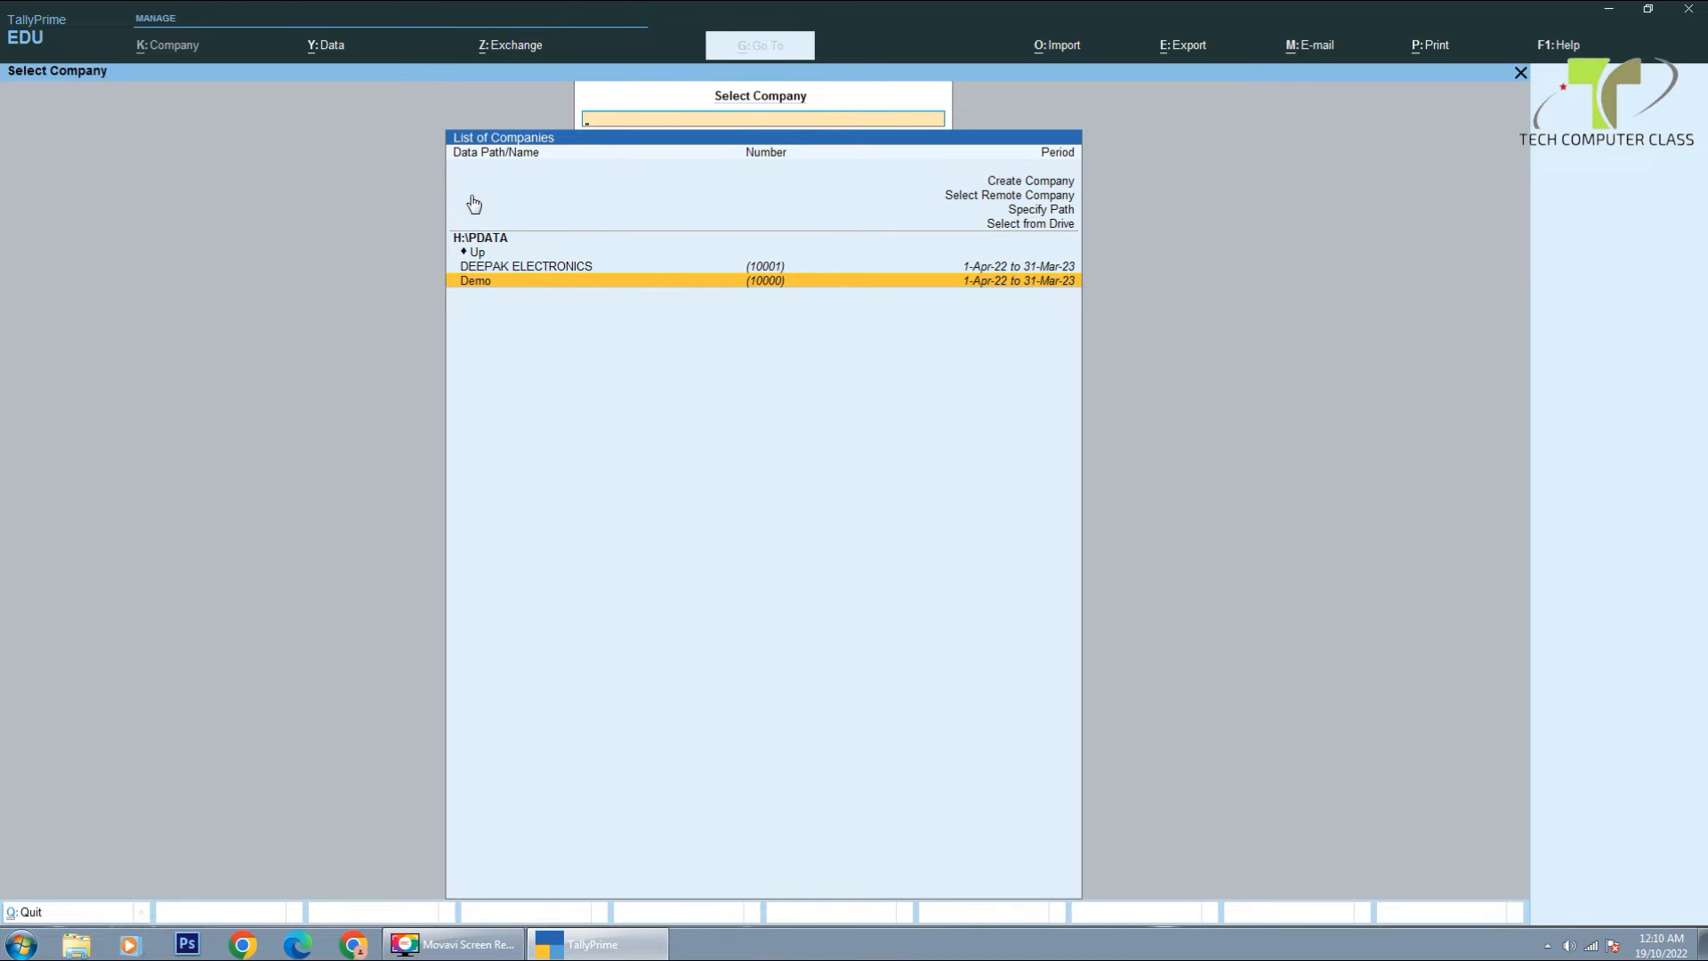
{"action": "key", "text": "Return"}
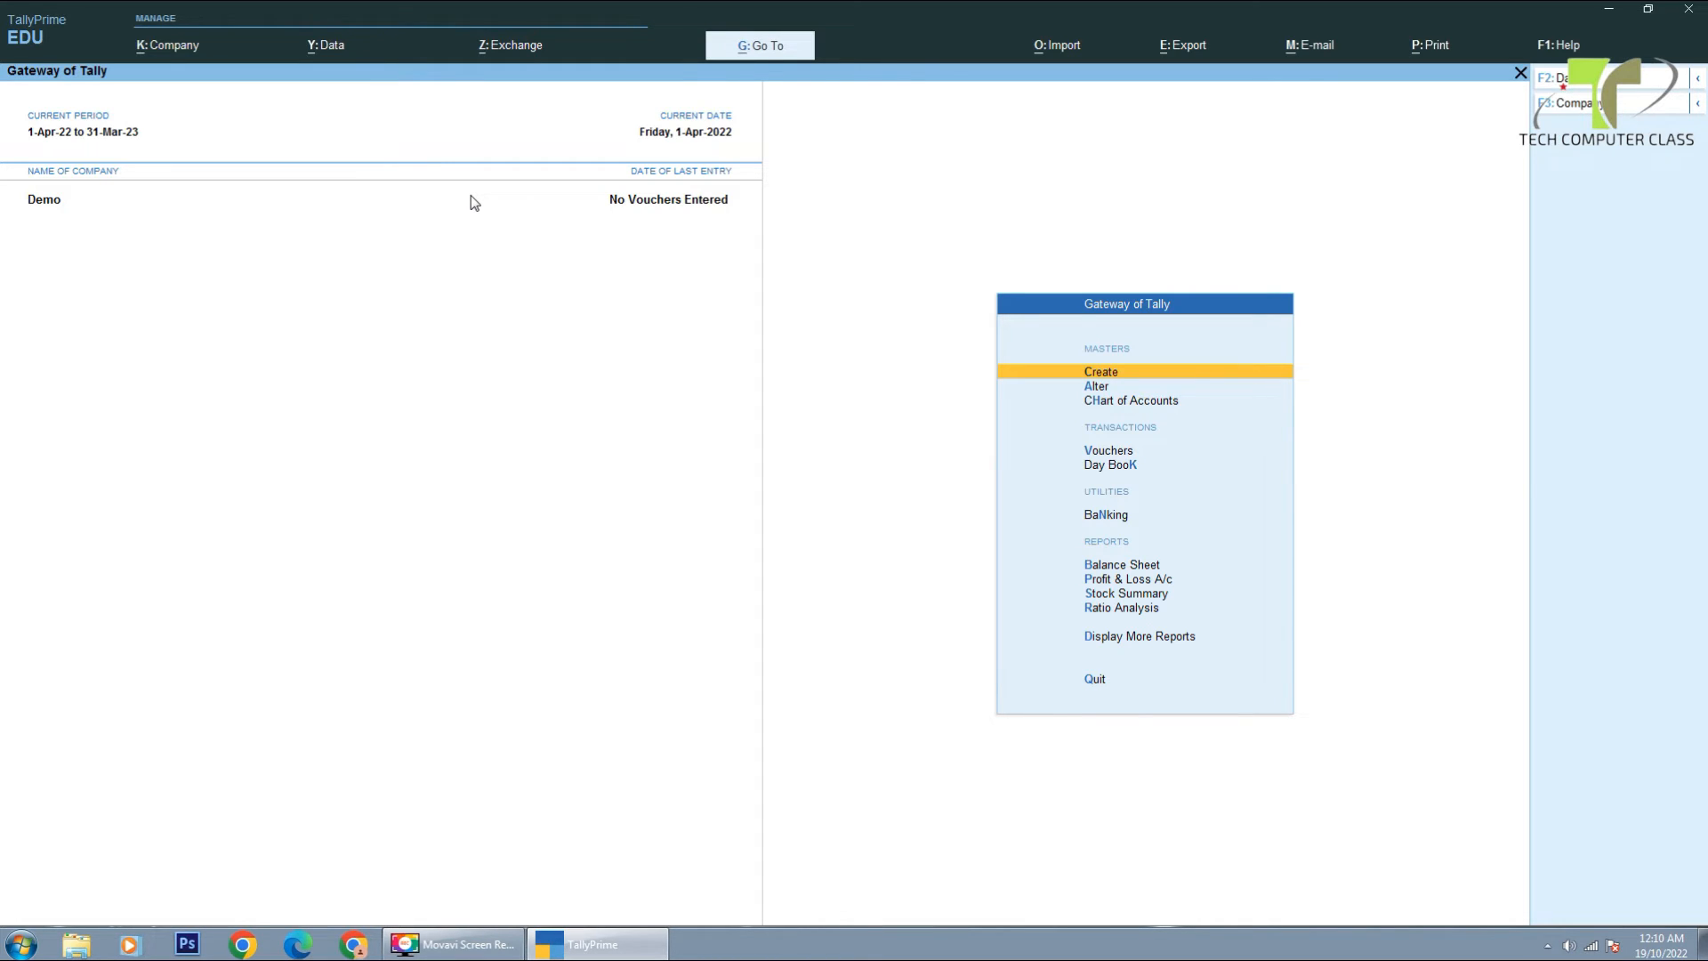
- Start creating a new company named BHAGAT TRADING CO, keeping the same text as its mailing name
{"action": "key", "text": "alt+k"}
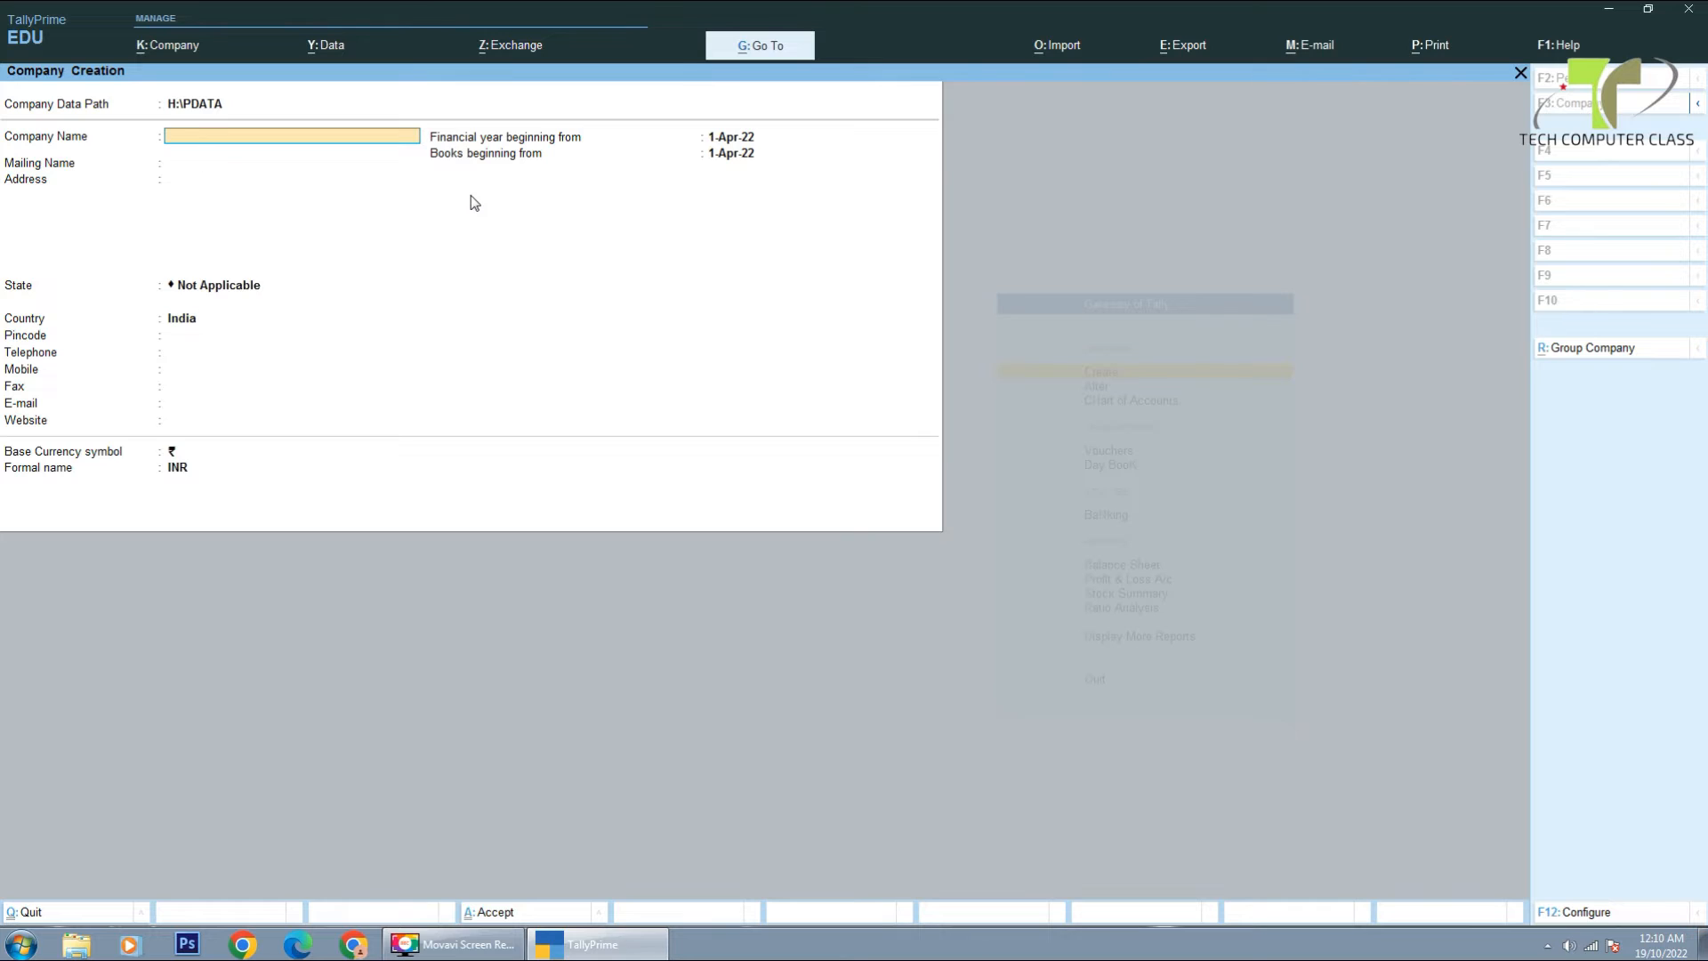
{"action": "type", "text": "B"}
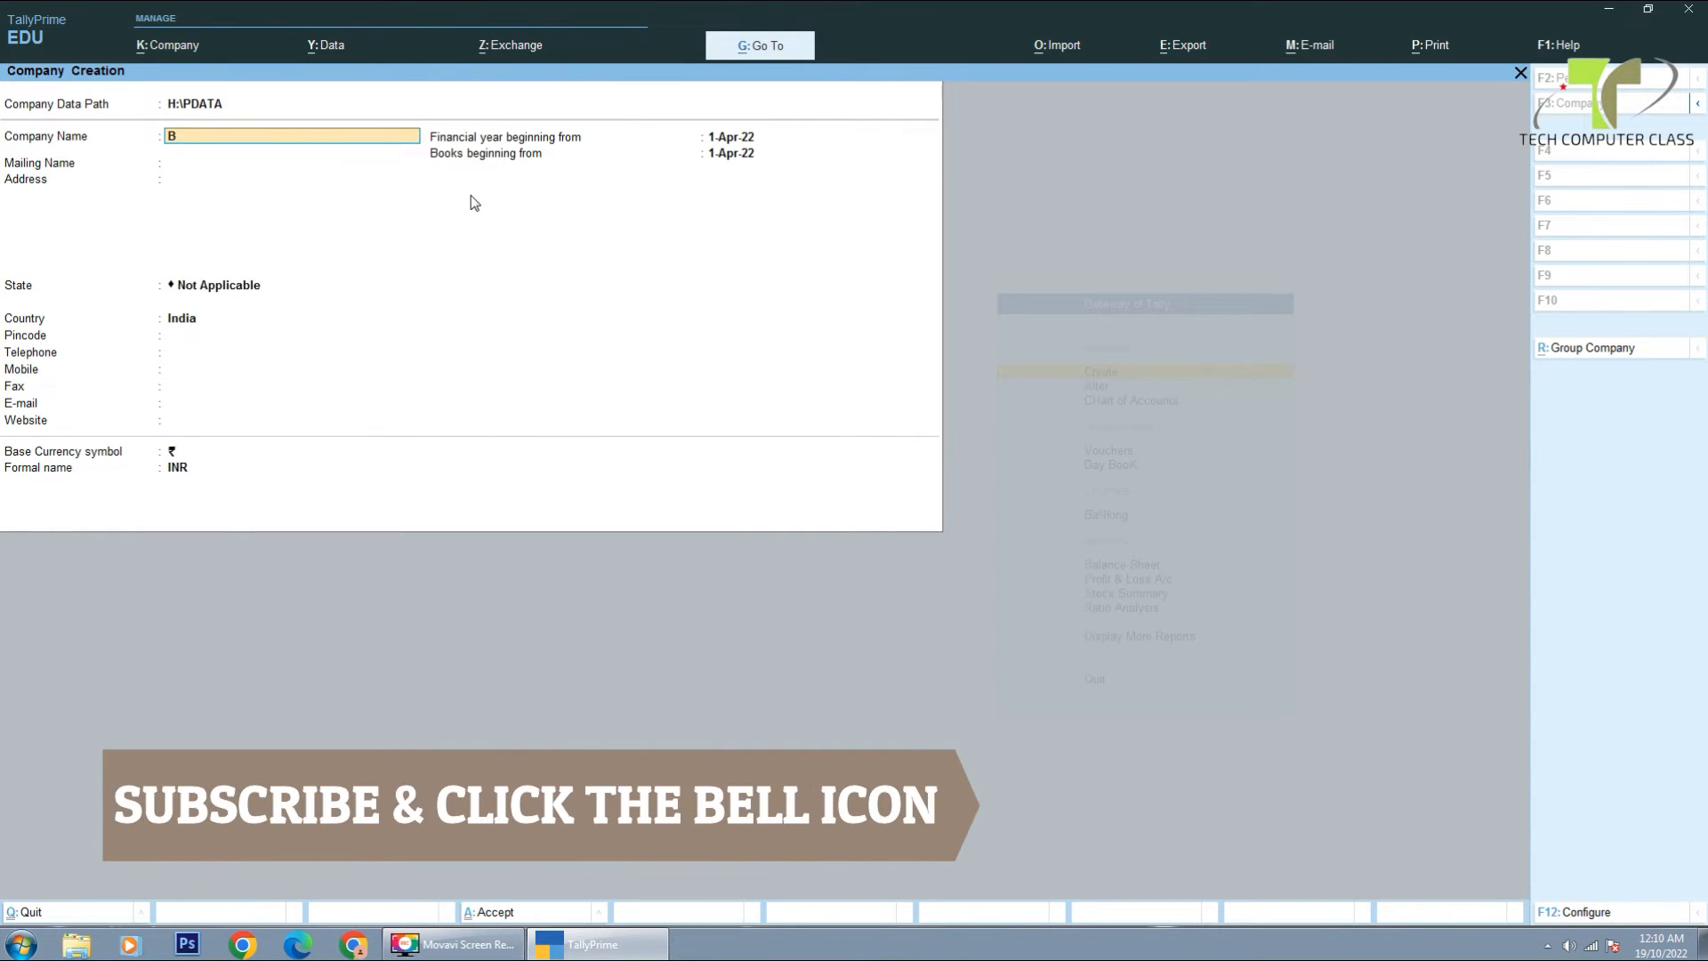
{"action": "type", "text": "HAGAT TR"}
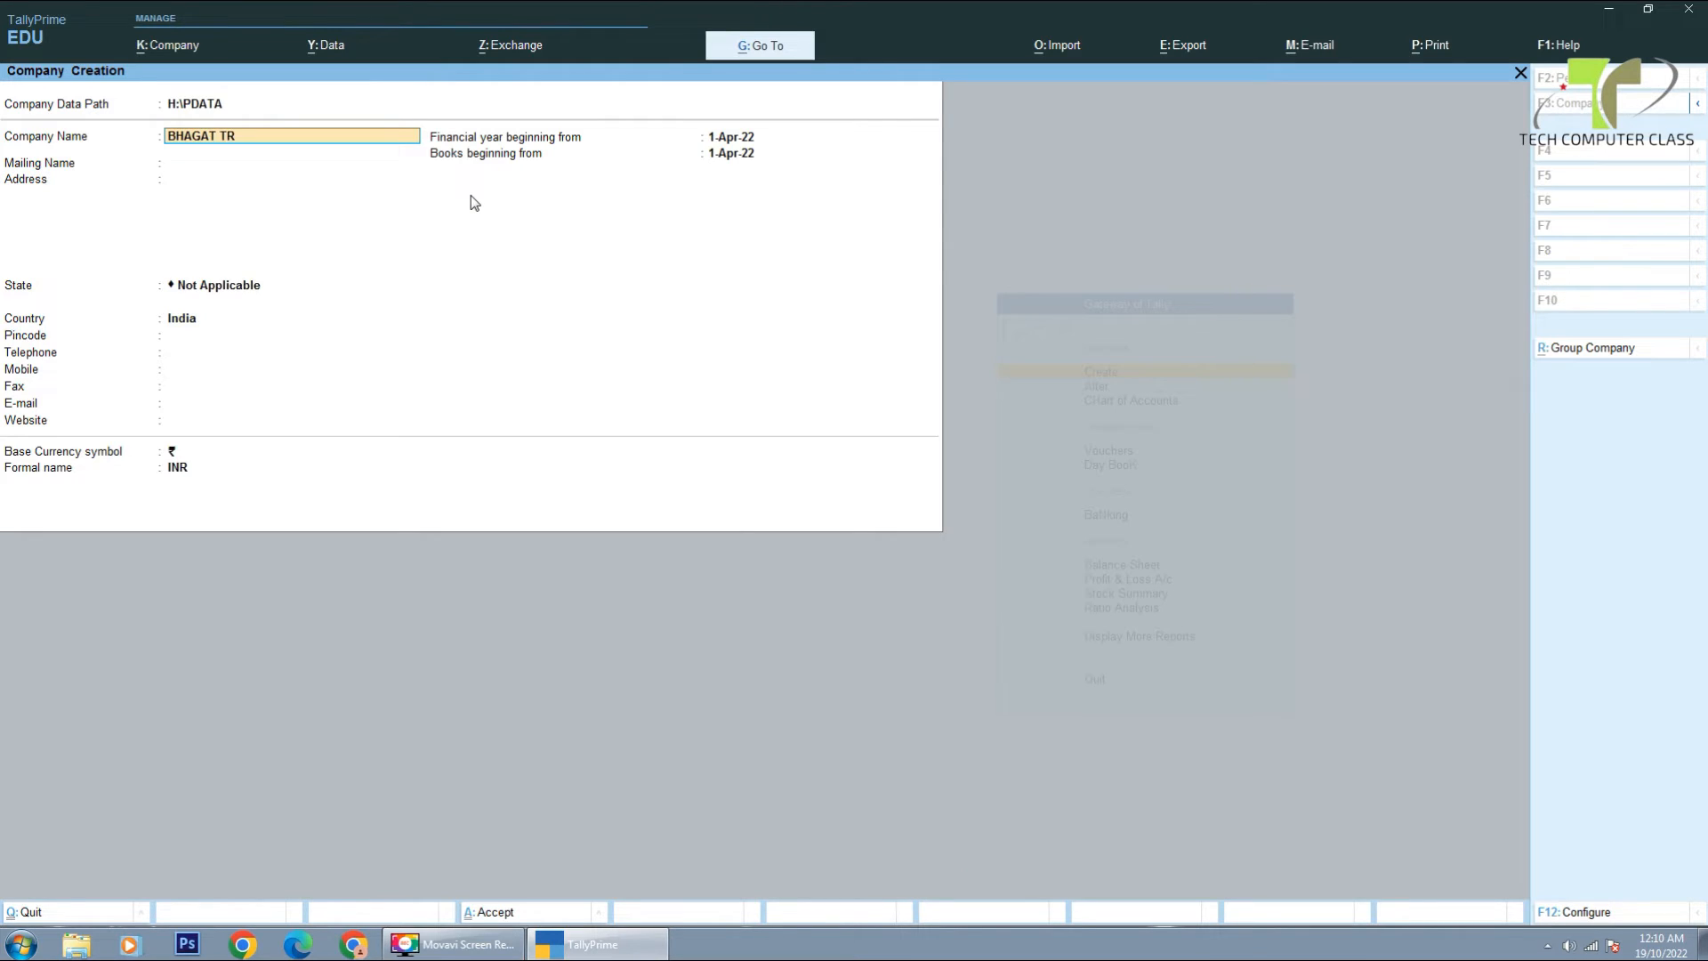
{"action": "type", "text": "ADING CO"}
{"action": "key", "text": "Return"}
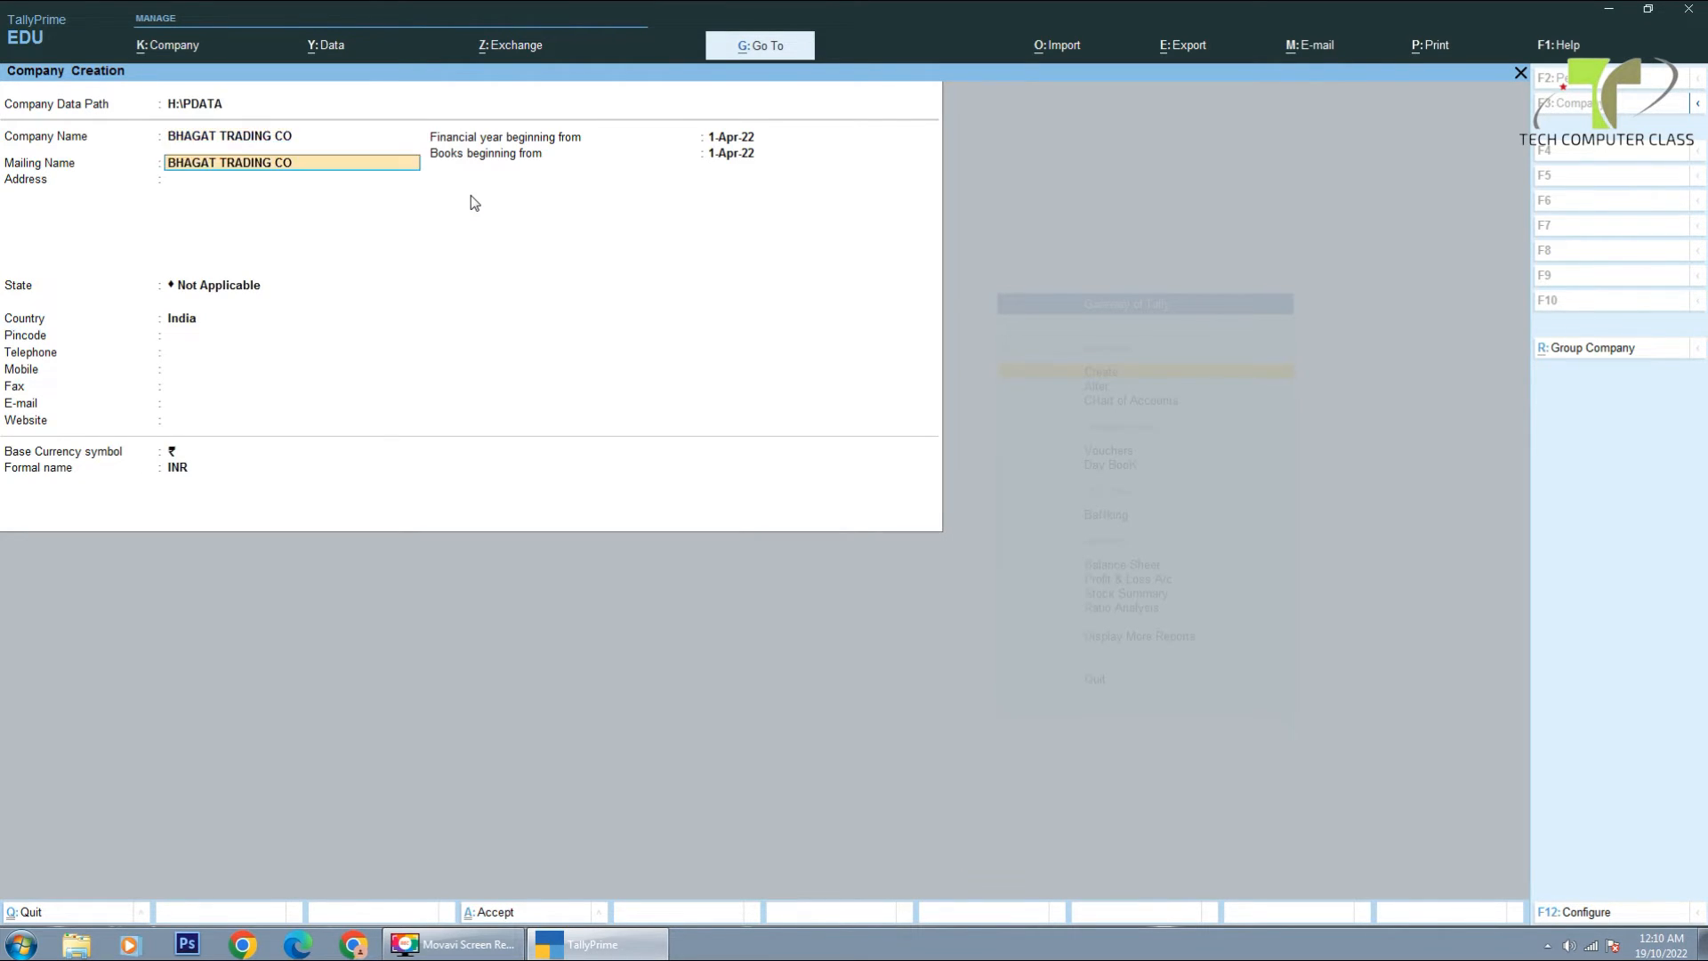
{"action": "key", "text": "Return"}
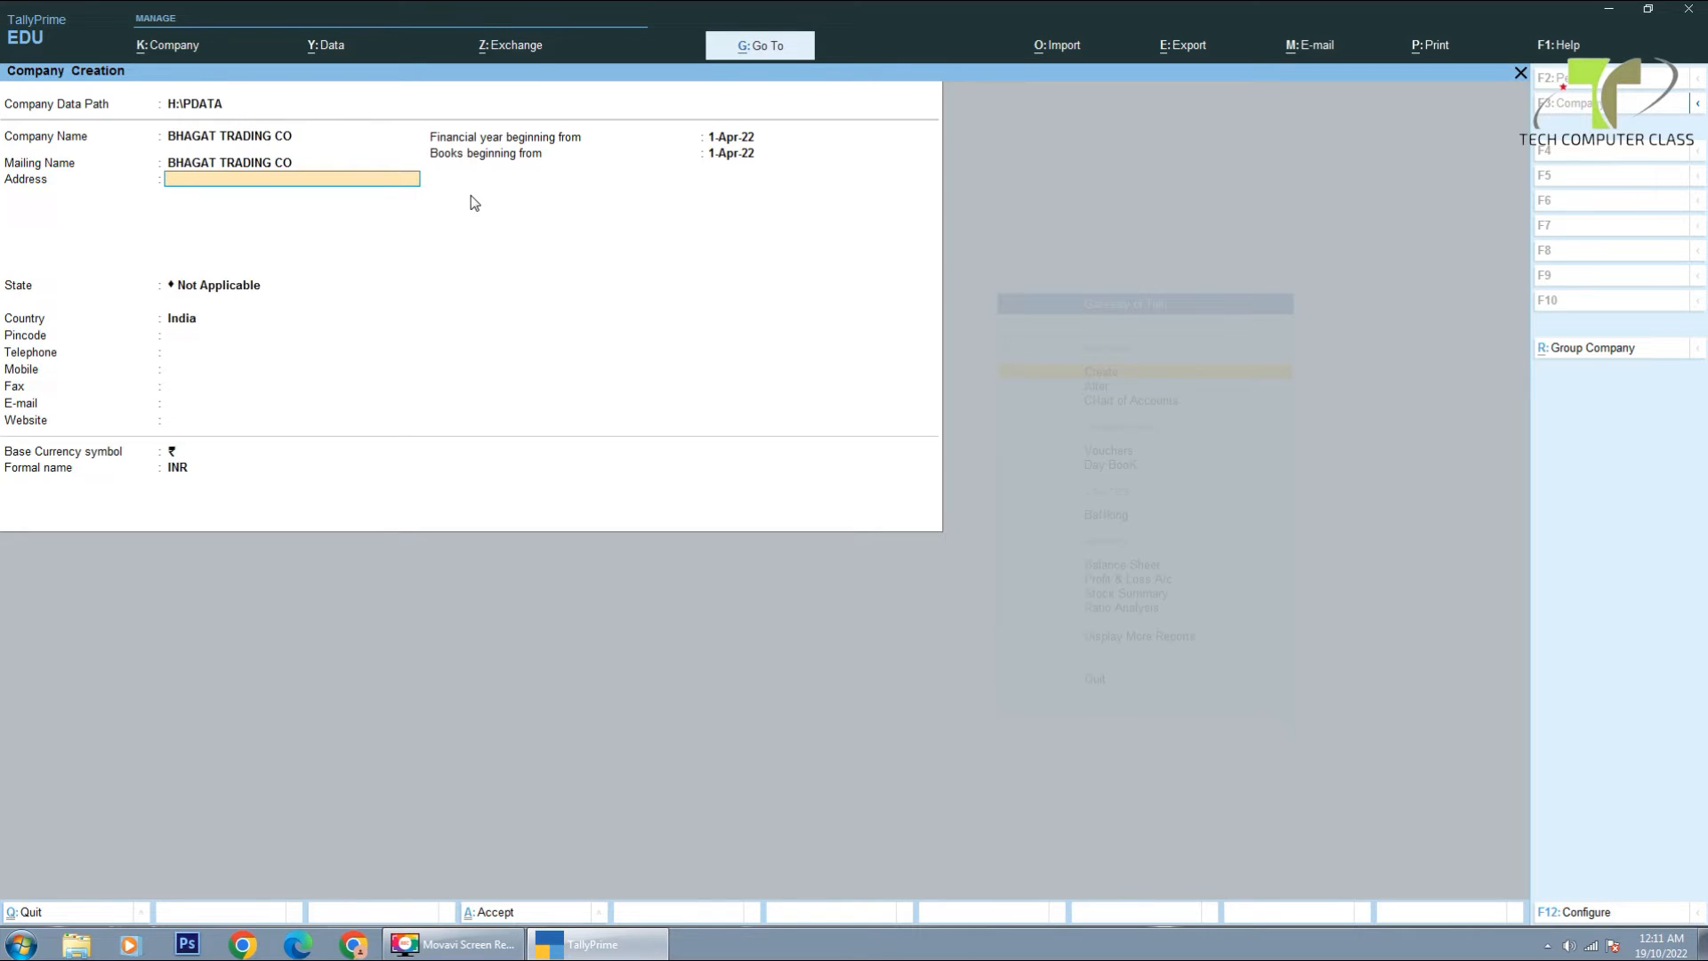
- Fill in the new company's address with state Maharashtra, and save it with the default company features
{"action": "type", "text": "MUMBAI"}
{"action": "key", "text": "Return"}
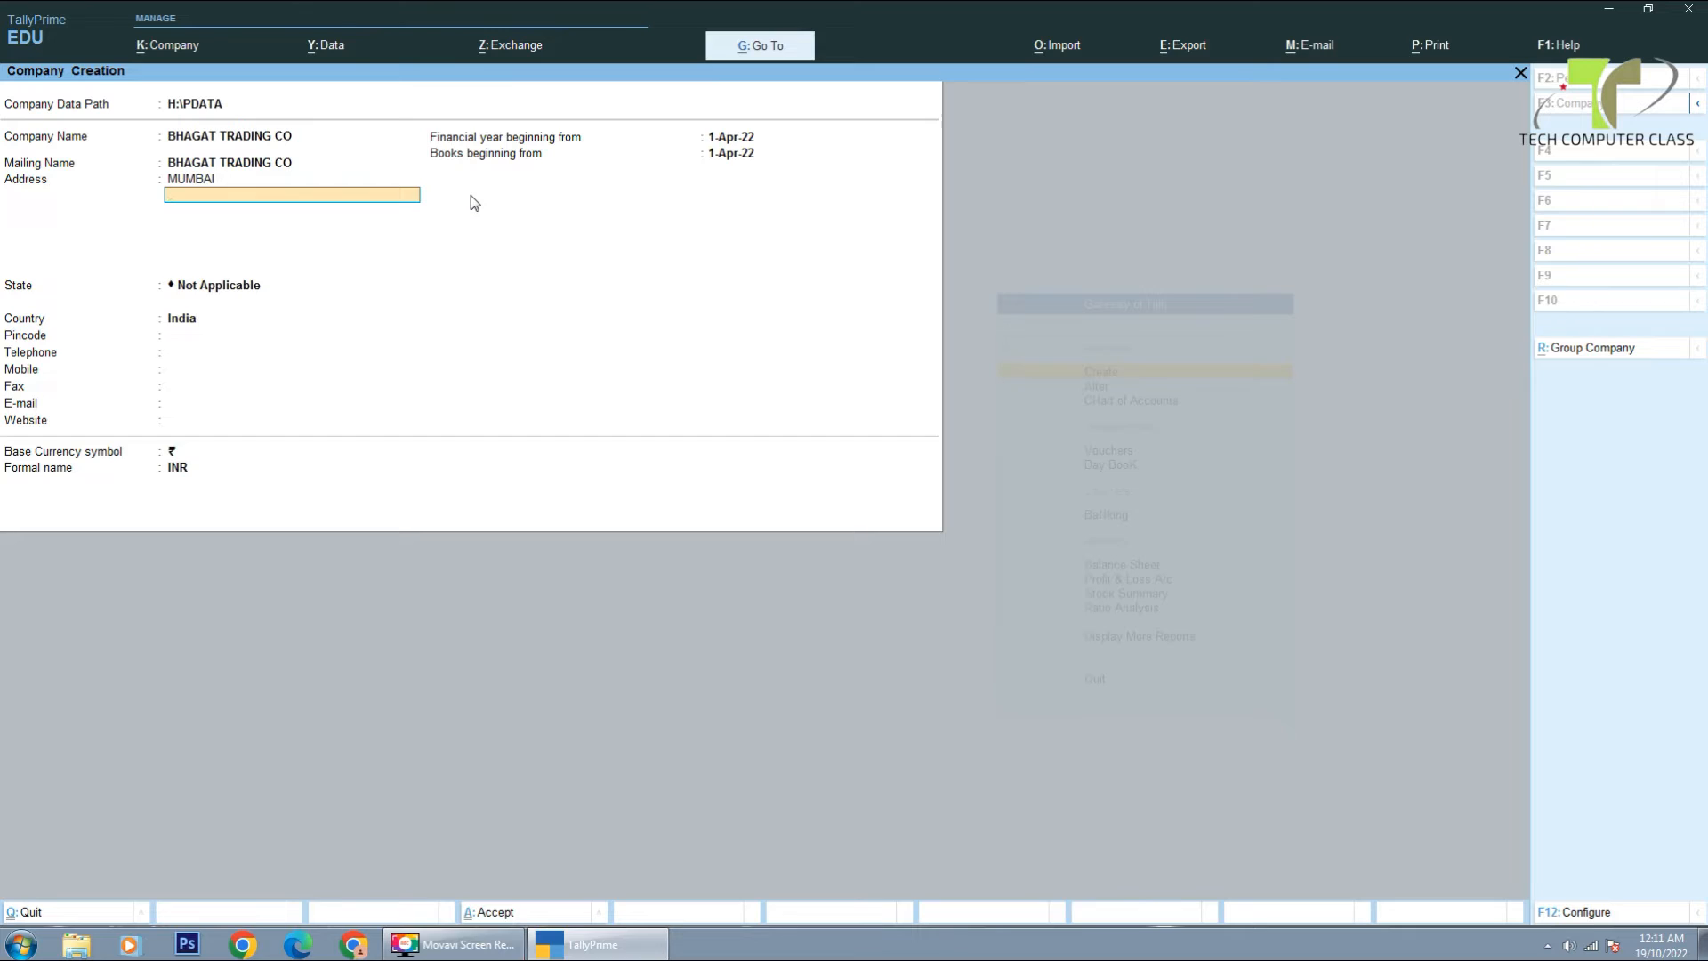
{"action": "key", "text": "Return"}
{"action": "type", "text": "mah"}
{"action": "key", "text": "Return"}
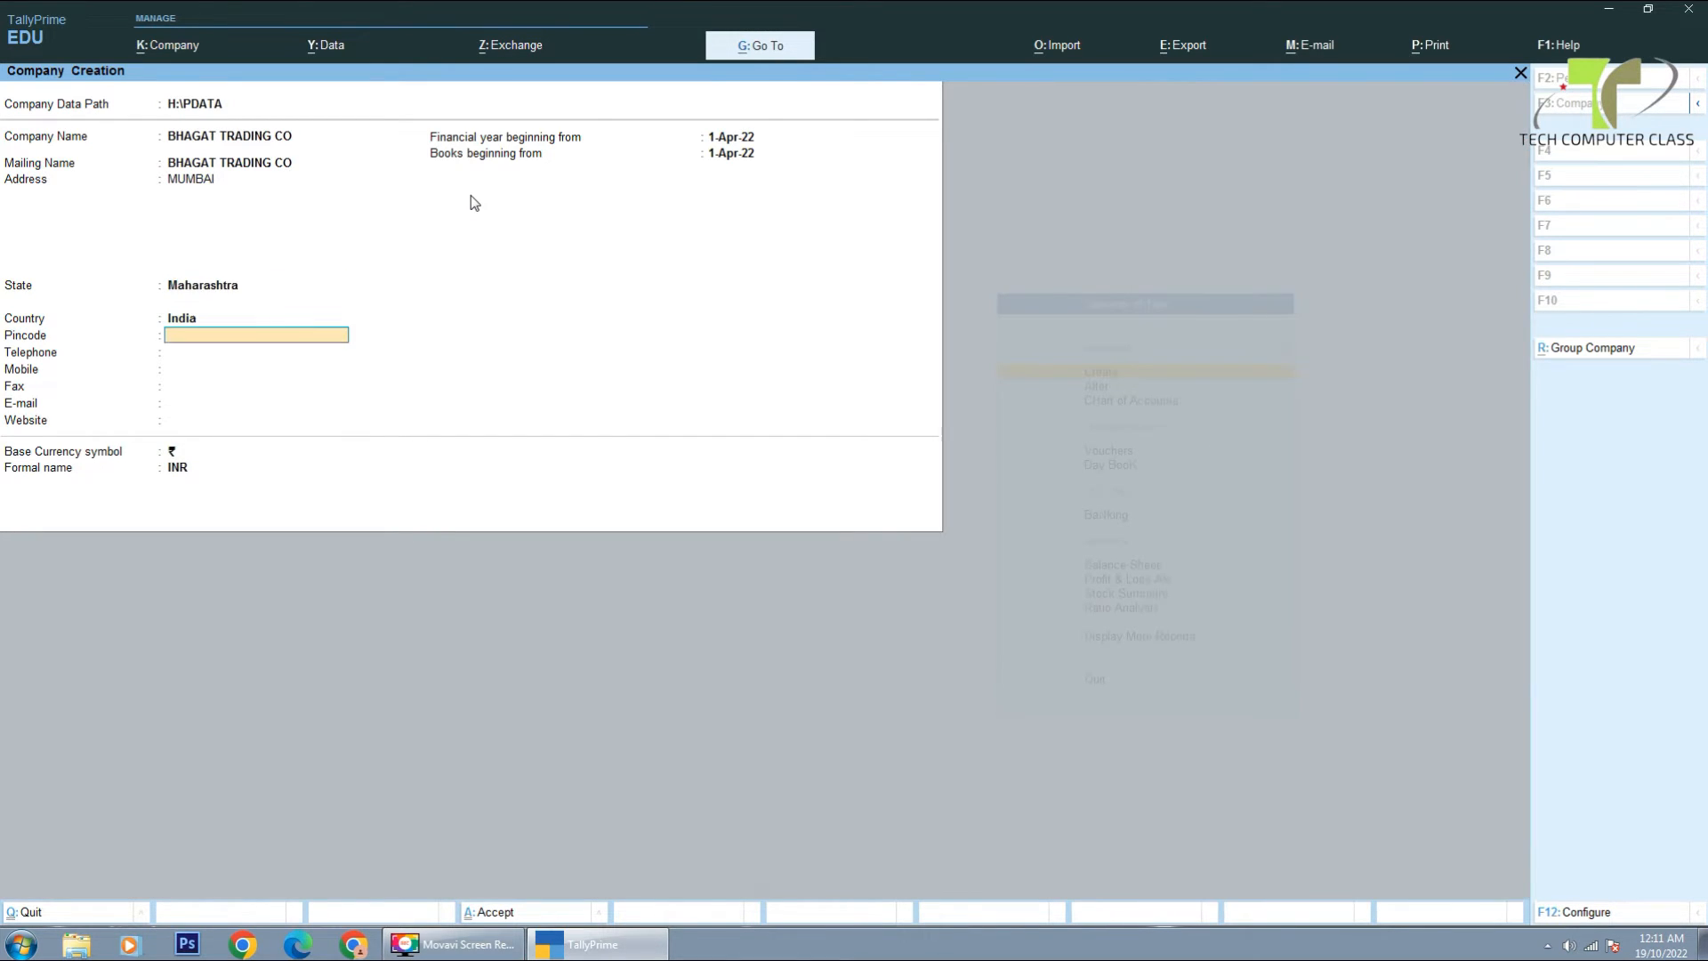
{"action": "key", "text": "Return"}
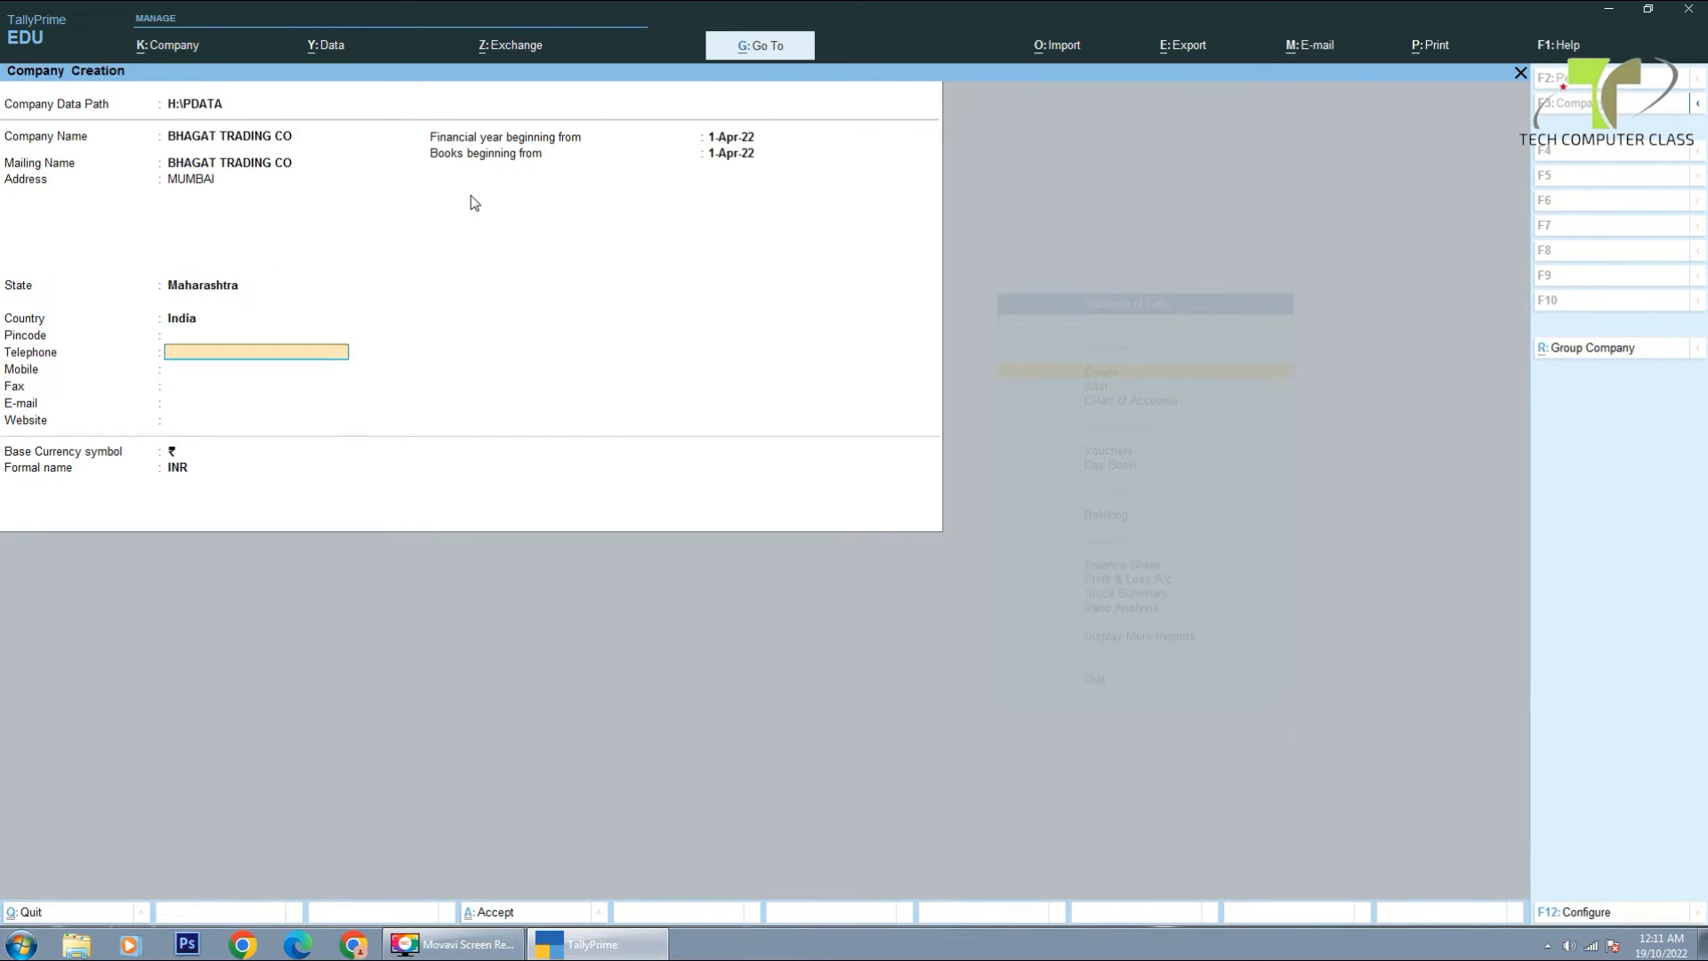
{"action": "key", "text": "ctrl+a"}
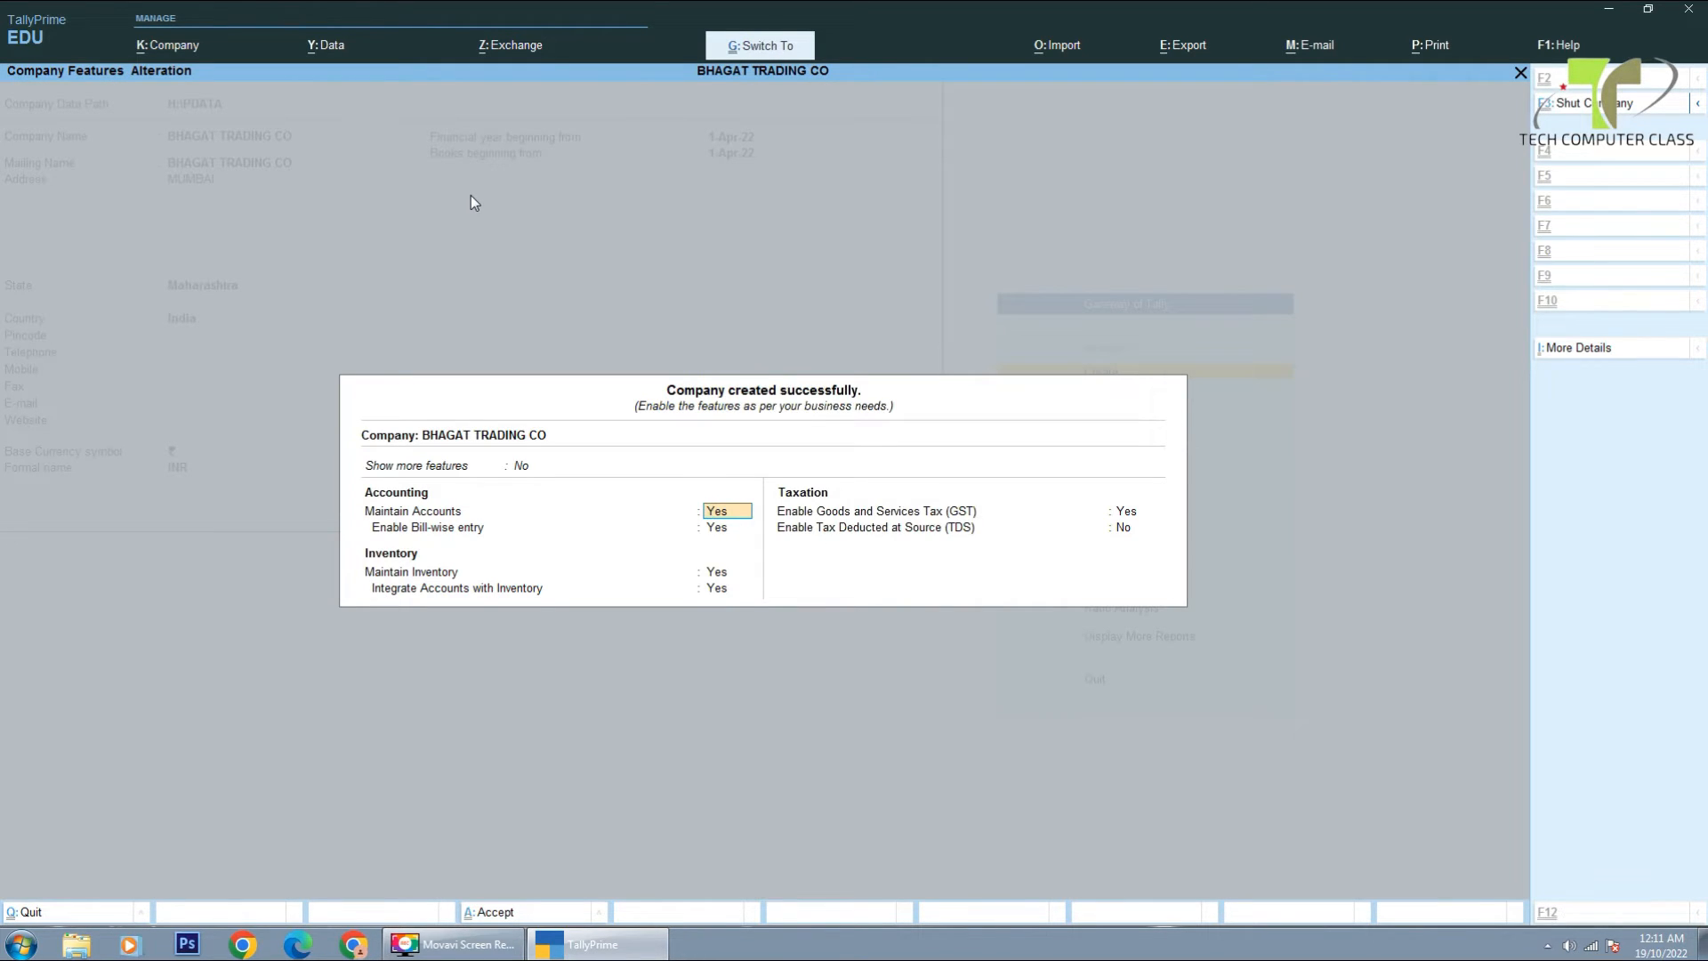
{"action": "key", "text": "ctrl+a"}
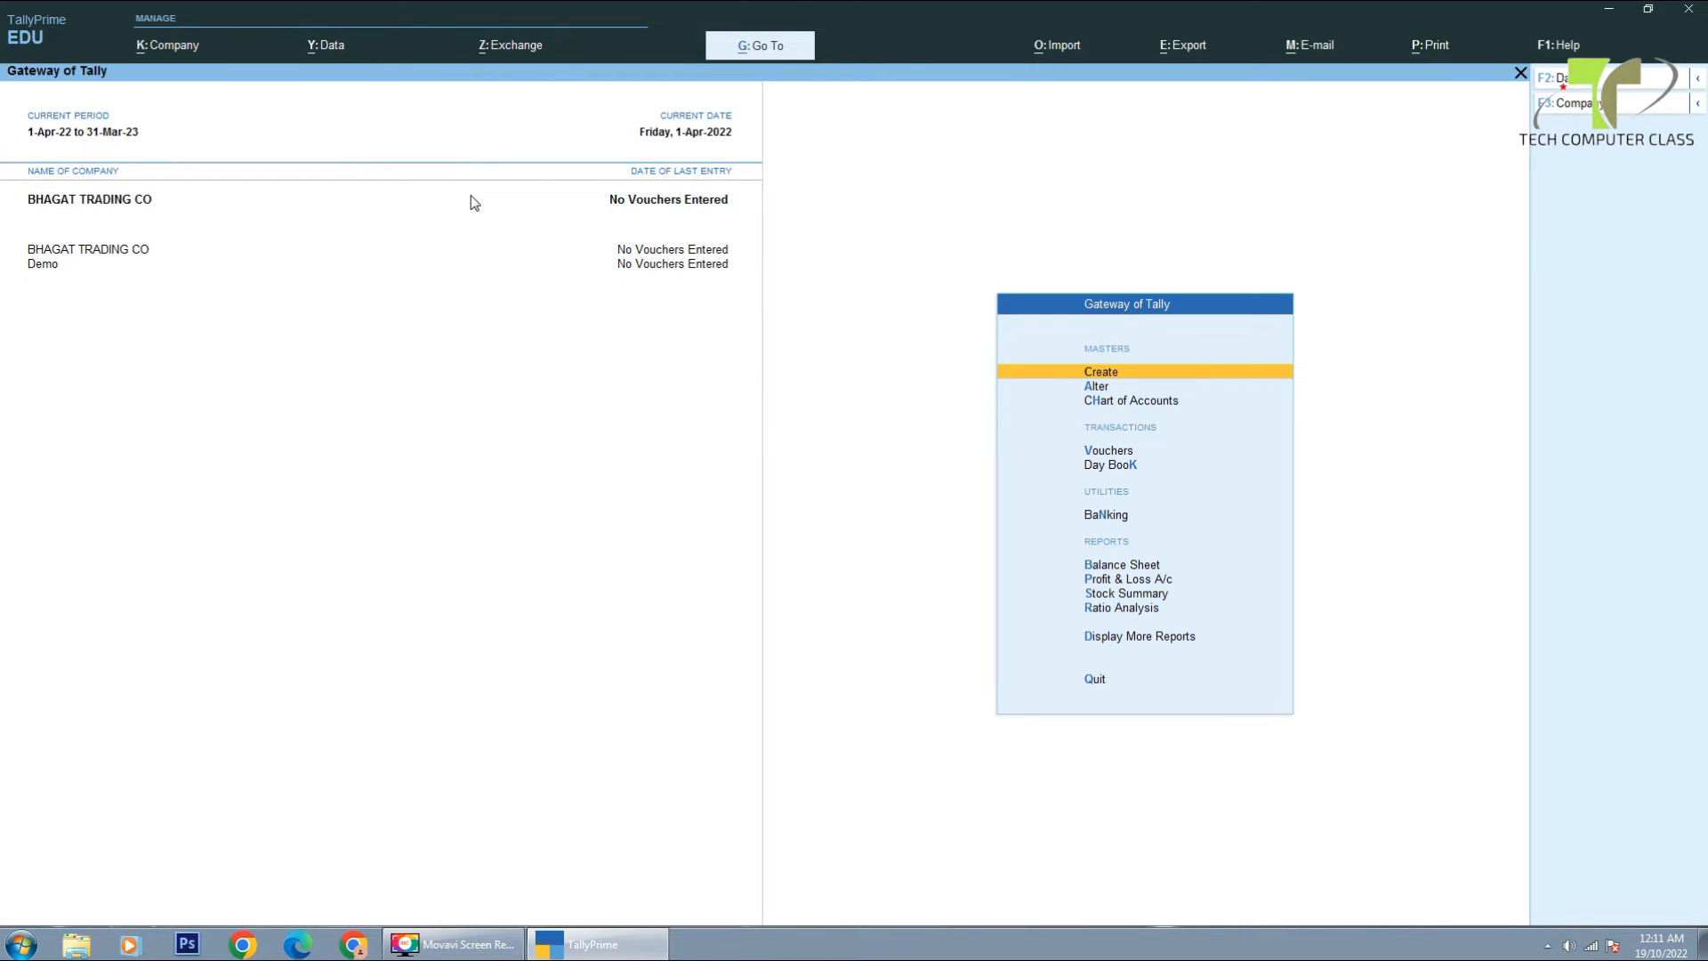
- Make Demo the active company and load DEEPAK ELECTRONICS in addition to the open companies
{"action": "left_click", "coordinate": [34, 270]}
{"action": "left_click", "coordinate": [34, 268]}
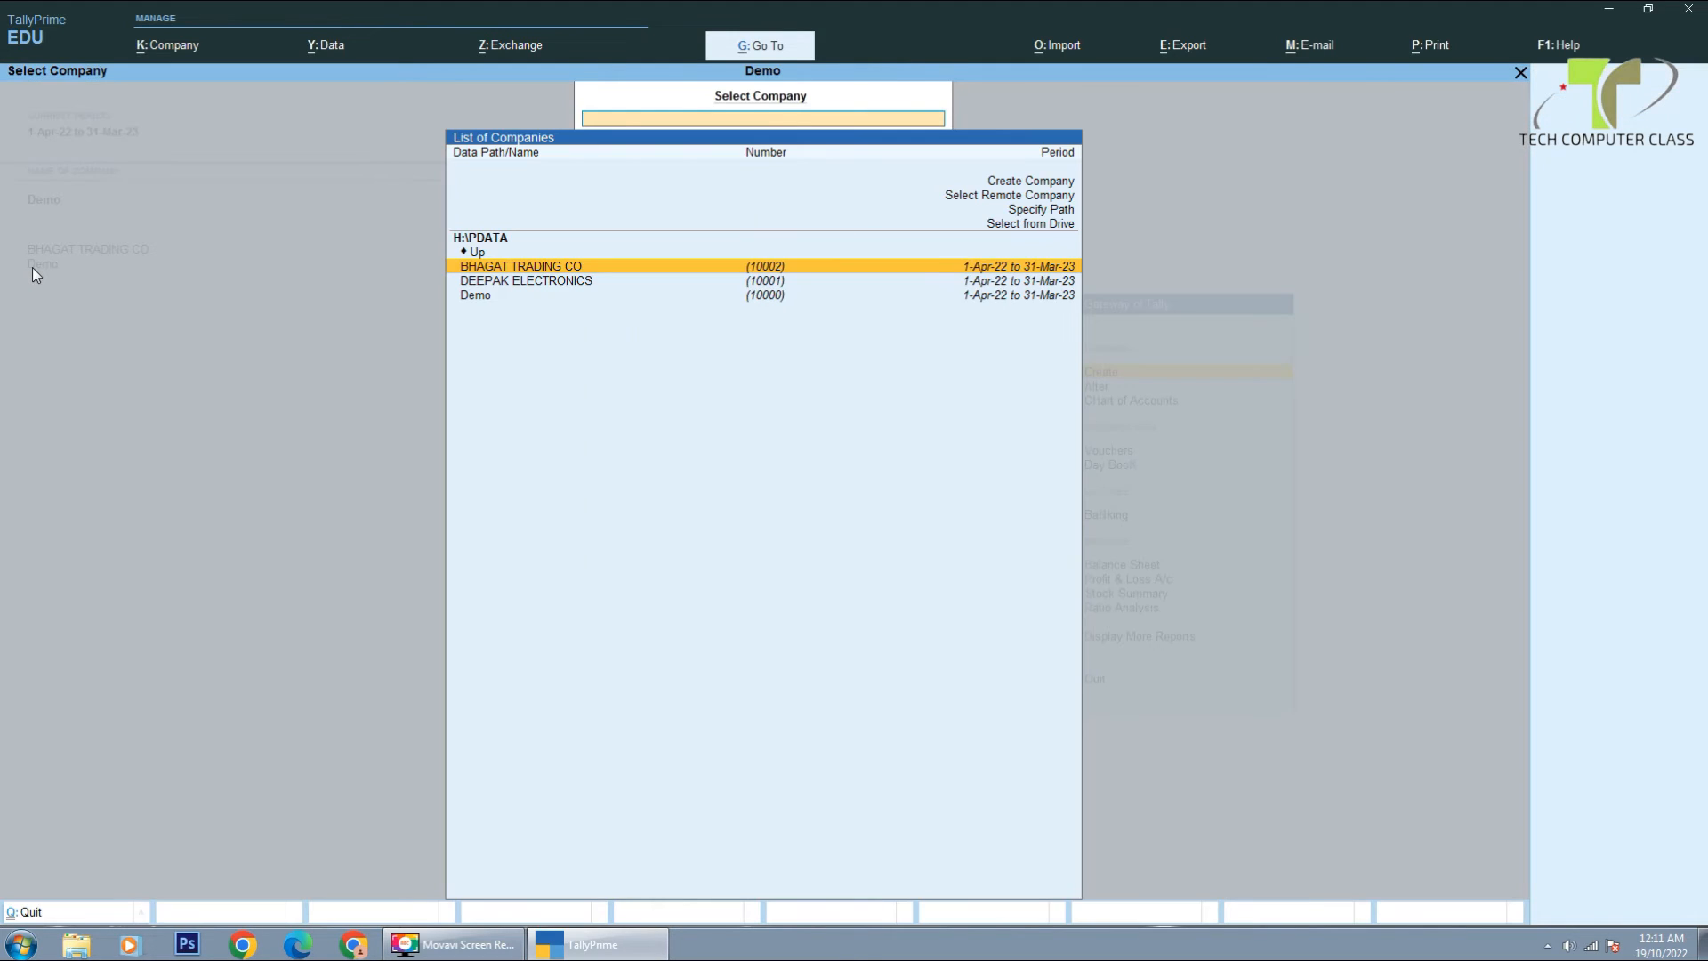
{"action": "key", "text": "Down"}
{"action": "key", "text": "Down"}
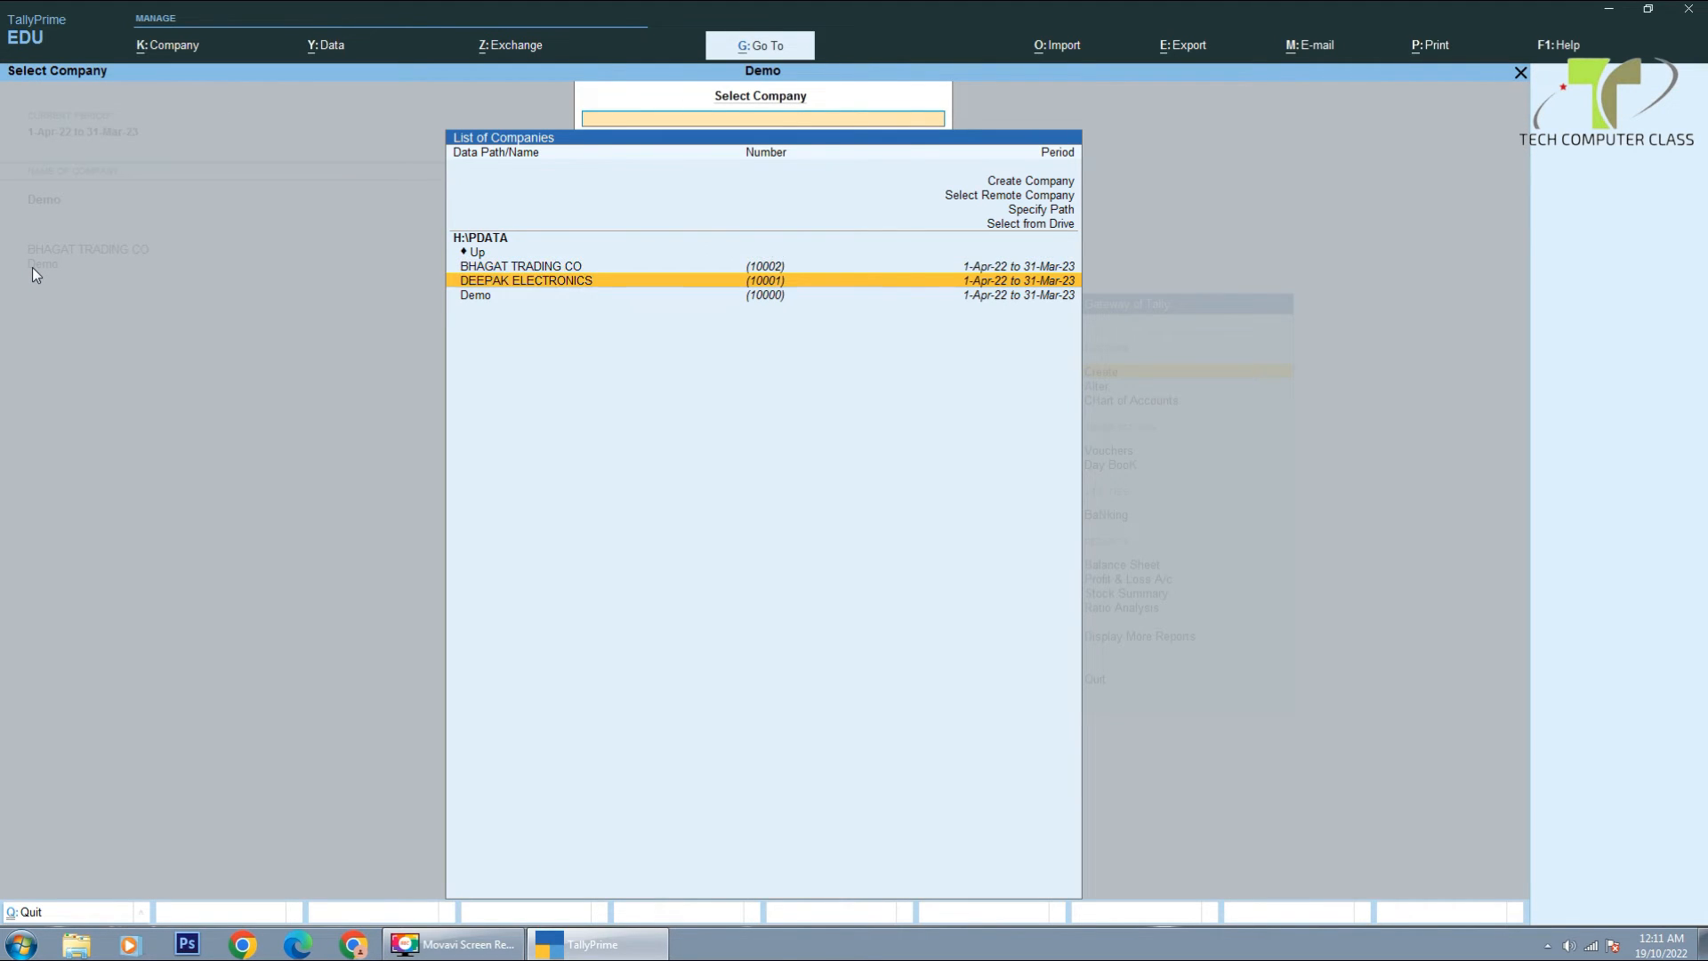
{"action": "key", "text": "Up"}
{"action": "key", "text": "Return"}
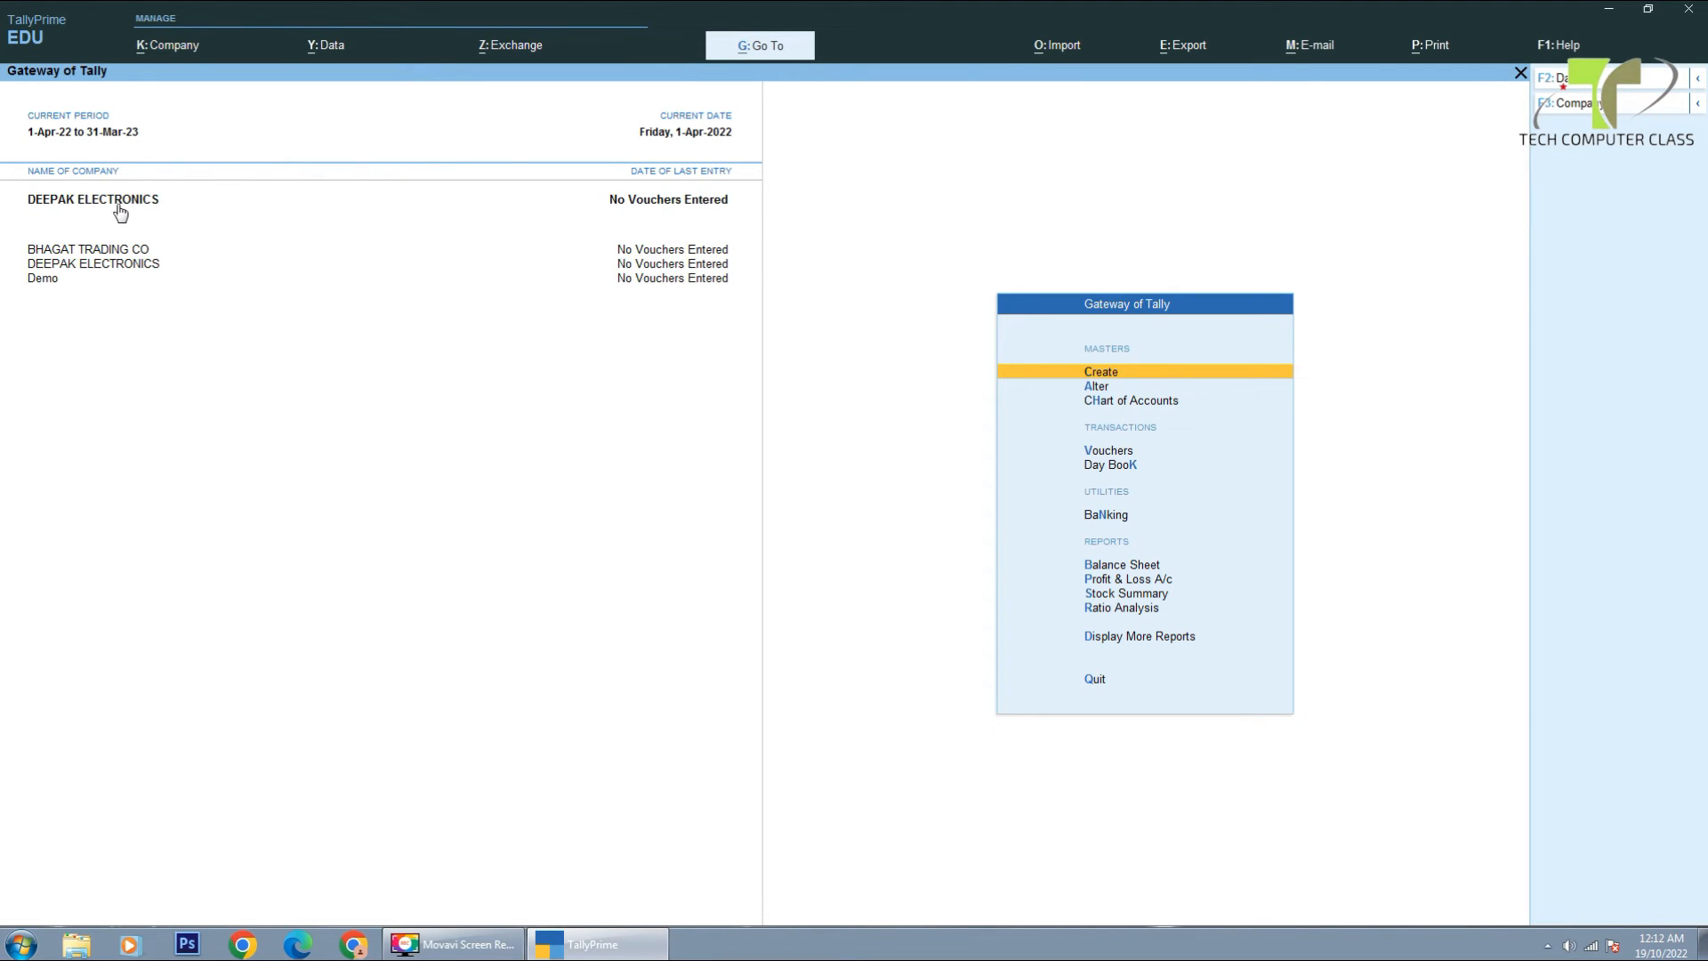
- Switch the active company to BHAGAT TRADING CO and from there to Demo
{"action": "left_click", "coordinate": [115, 252]}
{"action": "left_click", "coordinate": [37, 279]}
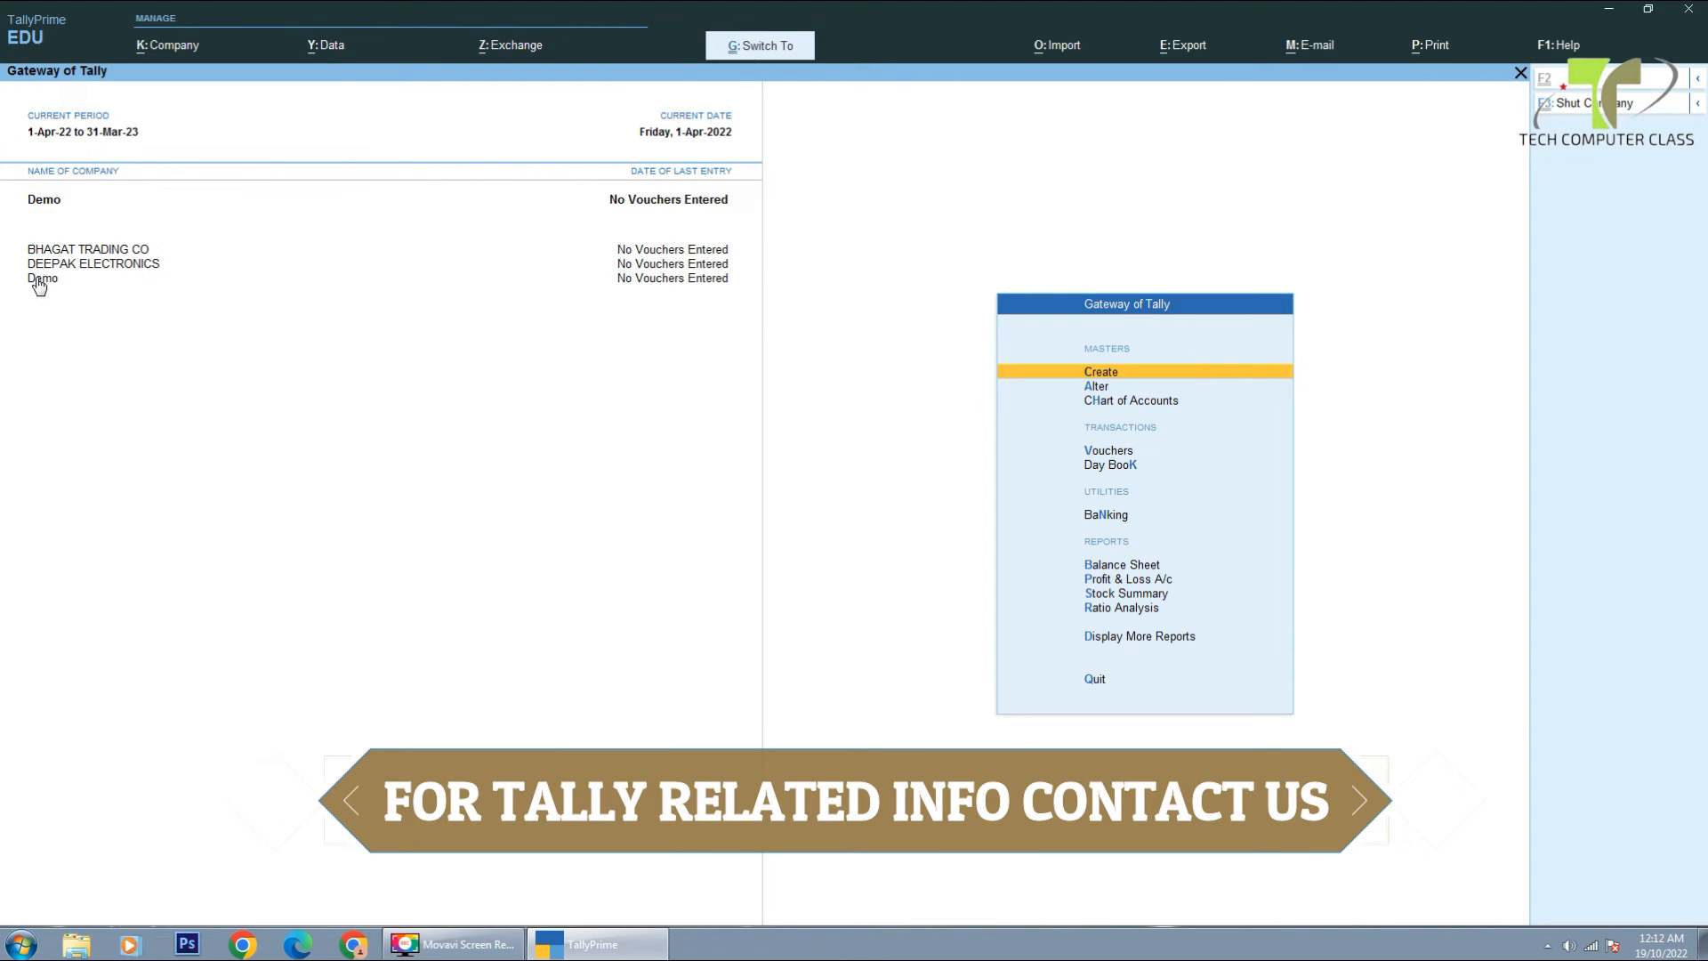
- Shut the Demo company and BHAGAT TRADING CO, leaving only DEEPAK ELECTRONICS loaded
{"action": "key", "text": "ctrl+F3"}
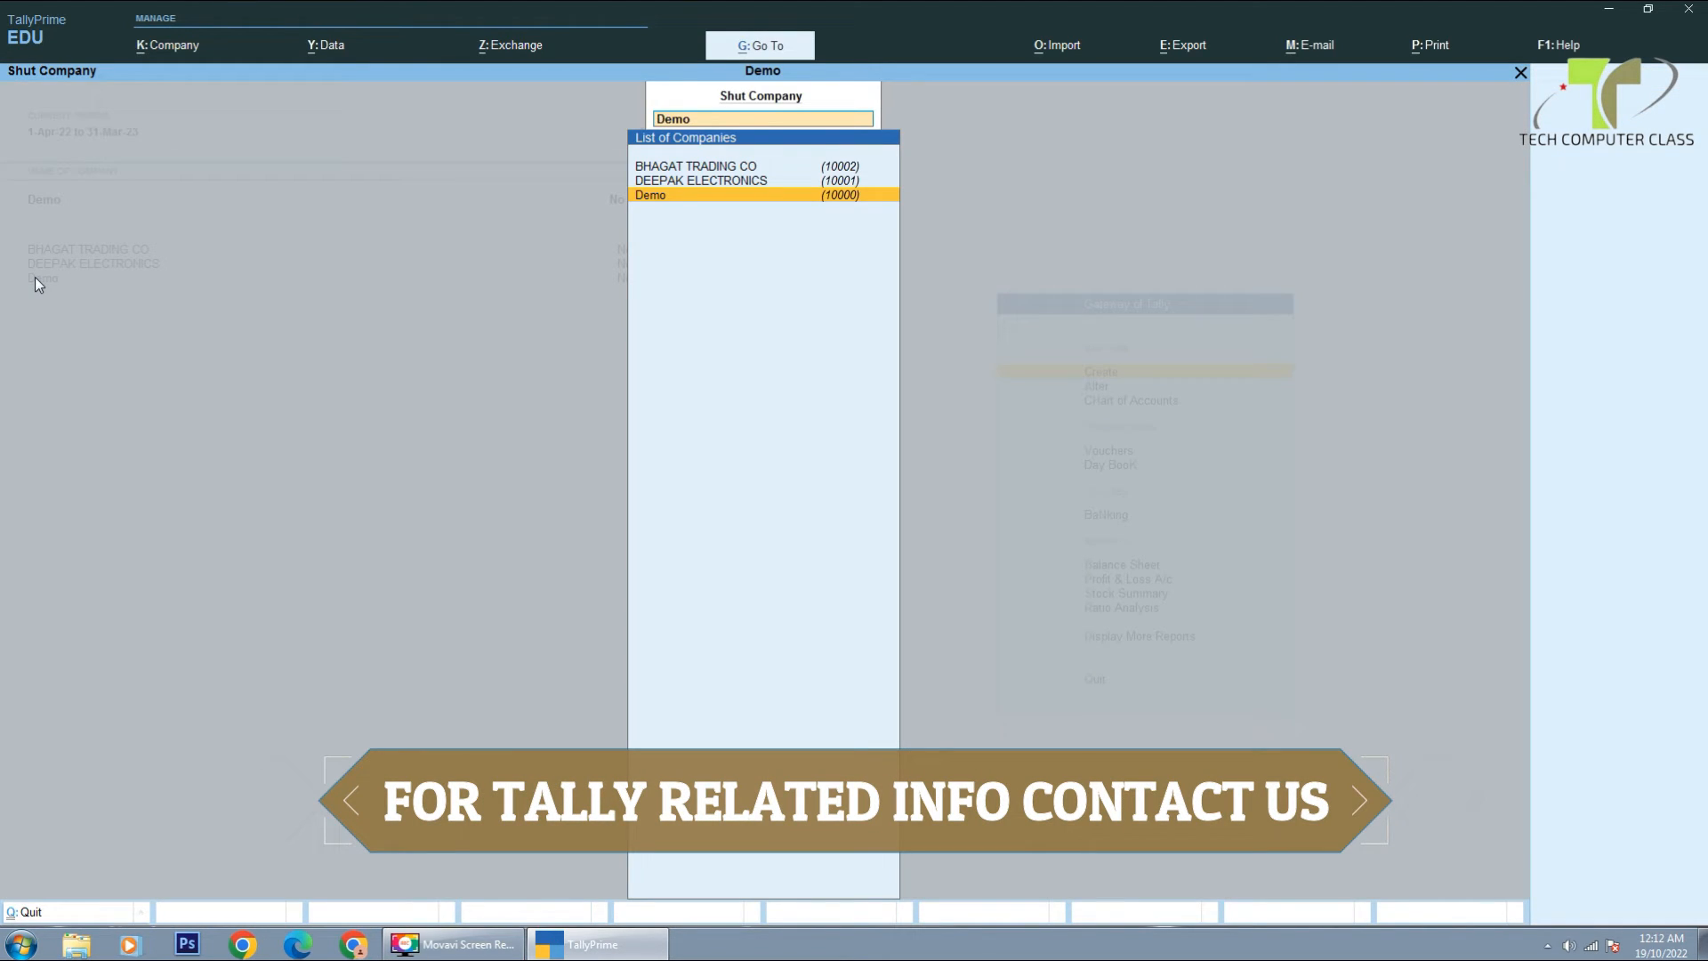
{"action": "key", "text": "Return"}
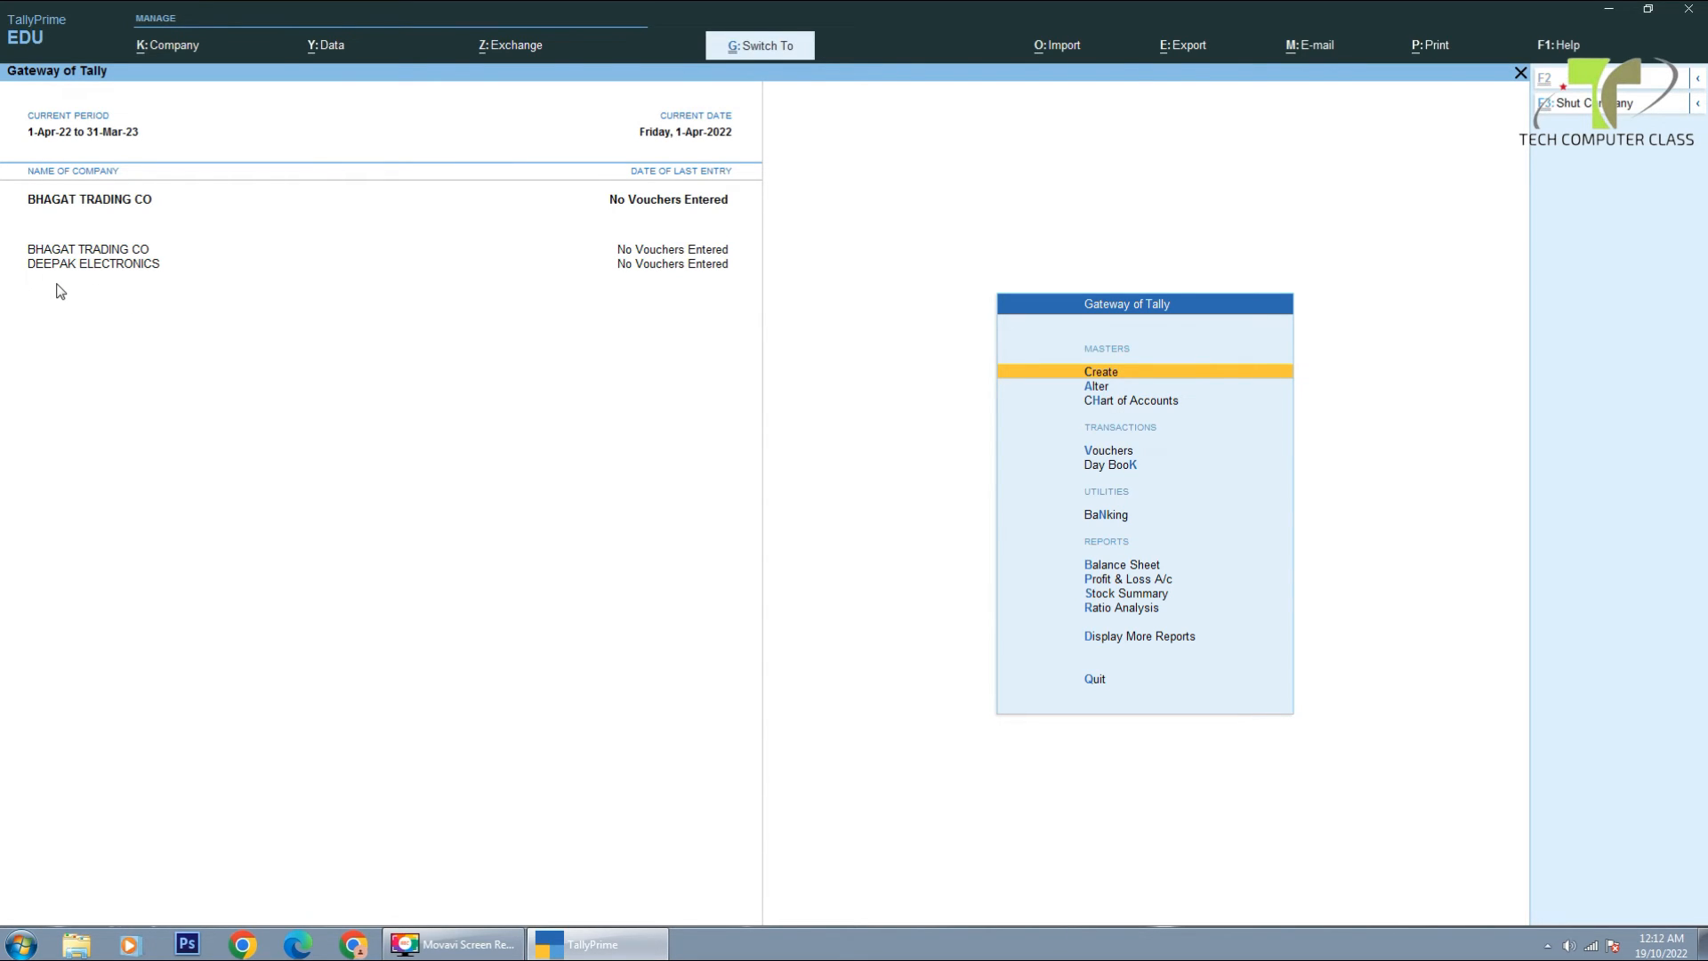
{"action": "key", "text": "ctrl+F3"}
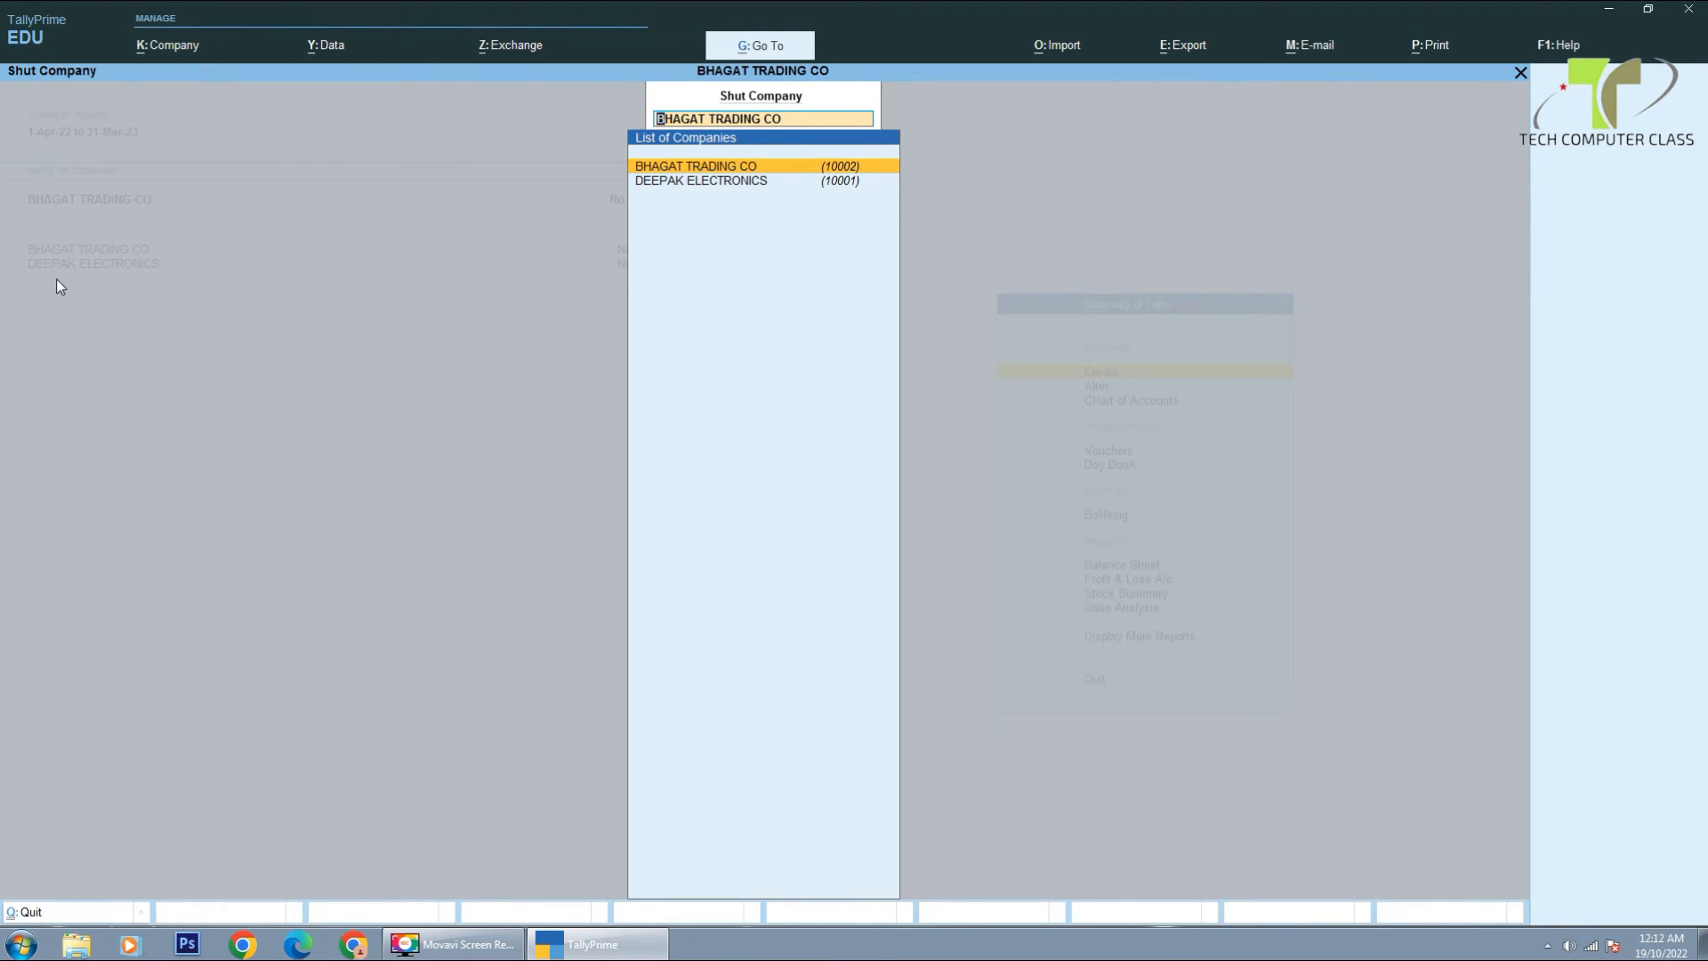
{"action": "key", "text": "Return"}
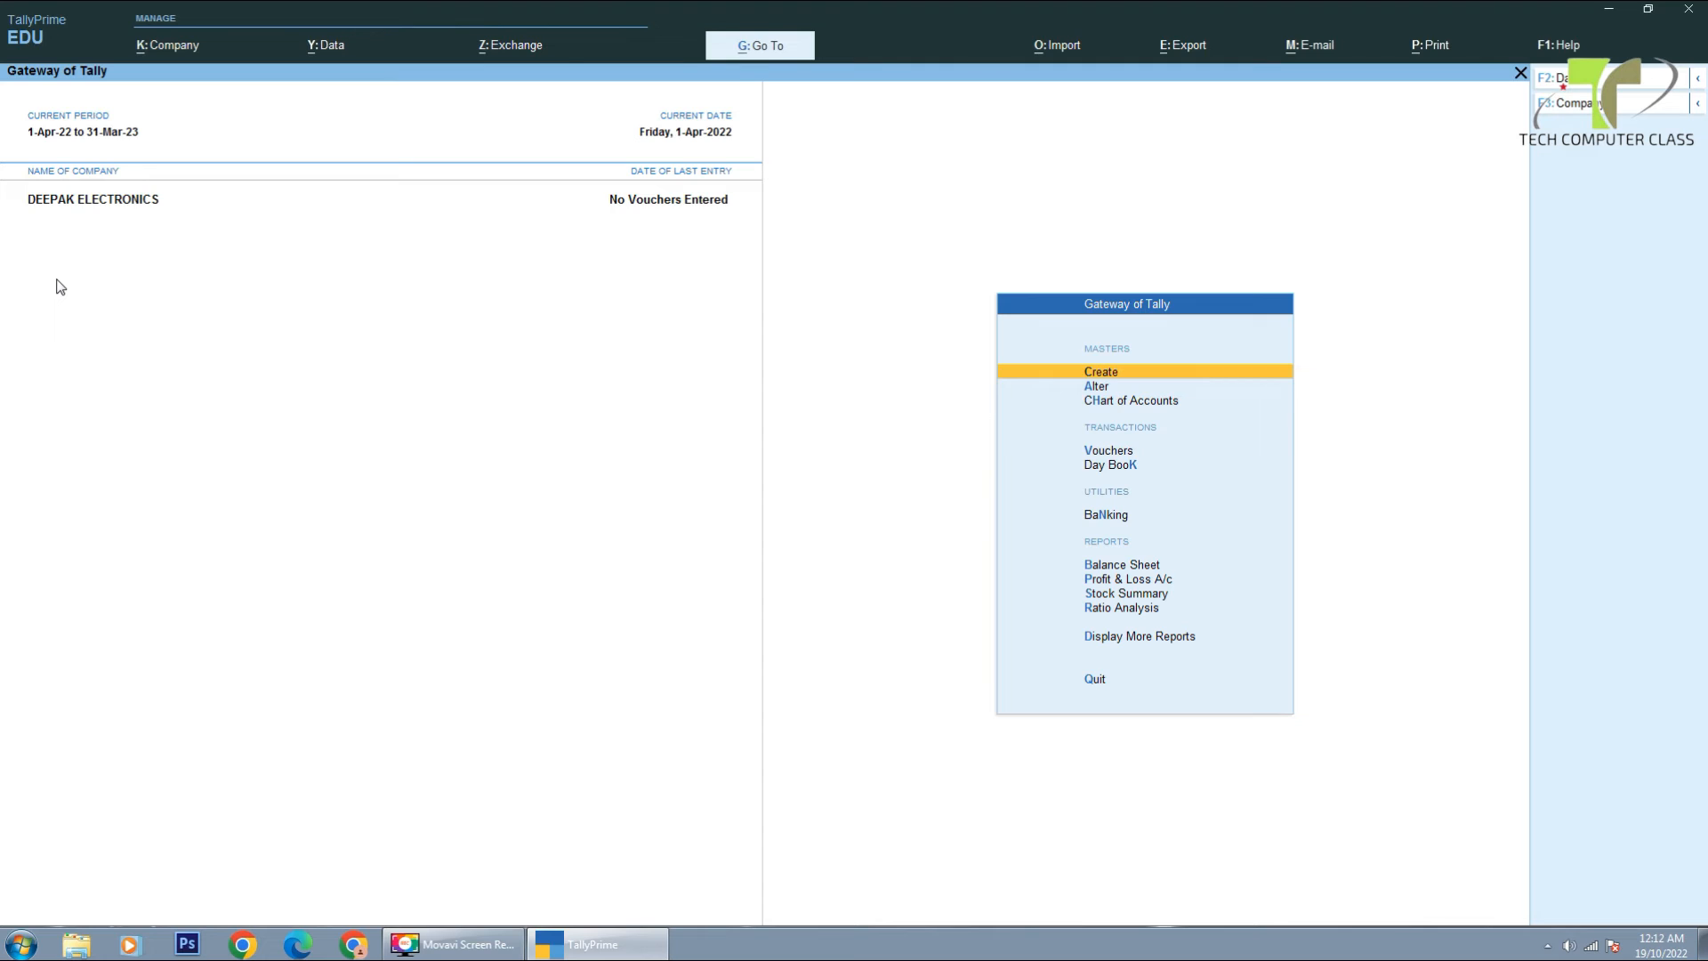